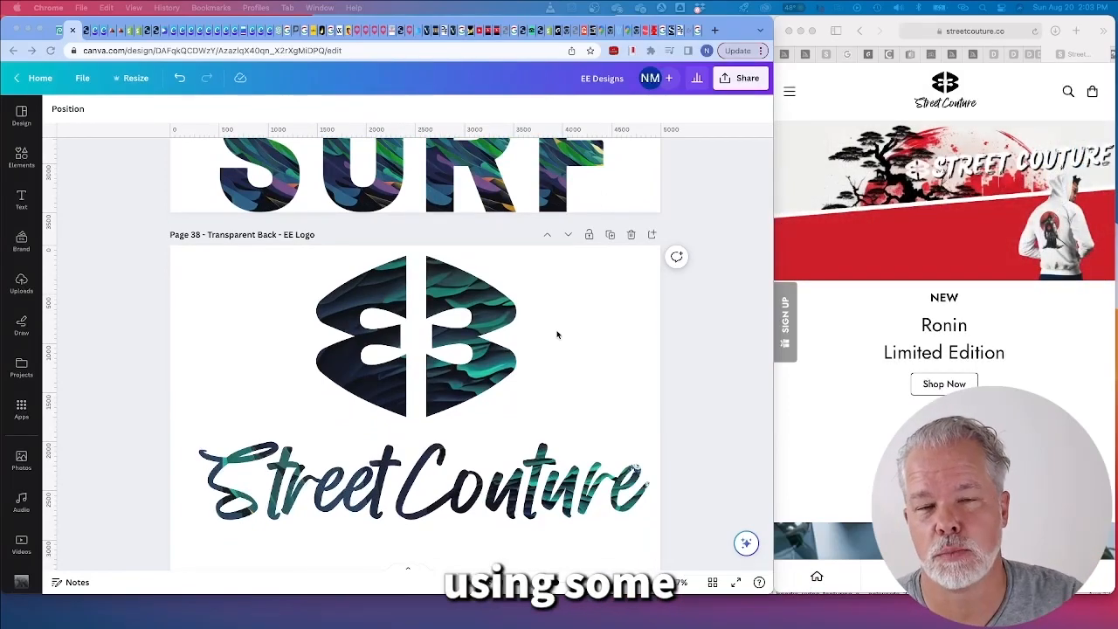
# Step: Look through the EE Designs pages showing the plain black logo, the image-filled logos and the portrait artwork
pyautogui.scroll(-1, 557, 335)
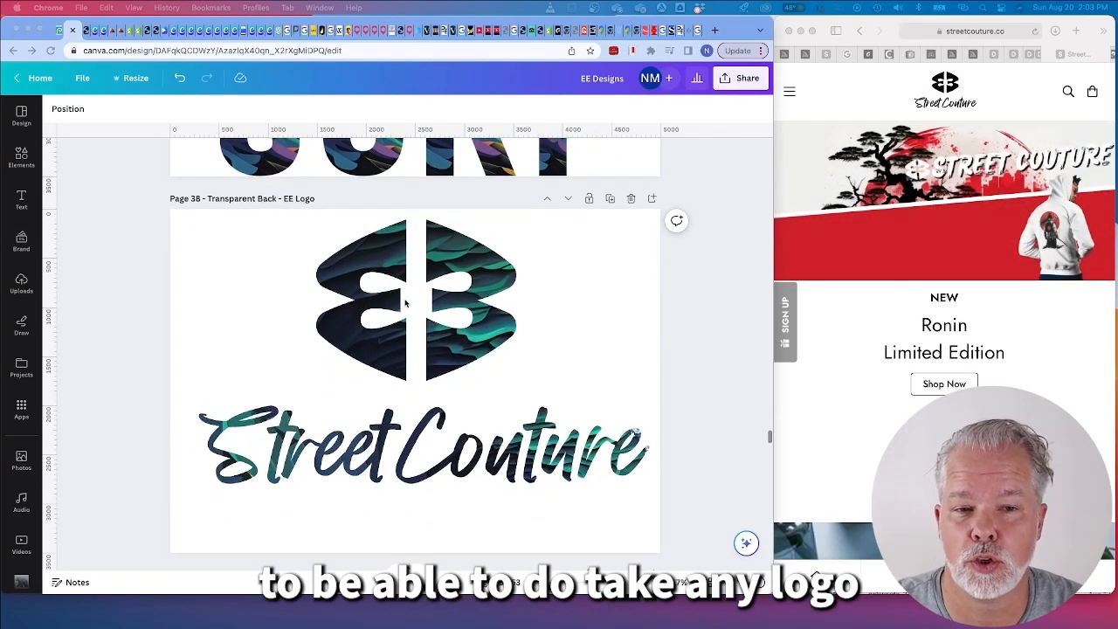
pyautogui.scroll(-8, 404, 303)
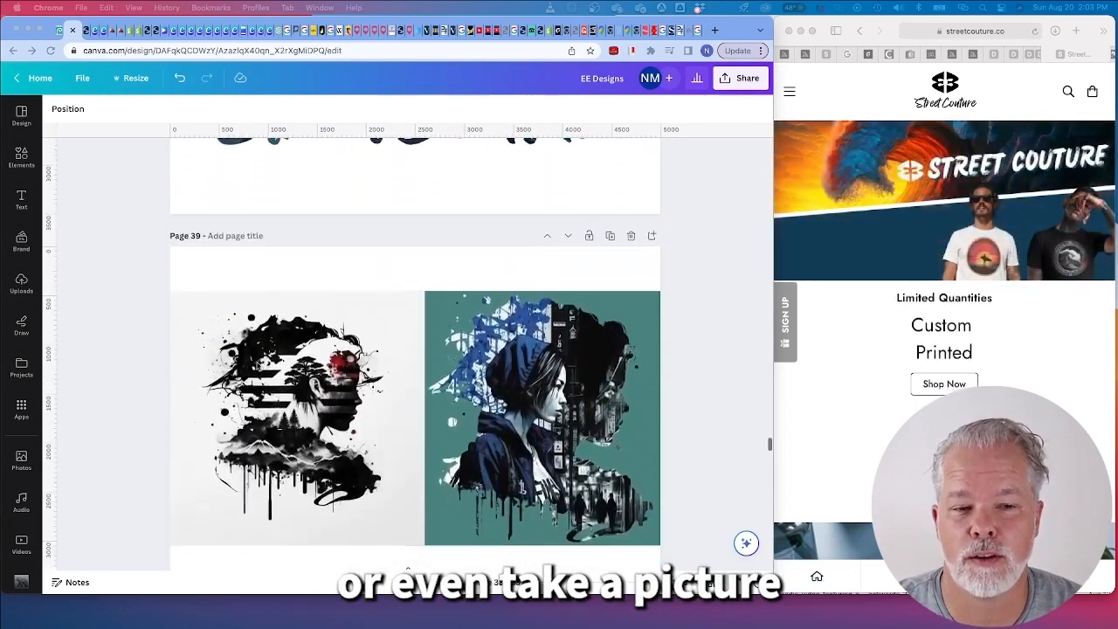
pyautogui.scroll(-1, 502, 350)
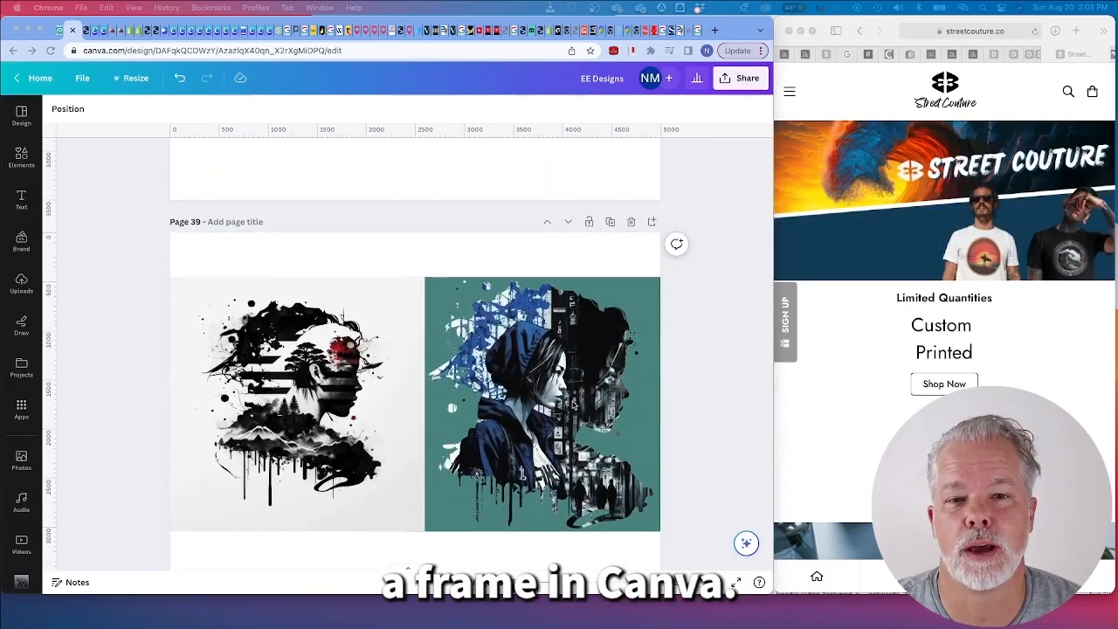
pyautogui.scroll(10, 574, 404)
pyautogui.scroll(5, 573, 404)
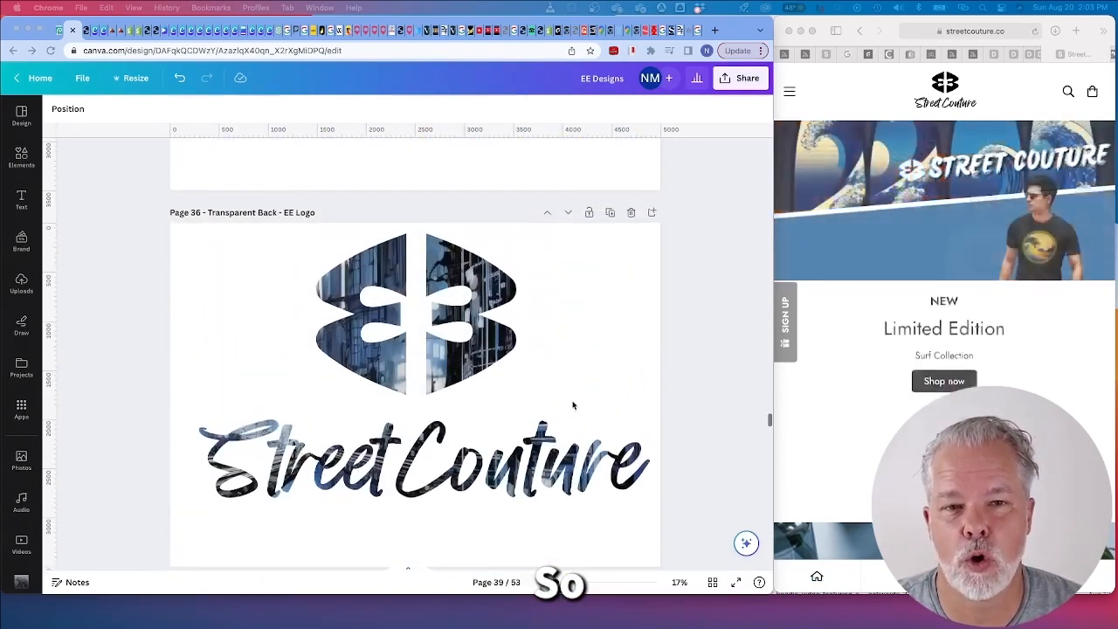
pyautogui.scroll(5, 573, 404)
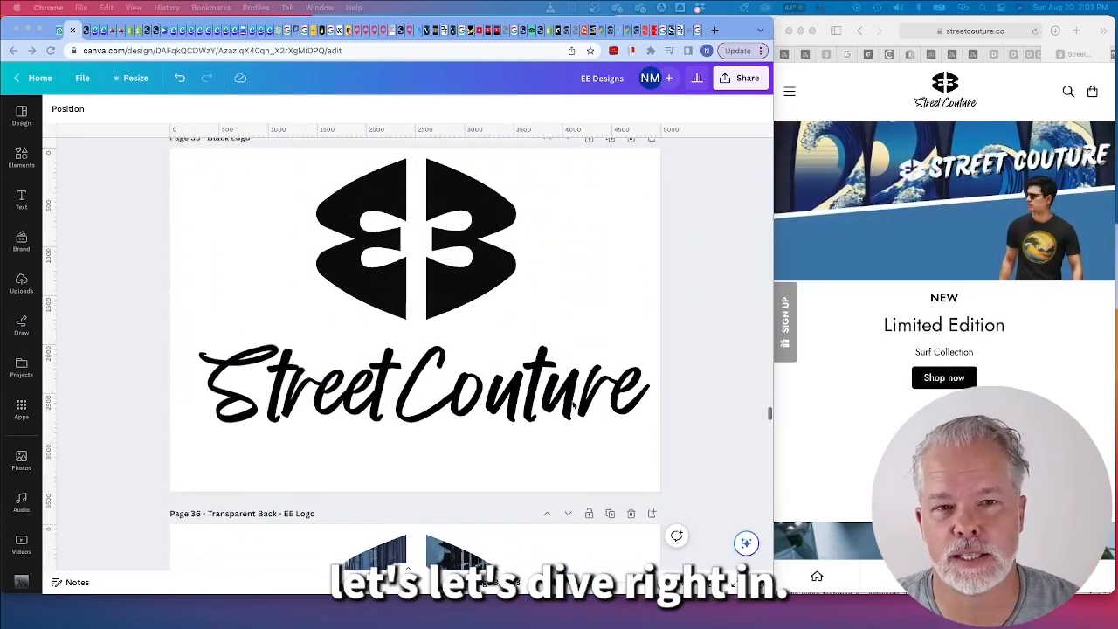
# Step: Create a new blank custom-size design of 3000 × 2000 px from the Canva home page
pyautogui.click(96, 31)
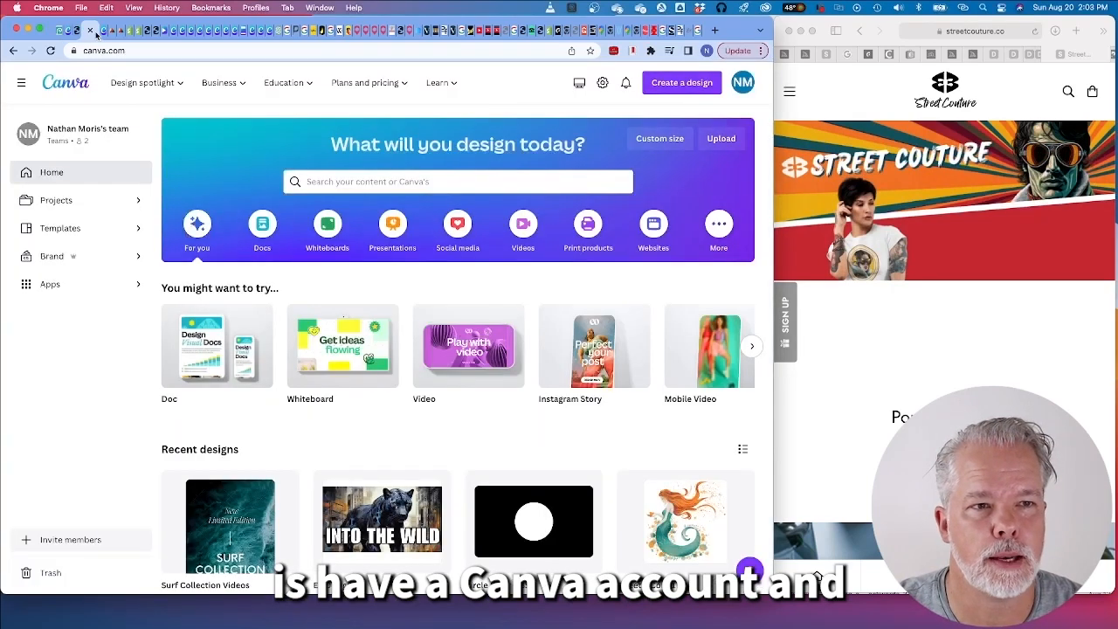
pyautogui.click(663, 142)
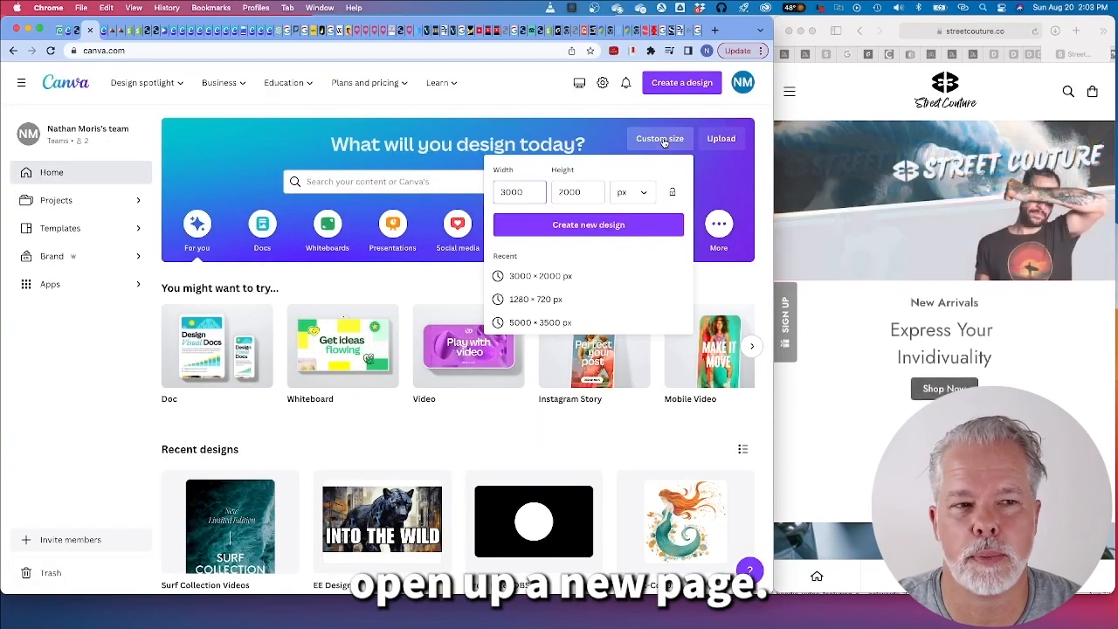
pyautogui.click(583, 228)
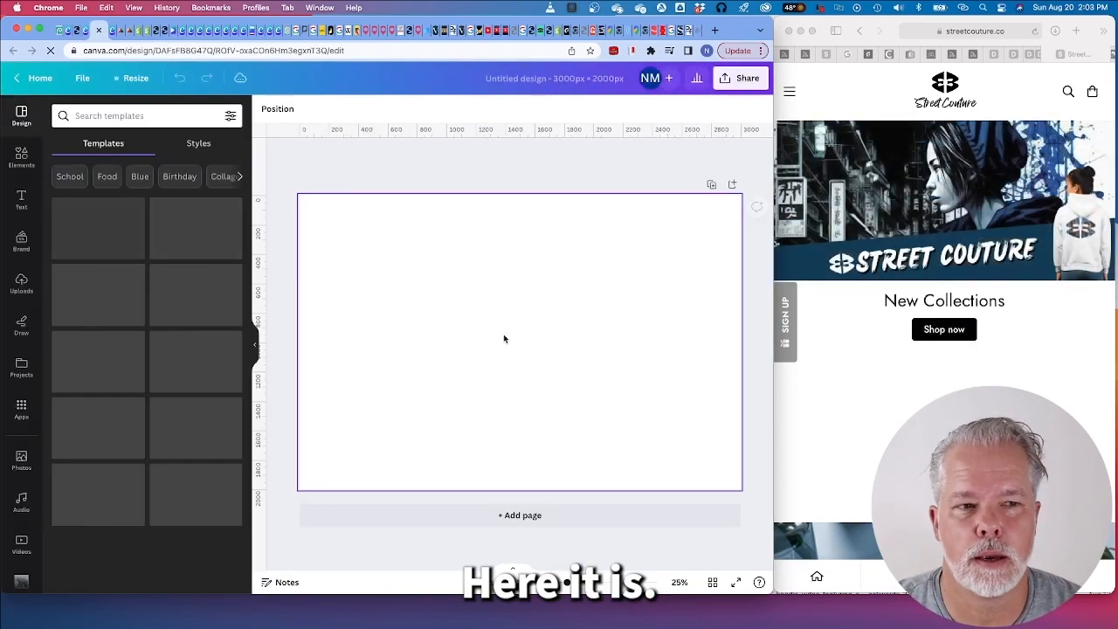
# Step: Place the uploaded blue Street Couture logo on the blank page and enlarge it to nearly fill the page
pyautogui.click(21, 283)
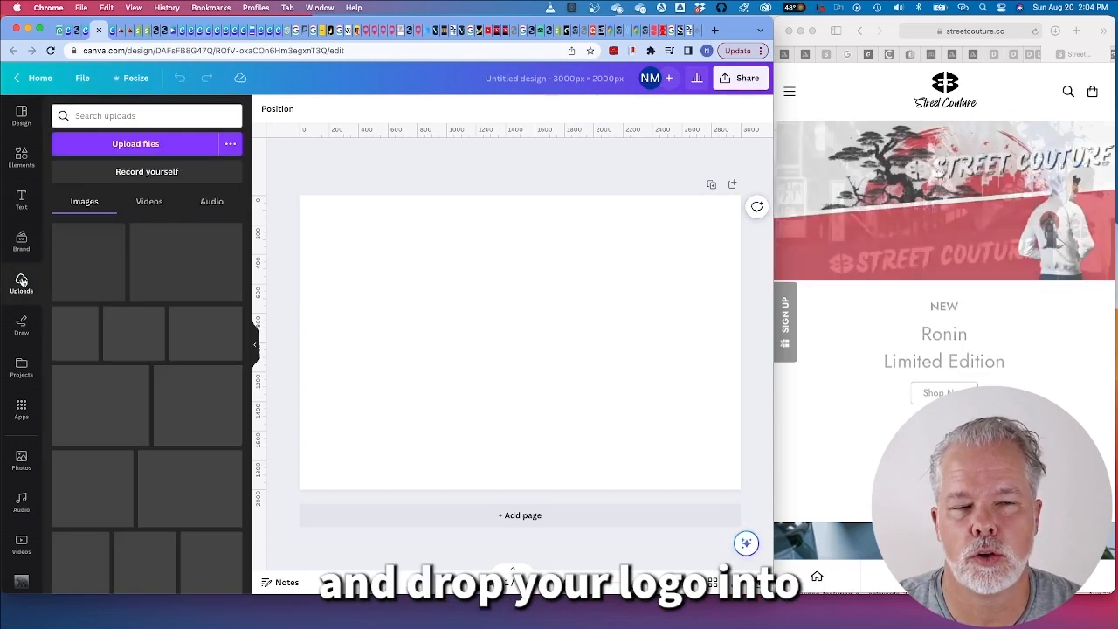
pyautogui.moveTo(210, 251); pyautogui.dragTo(332, 201)
pyautogui.moveTo(667, 436); pyautogui.dragTo(707, 465)
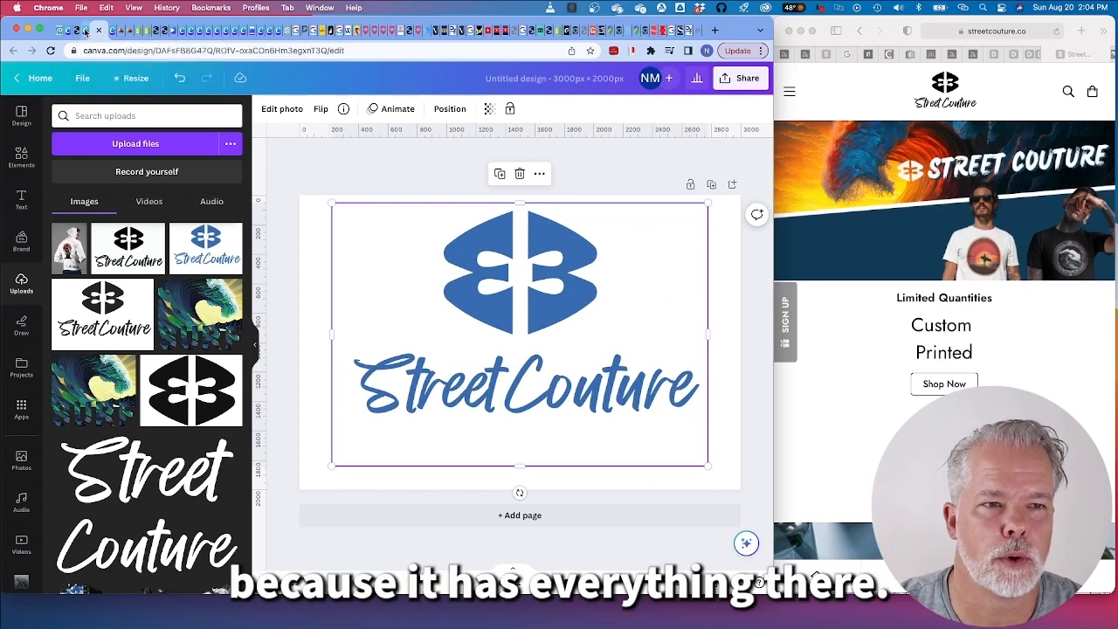
# Step: Return to the EE Designs document and examine the image-filled logos, SURF artwork and portraits on pages 36 to 39
pyautogui.click(86, 31)
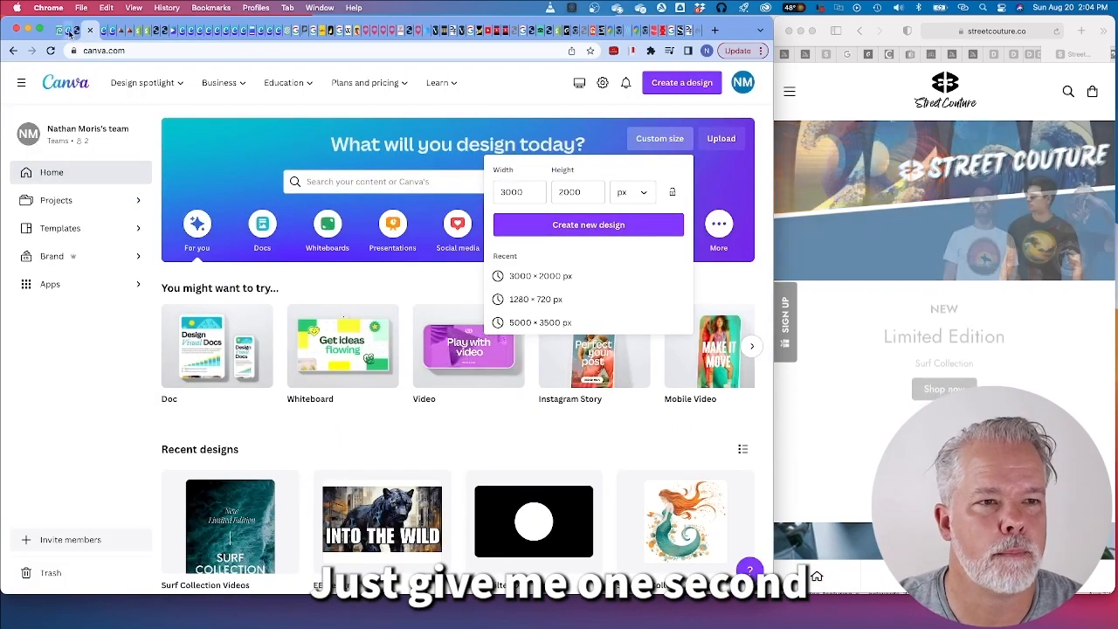
pyautogui.click(90, 31)
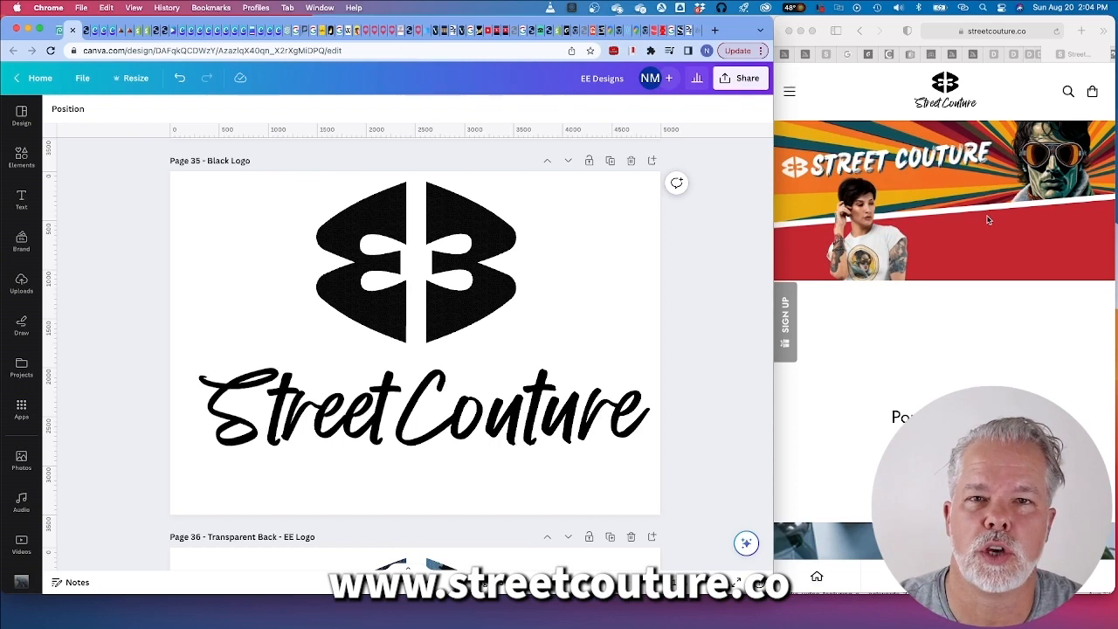
pyautogui.scroll(-5, 634, 327)
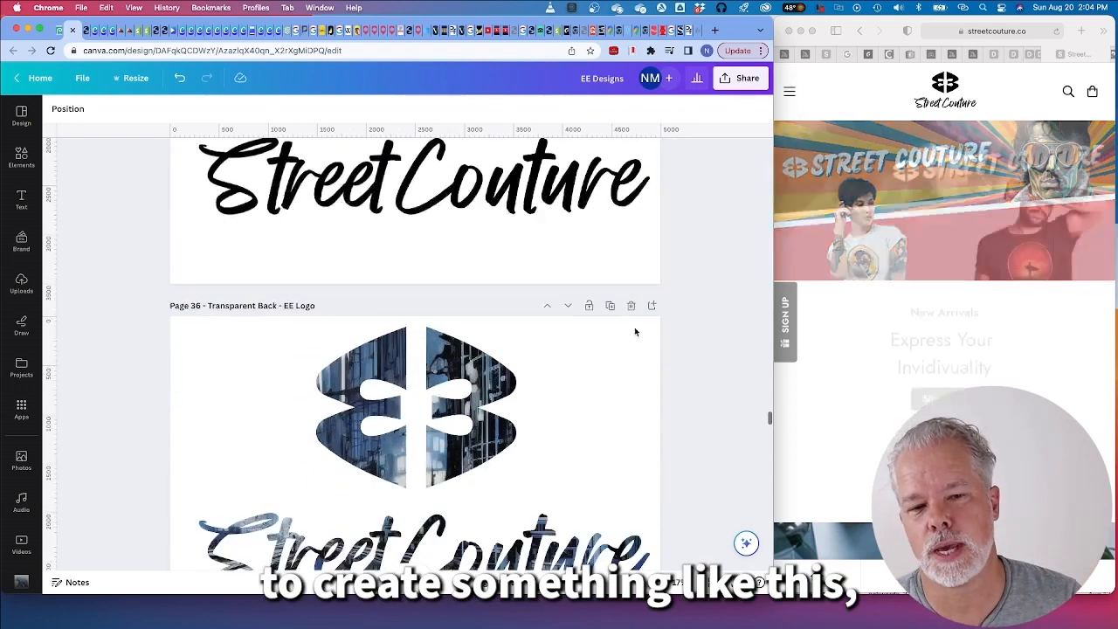
pyautogui.scroll(-4, 555, 410)
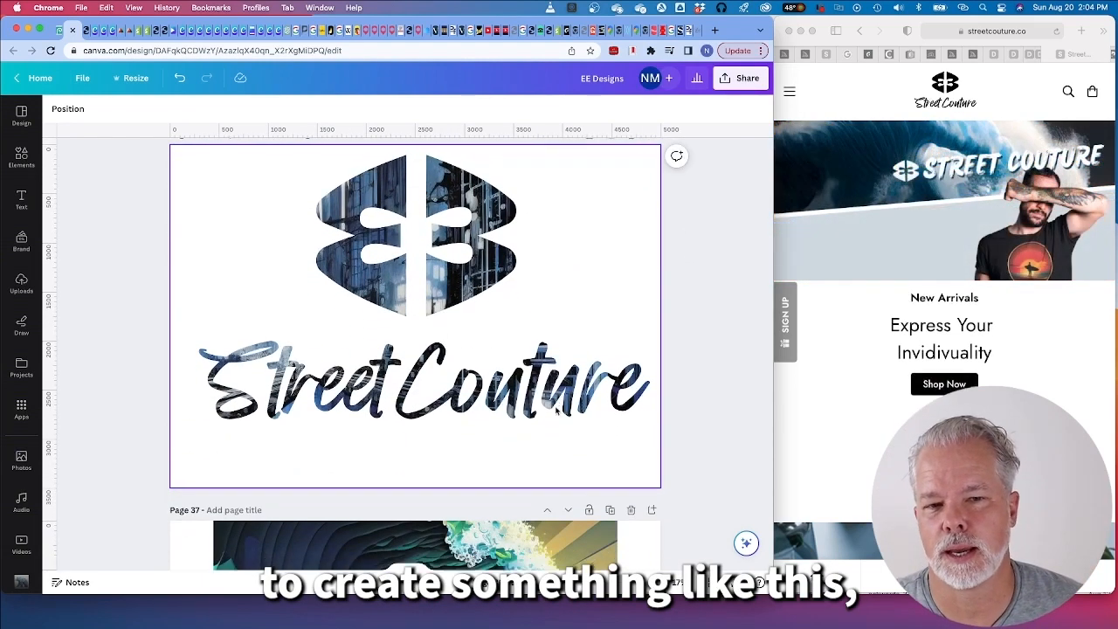
pyautogui.scroll(-1, 556, 410)
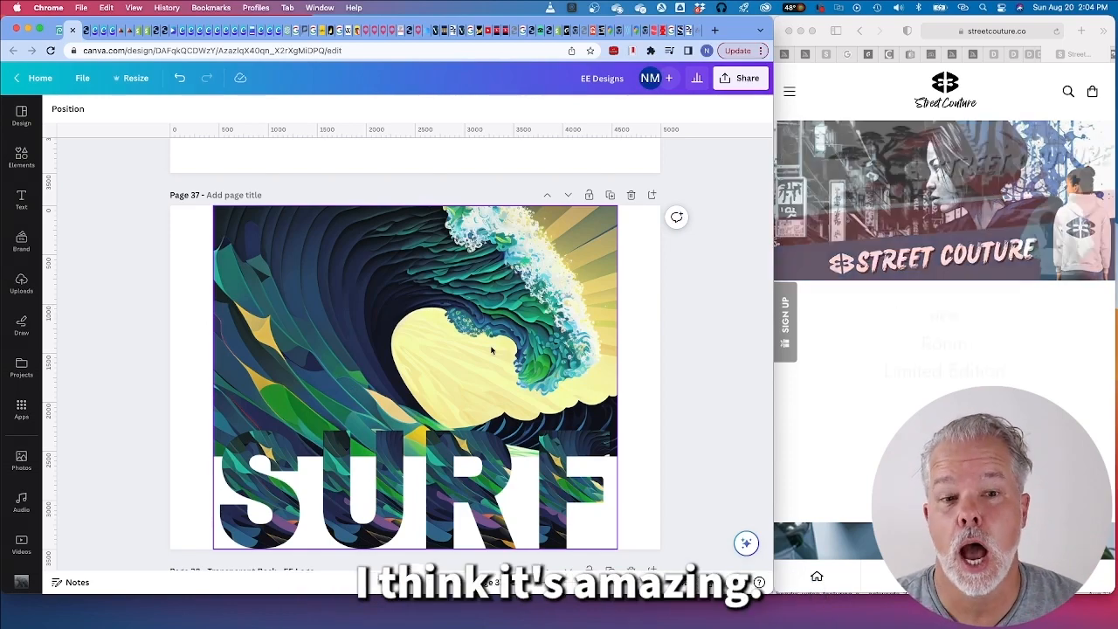
pyautogui.scroll(-5, 491, 349)
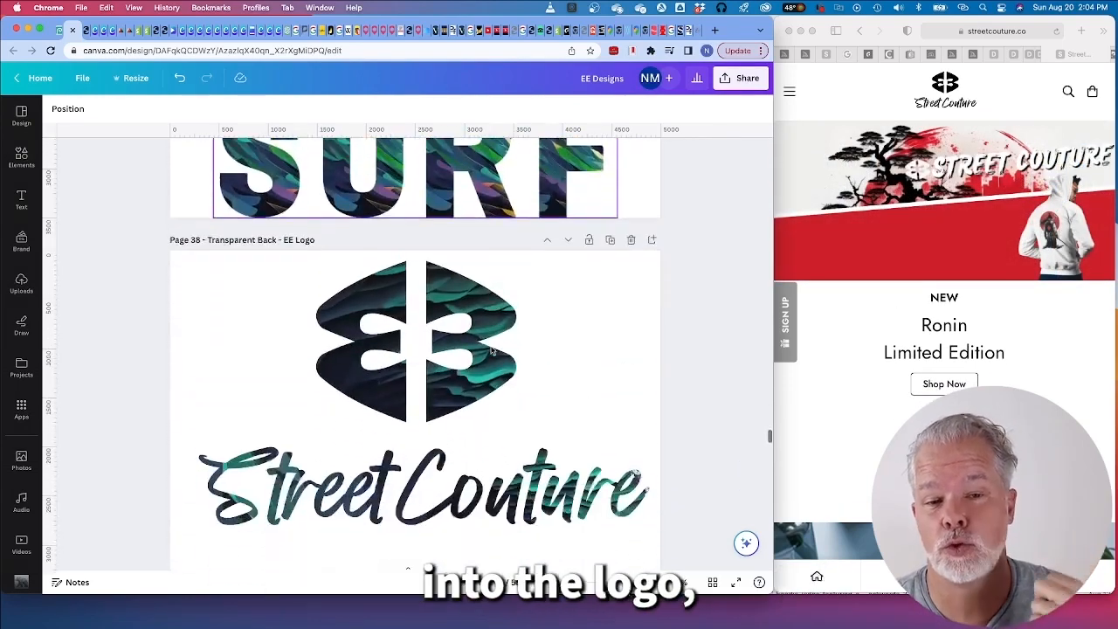
pyautogui.click(213, 241)
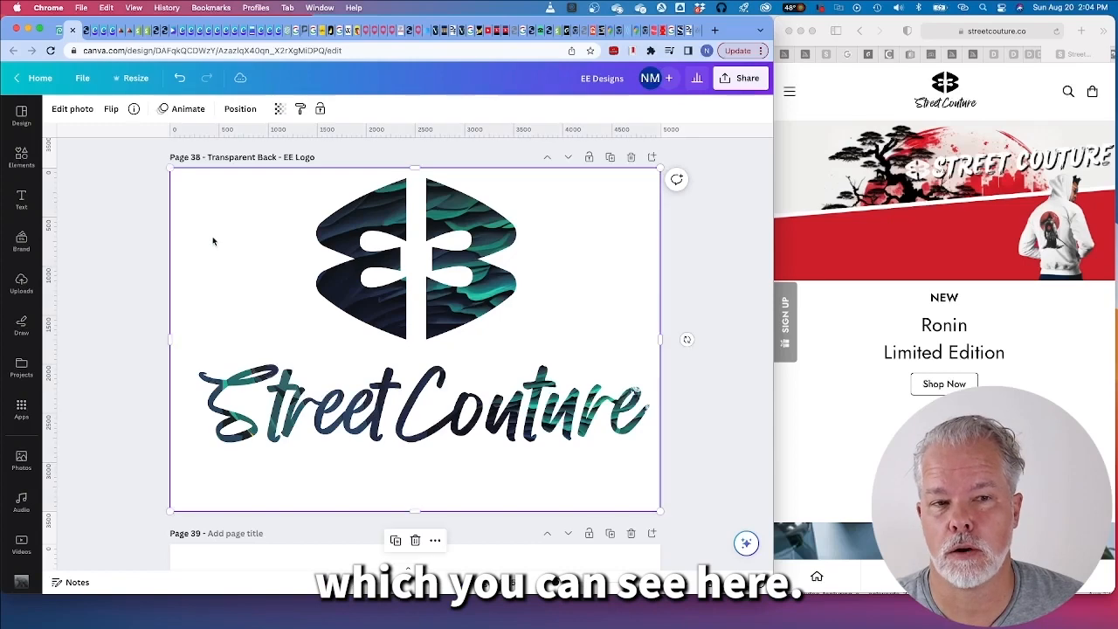
pyautogui.moveTo(171, 170)
pyautogui.mouseDown()
pyautogui.moveTo(222, 217)
pyautogui.moveTo(172, 167)
pyautogui.mouseUp()
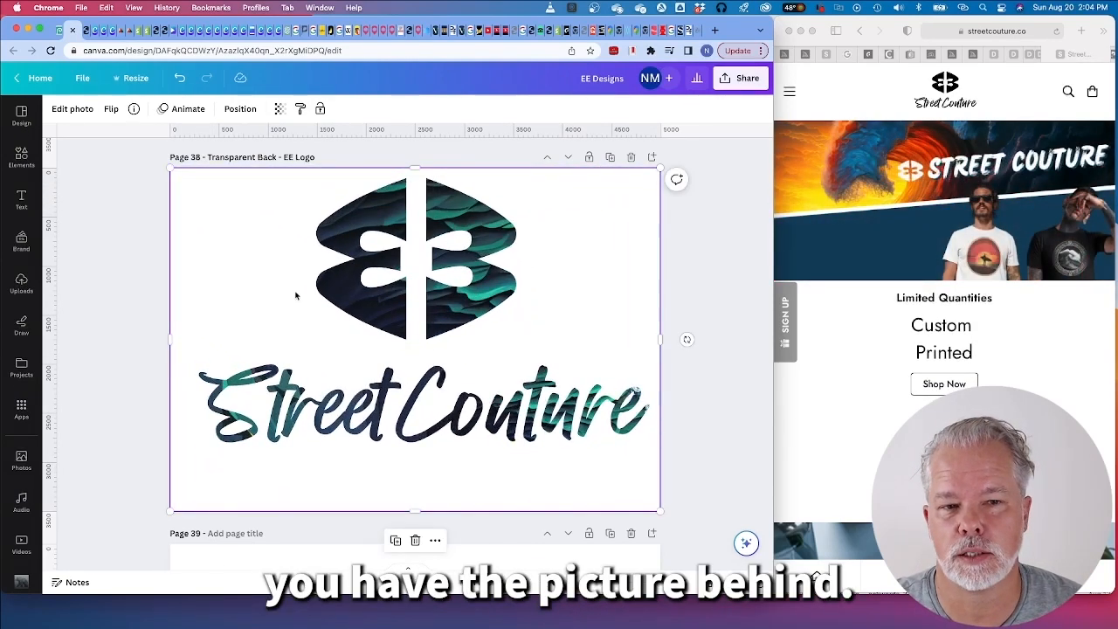
pyautogui.scroll(-5, 297, 310)
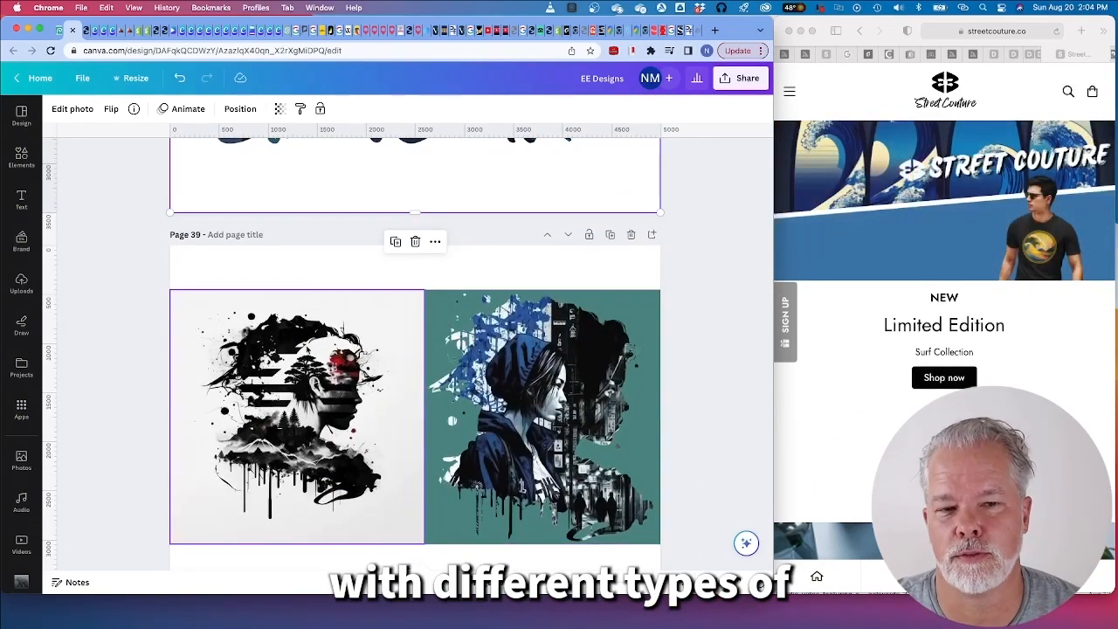
pyautogui.scroll(10, 507, 323)
pyautogui.scroll(8, 505, 318)
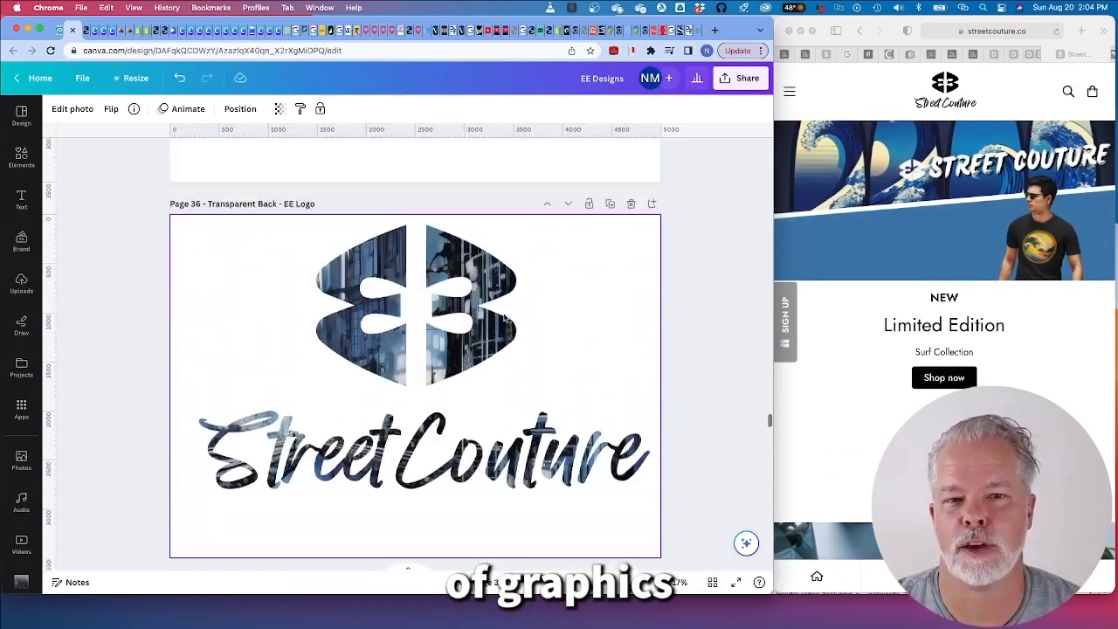
# Step: Select page 35, Black Logo, in EE Designs and open the download settings
pyautogui.scroll(5, 505, 318)
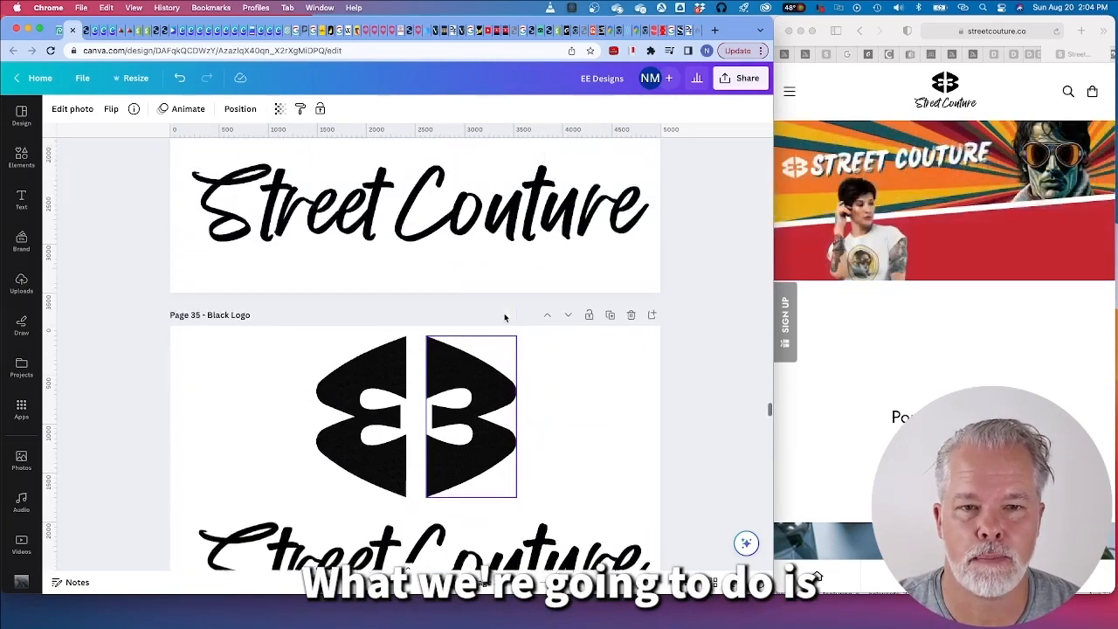
pyautogui.scroll(2, 501, 323)
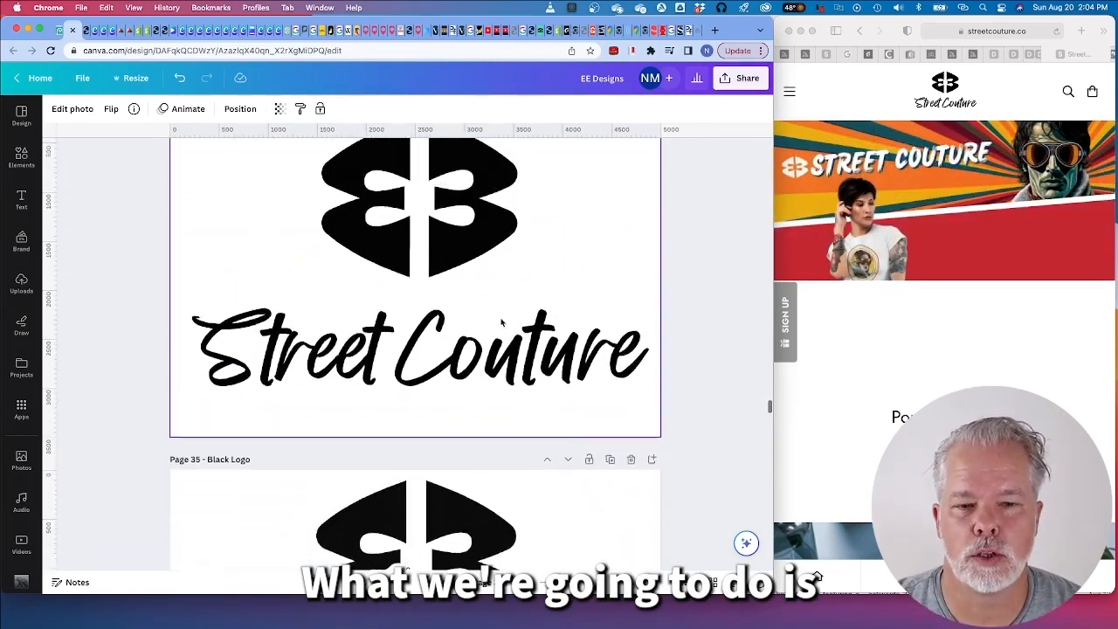
pyautogui.scroll(10, 501, 323)
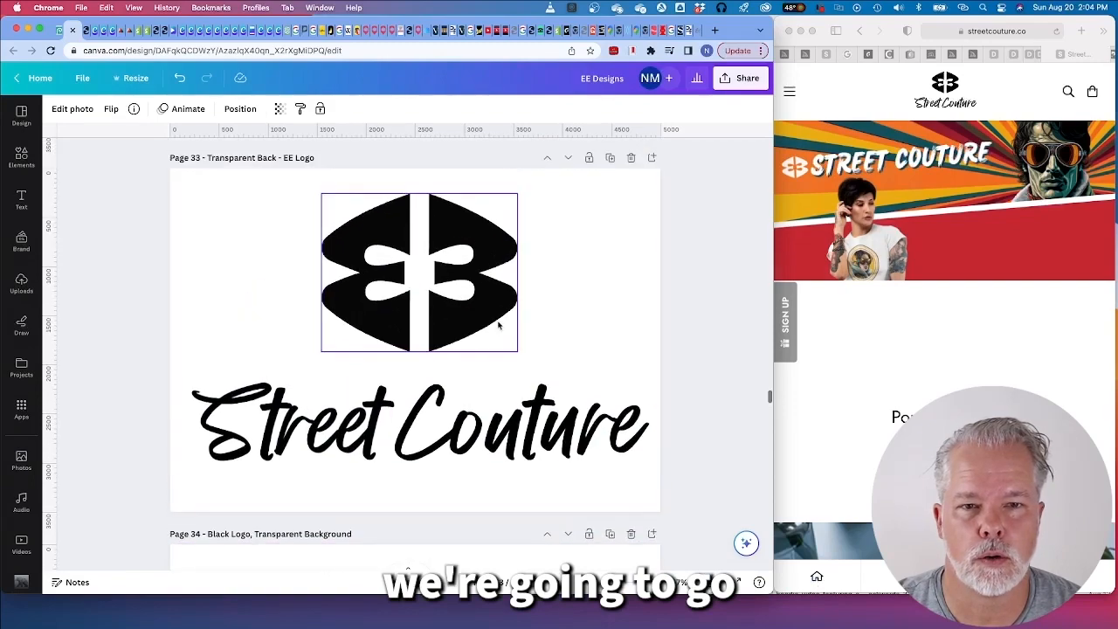
pyautogui.scroll(-20, 319, 262)
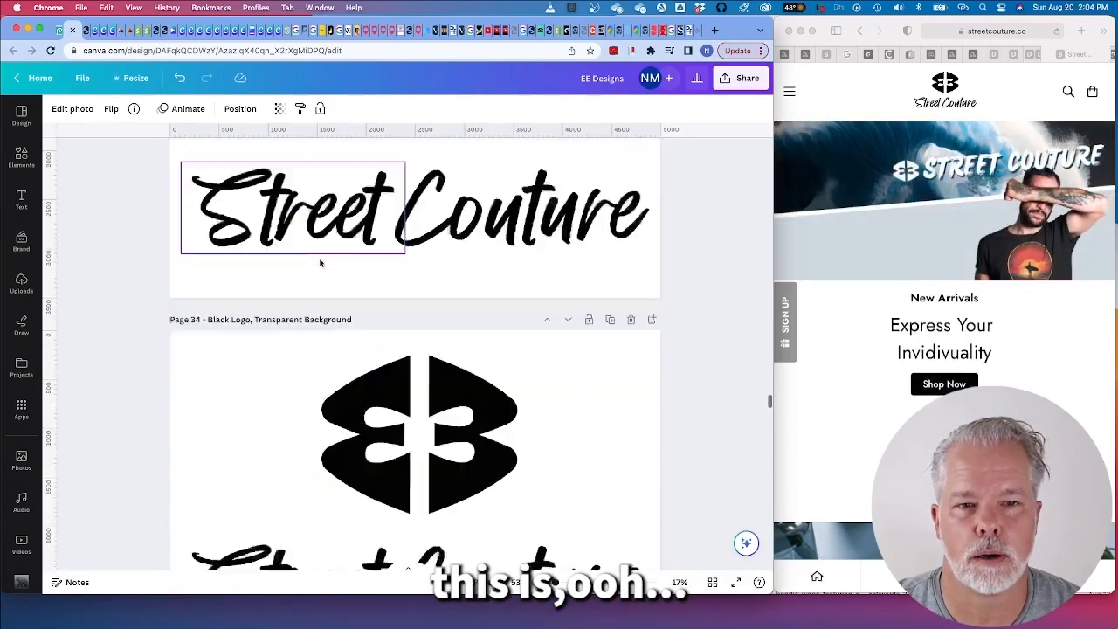
pyautogui.scroll(6, 320, 262)
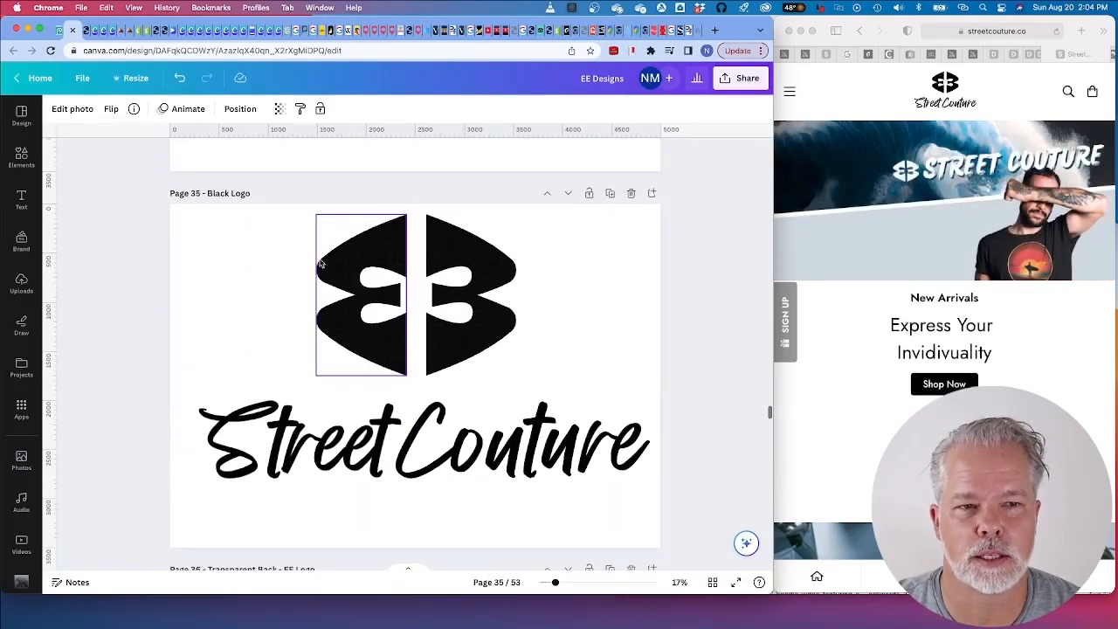
pyautogui.click(261, 390)
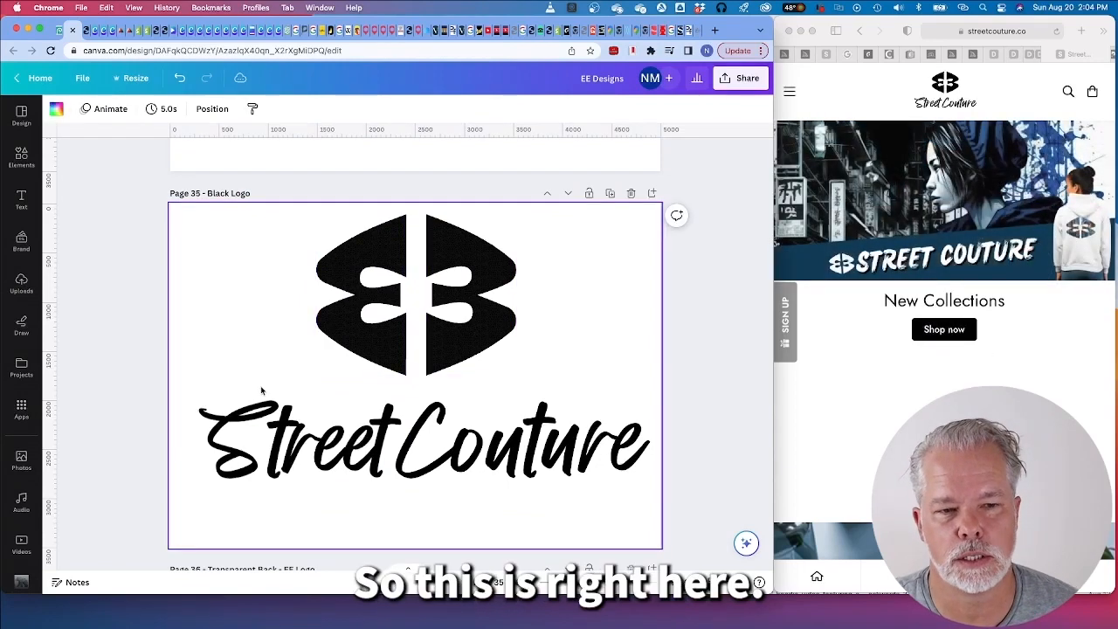
pyautogui.click(736, 84)
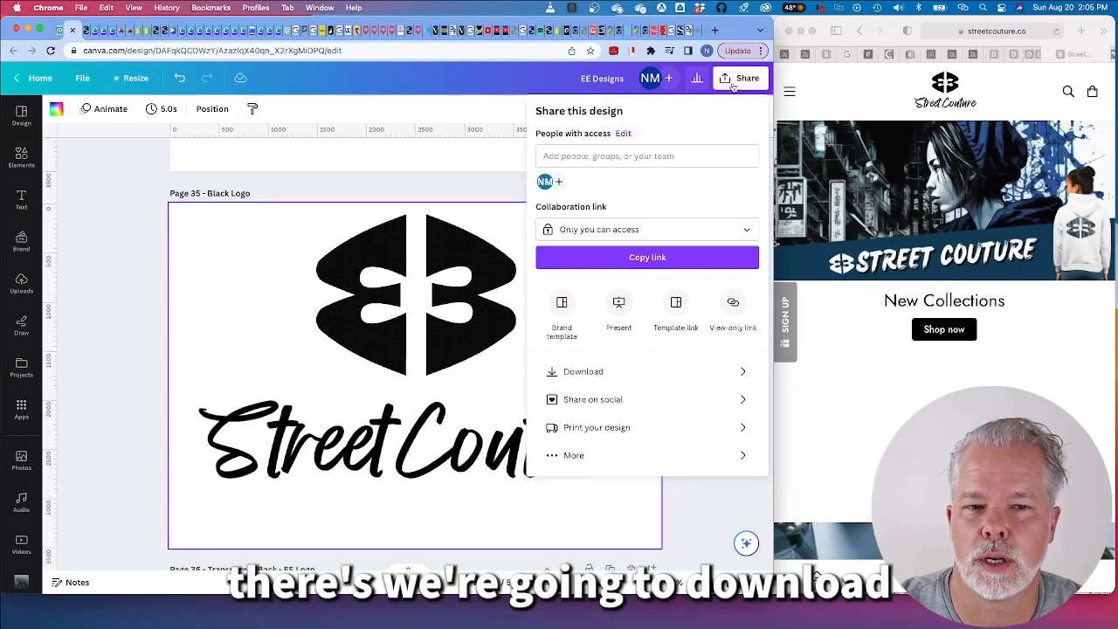
pyautogui.click(572, 372)
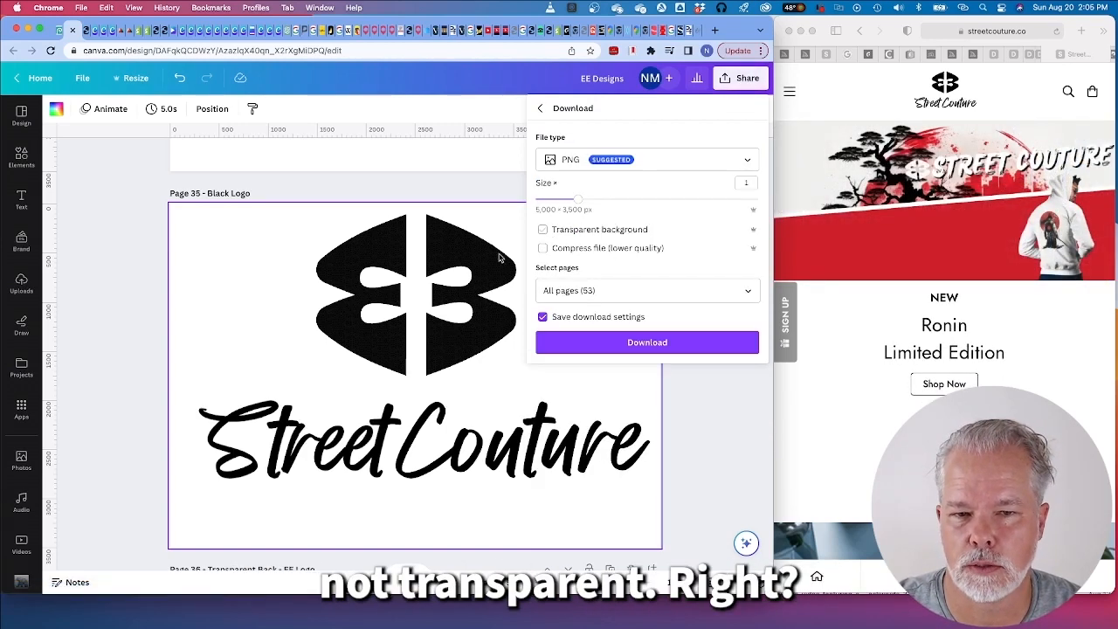
# Step: Limit the download to page 35 and download it as a PNG without a transparent background
pyautogui.click(600, 292)
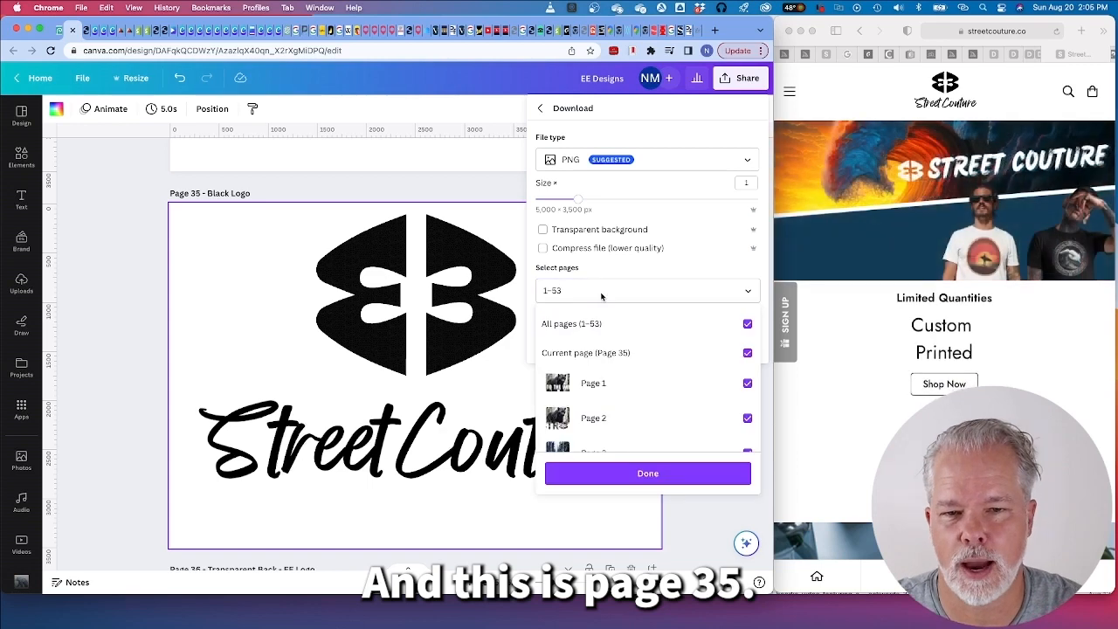
pyautogui.press('BackSpace')
pyautogui.press('BackSpace')
pyautogui.press('BackSpace')
pyautogui.write('3')
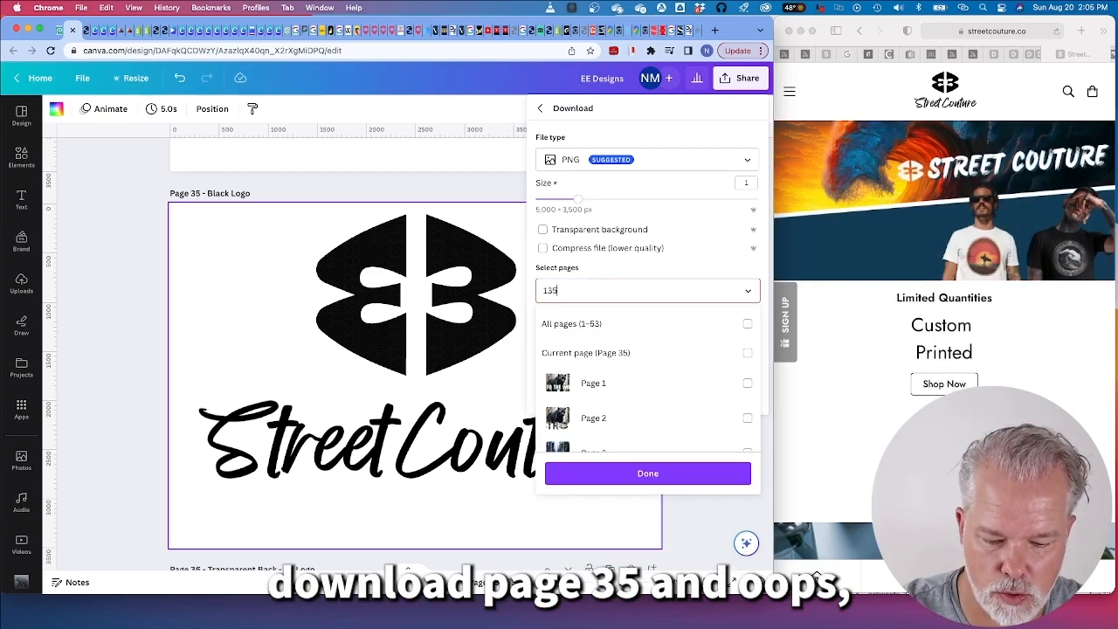
pyautogui.write('35')
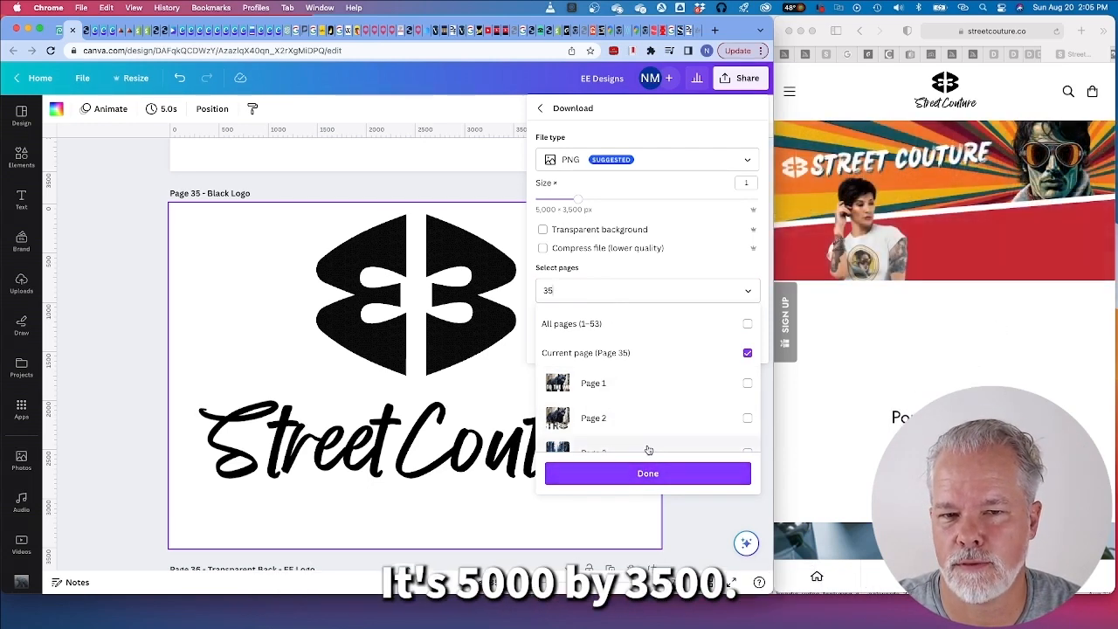
pyautogui.click(648, 476)
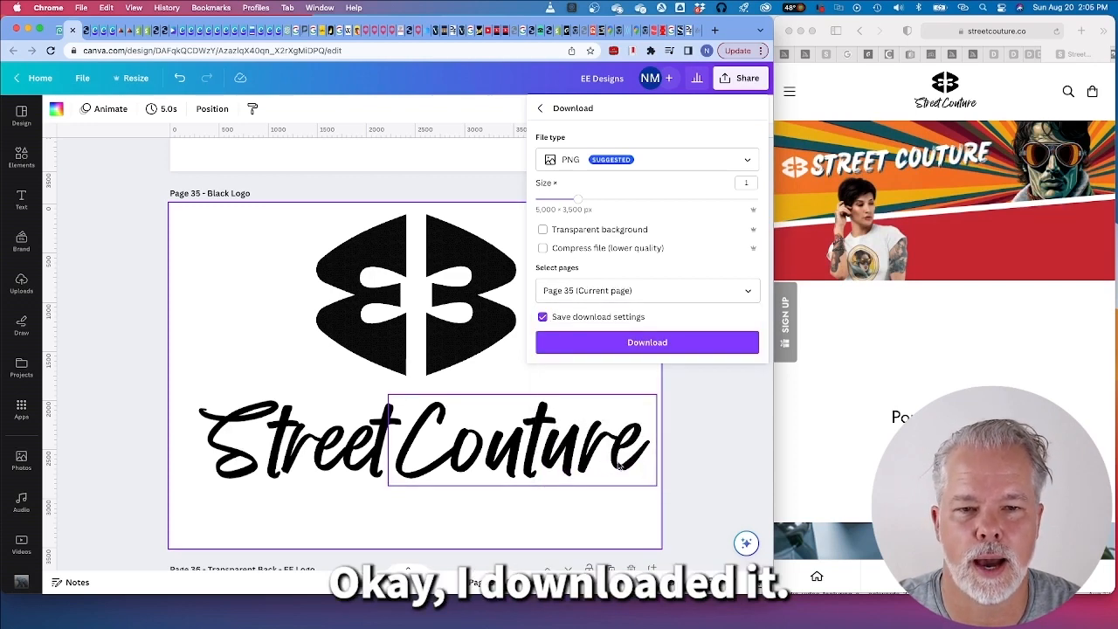
pyautogui.click(647, 342)
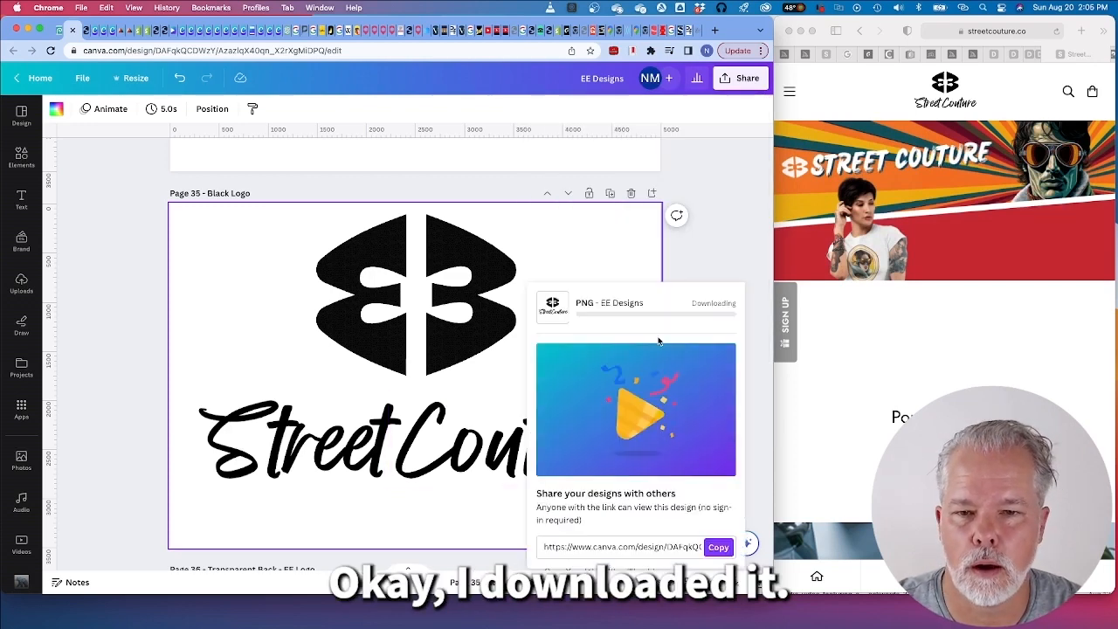
# Step: Switch to Photopea and open Black Logo.png from the Downloads folder, with the files shown as a list
pyautogui.click(59, 31)
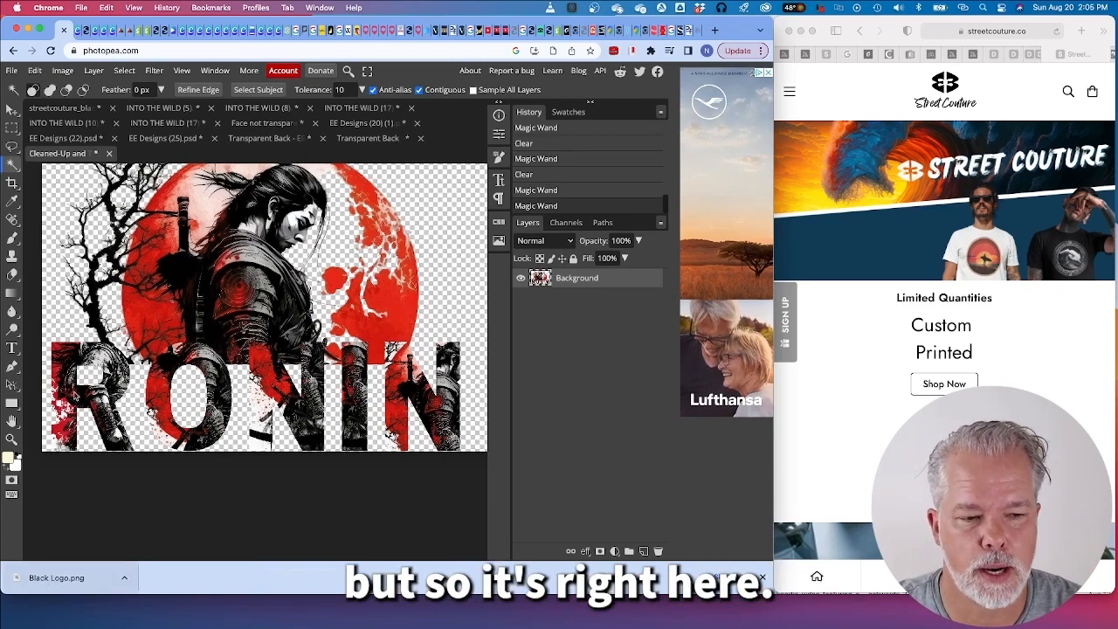
pyautogui.click(12, 70)
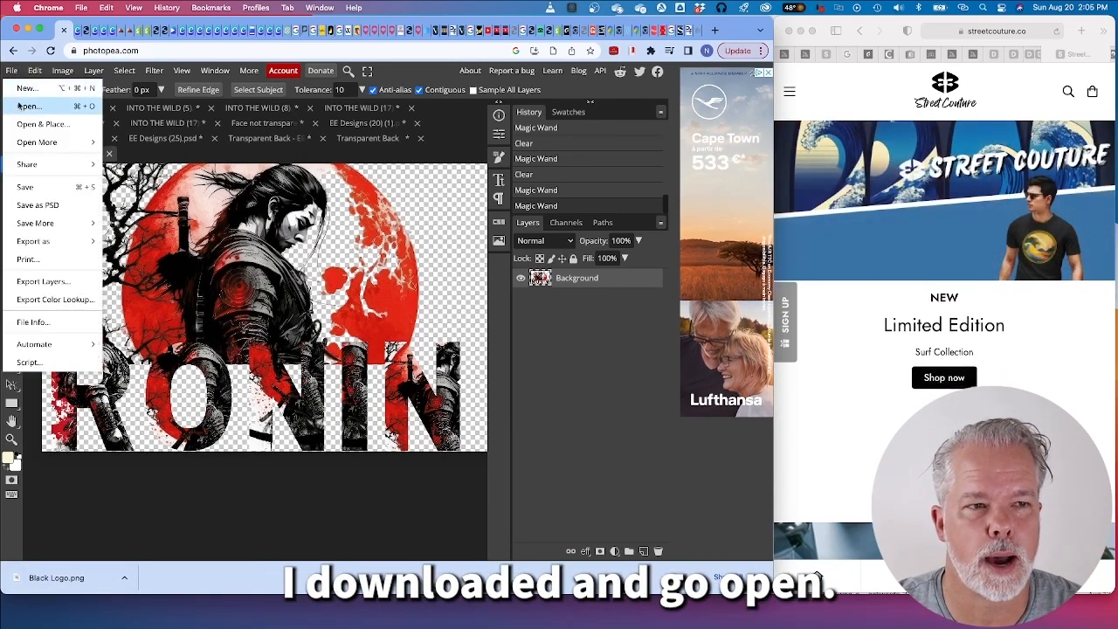
pyautogui.click(27, 105)
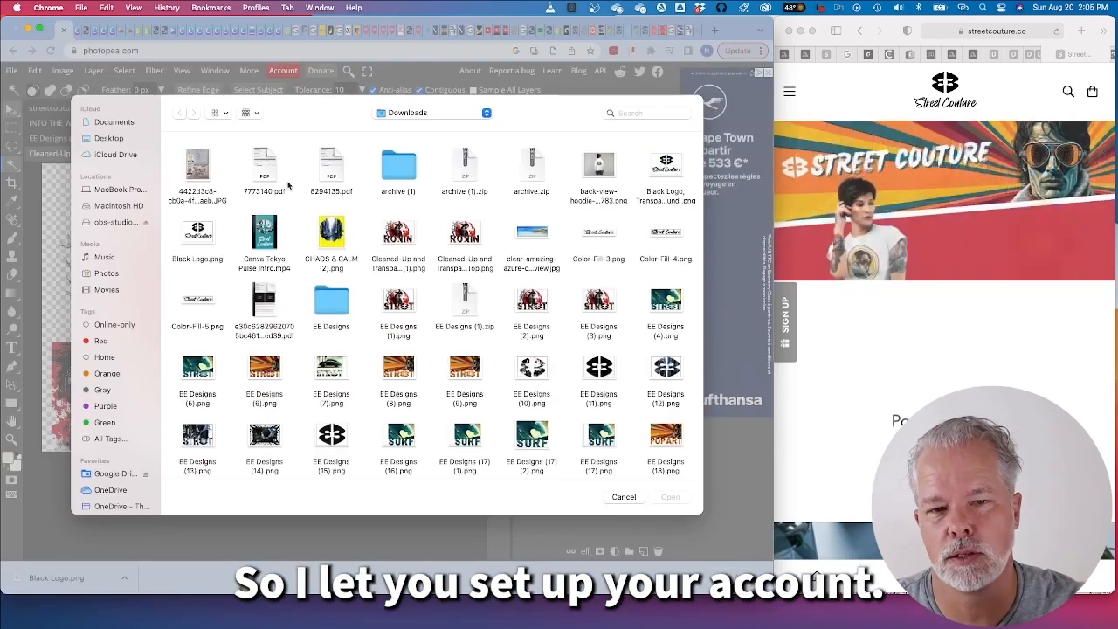
pyautogui.click(486, 114)
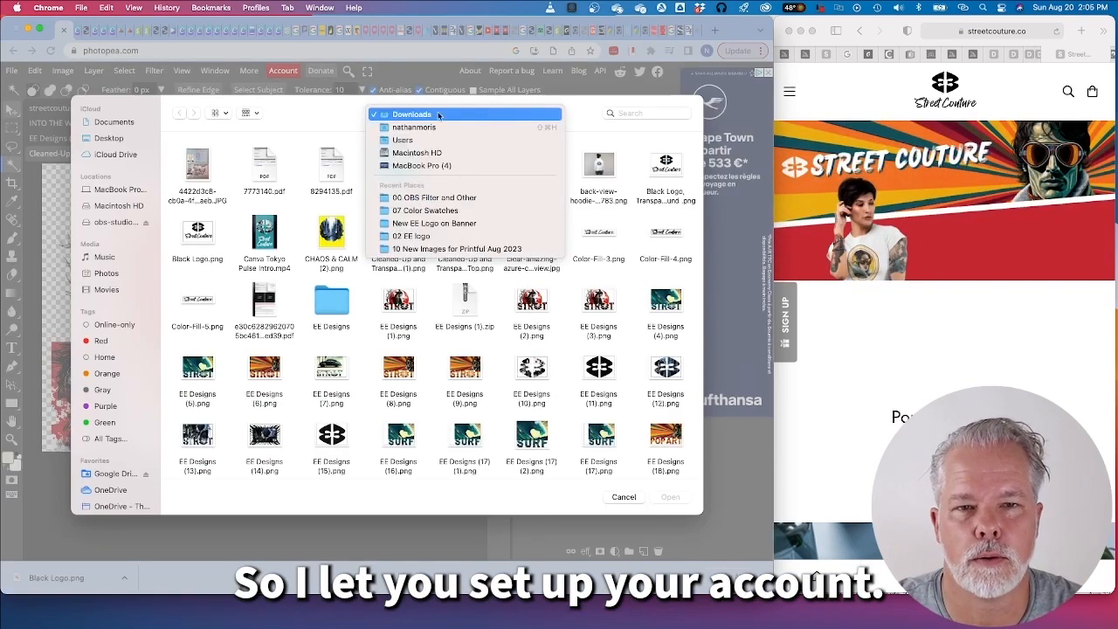
pyautogui.click(258, 114)
pyautogui.click(225, 113)
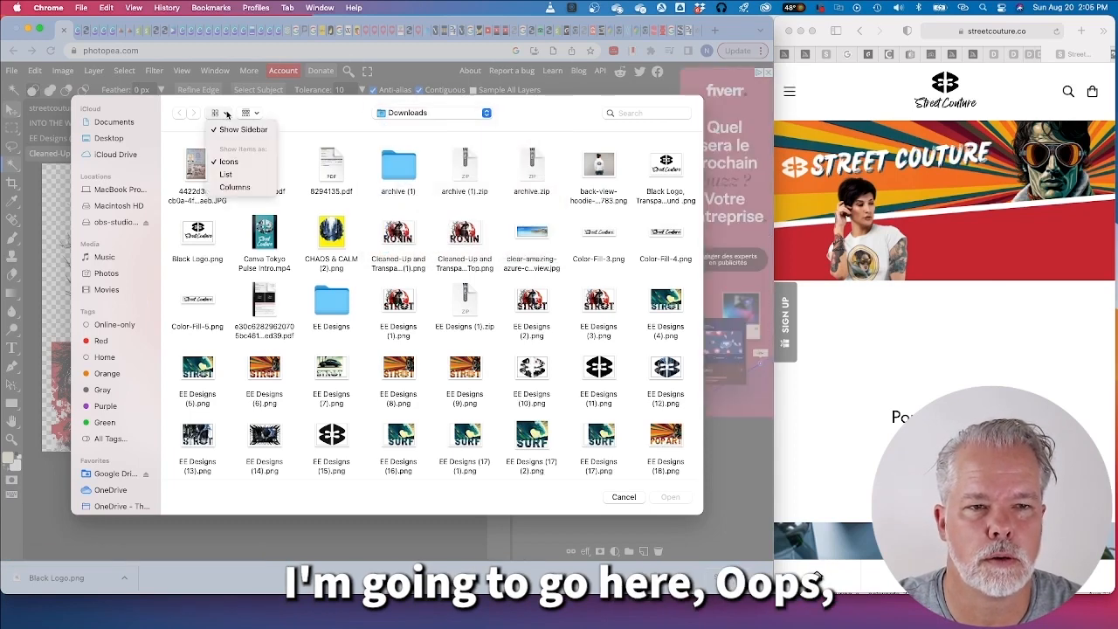
pyautogui.click(231, 179)
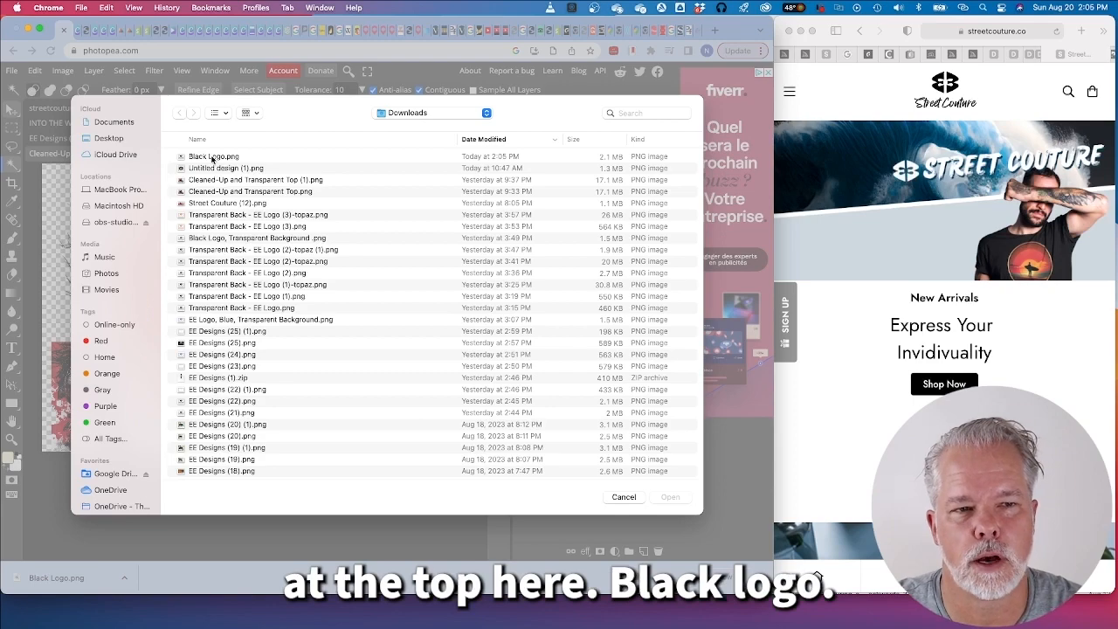
pyautogui.doubleClick(212, 158)
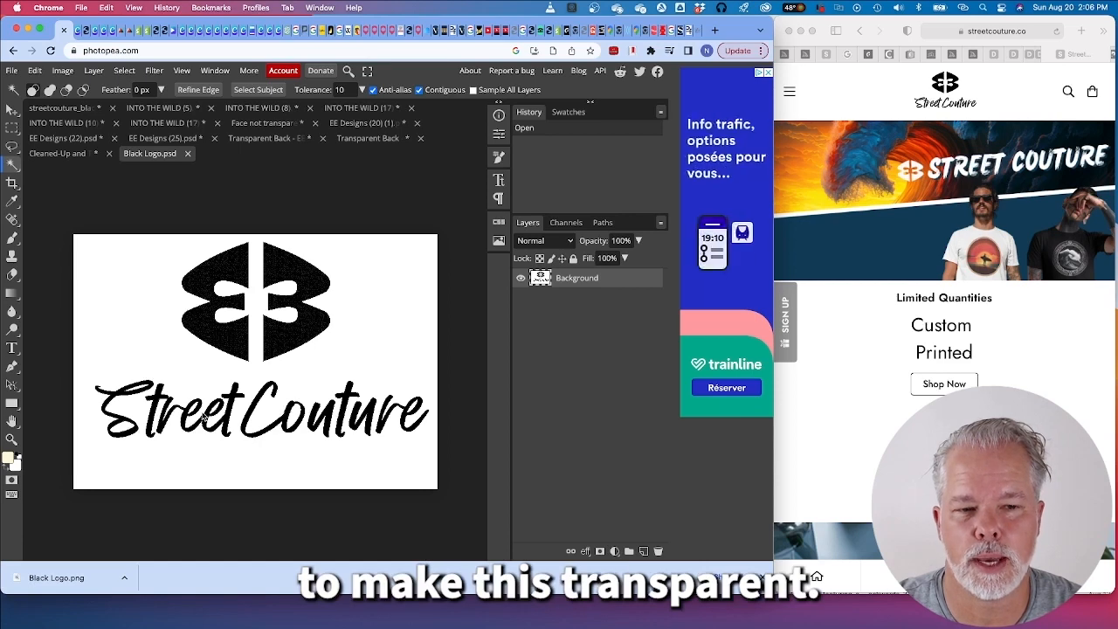
# Step: Set the Magic Wand tolerance to 50 and clear both black halves of the logo's emblem to transparency
pyautogui.click(362, 88)
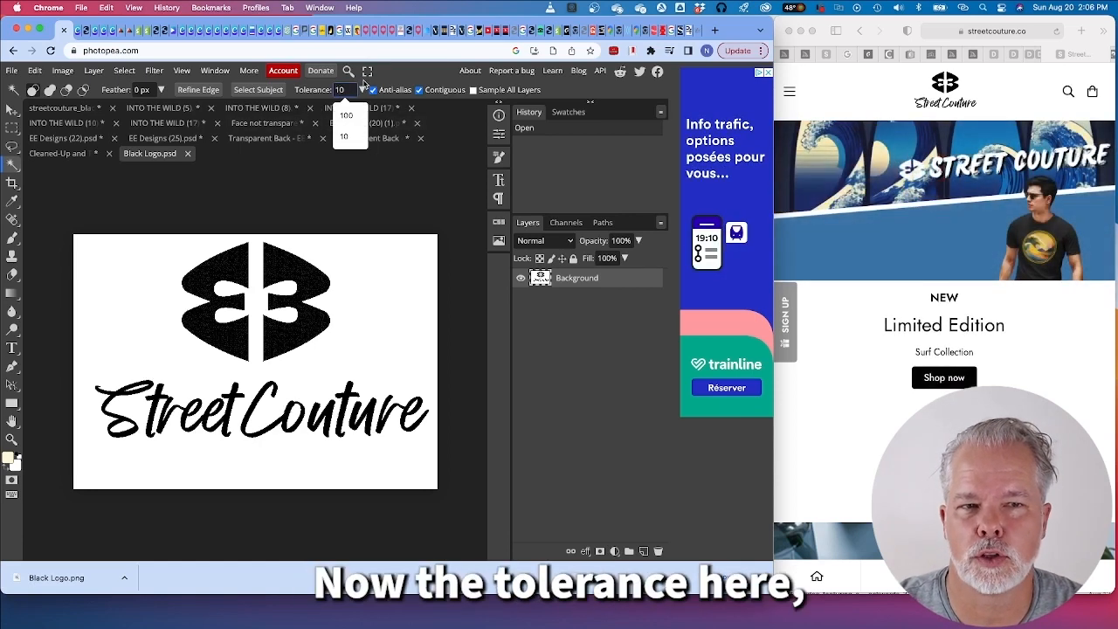
pyautogui.write('50')
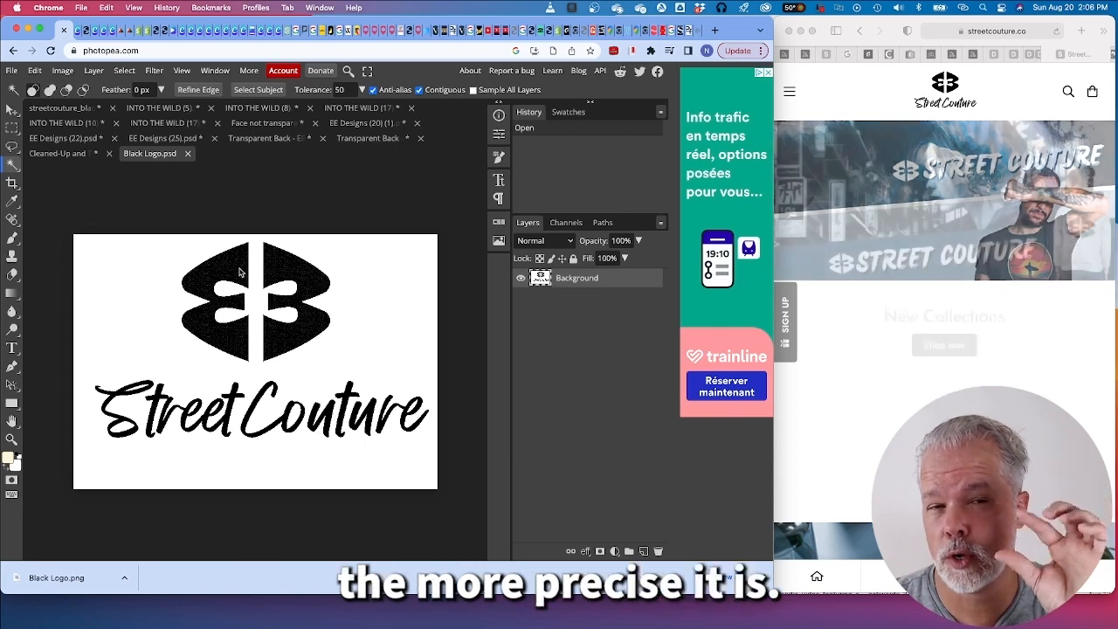
pyautogui.click(237, 269)
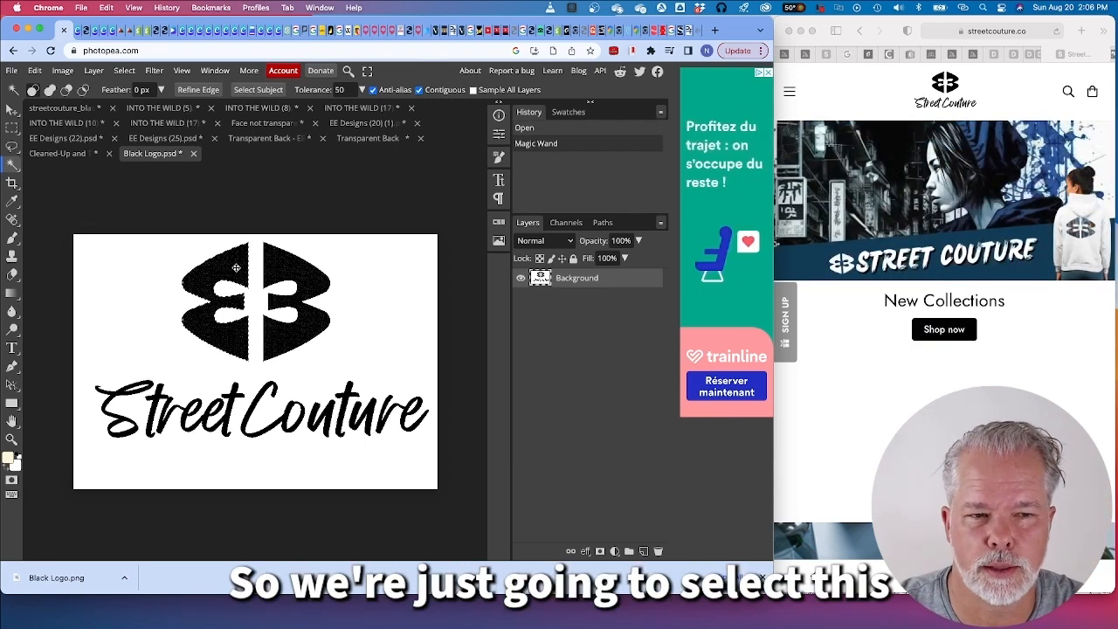
pyautogui.press('Delete')
pyautogui.click(293, 271)
pyautogui.press('Delete')
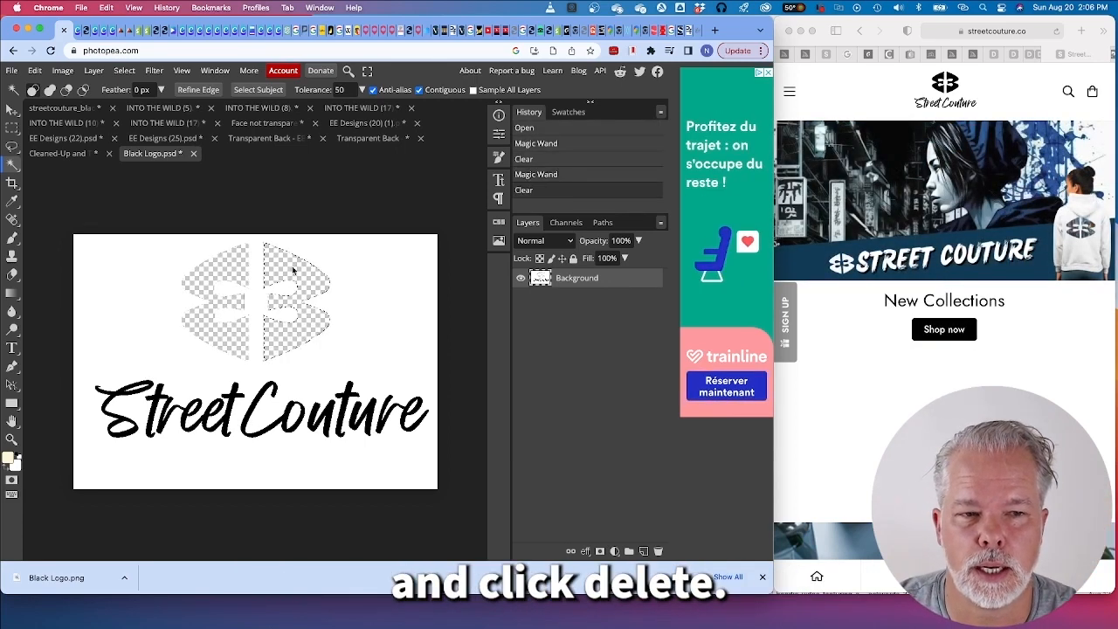
# Step: Select and clear all the black letters of the Street Couture lettering to transparency with the Magic Wand
pyautogui.click(151, 388)
pyautogui.press('Delete')
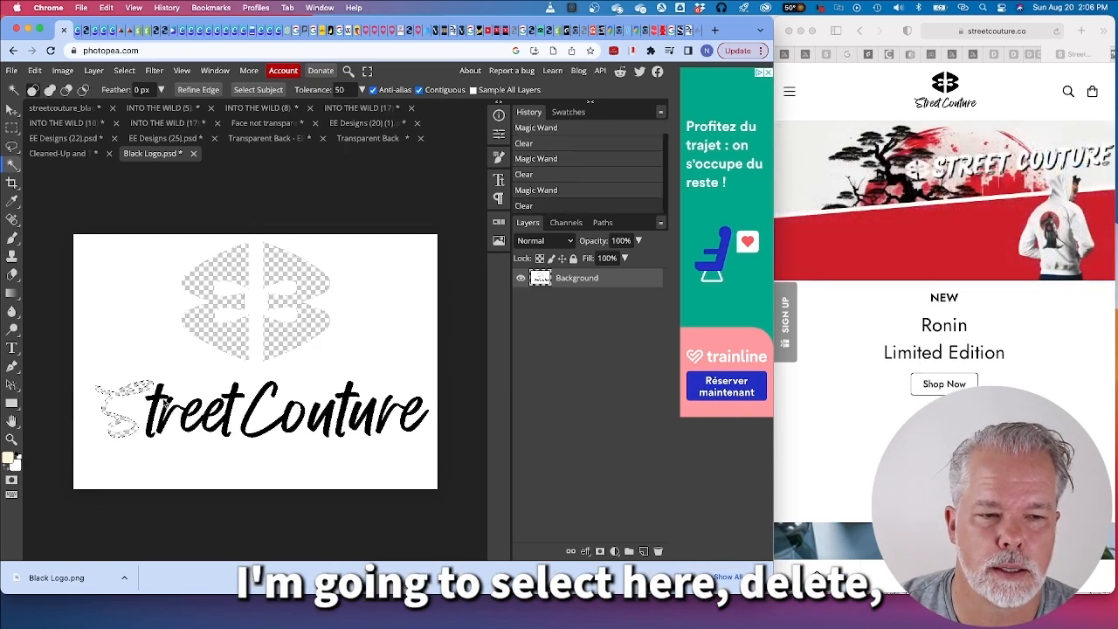
pyautogui.press('Delete')
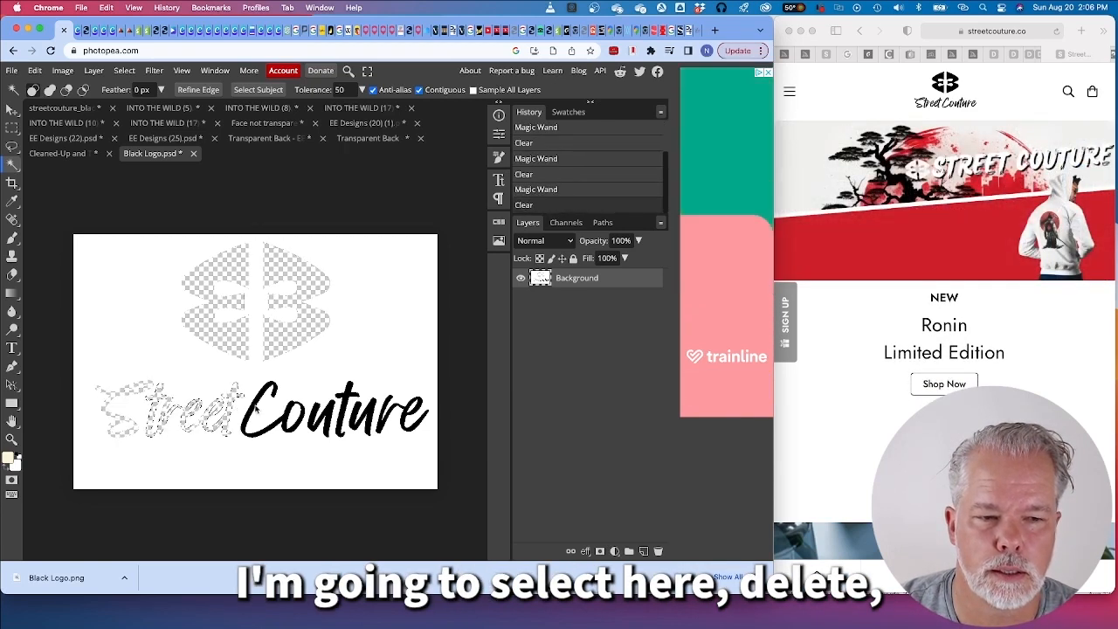
pyautogui.press('Delete')
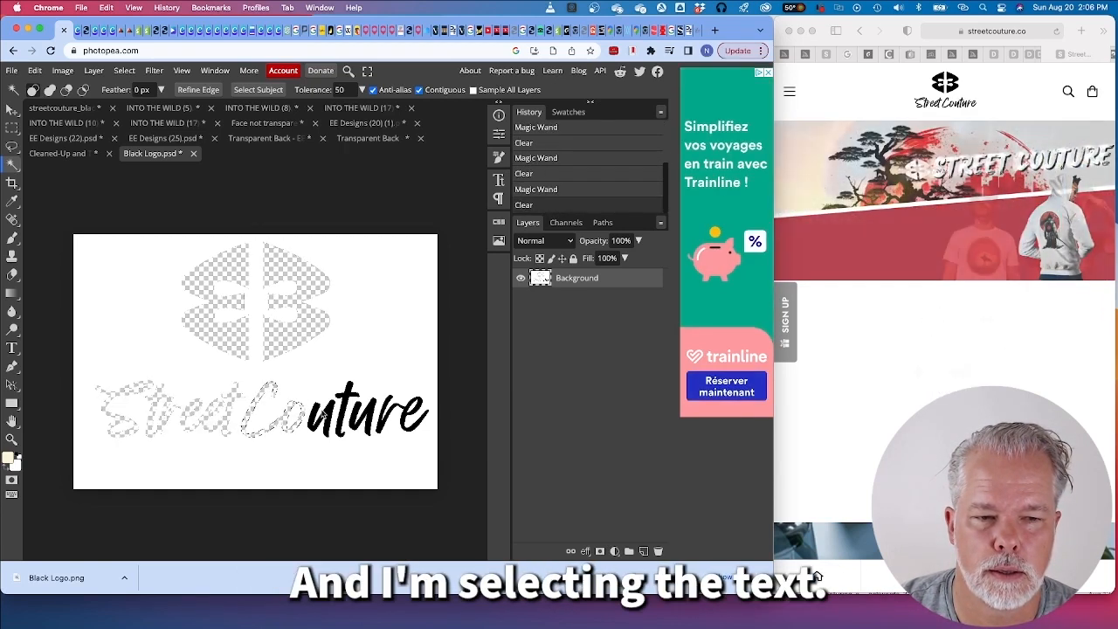
pyautogui.click(314, 411)
pyautogui.press('Delete')
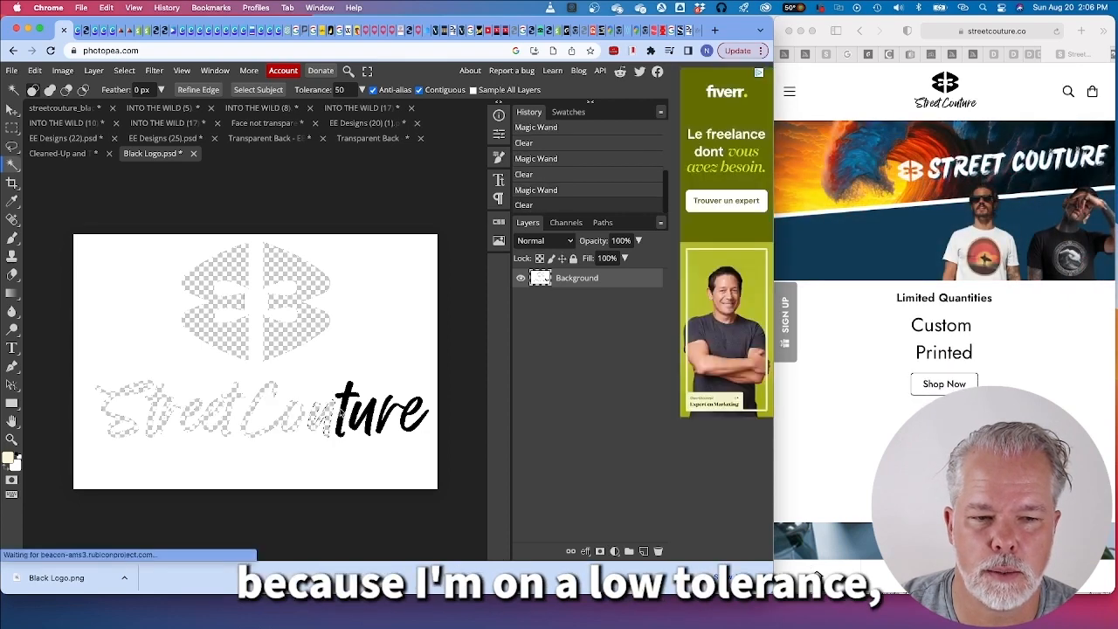
pyautogui.press('Delete')
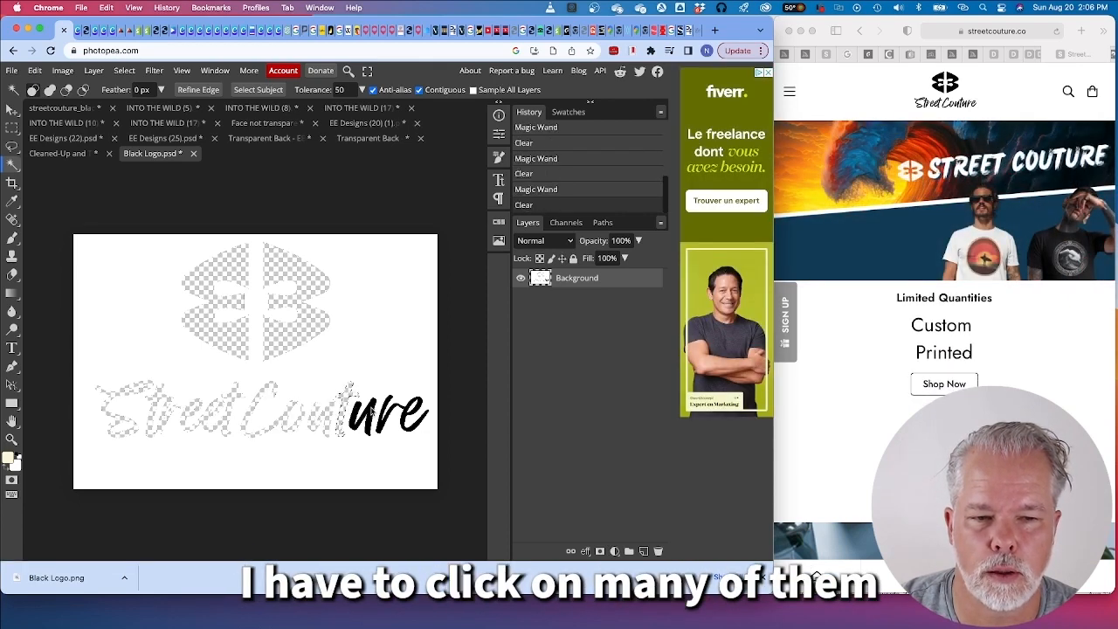
pyautogui.press('Delete')
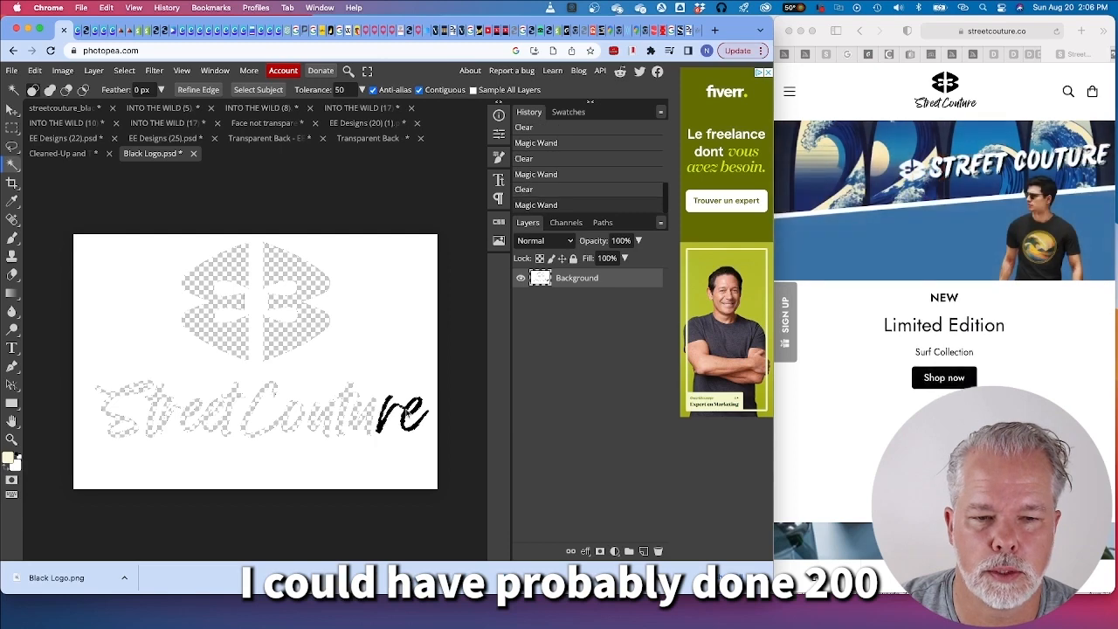
pyautogui.click(413, 409)
pyautogui.press('Delete')
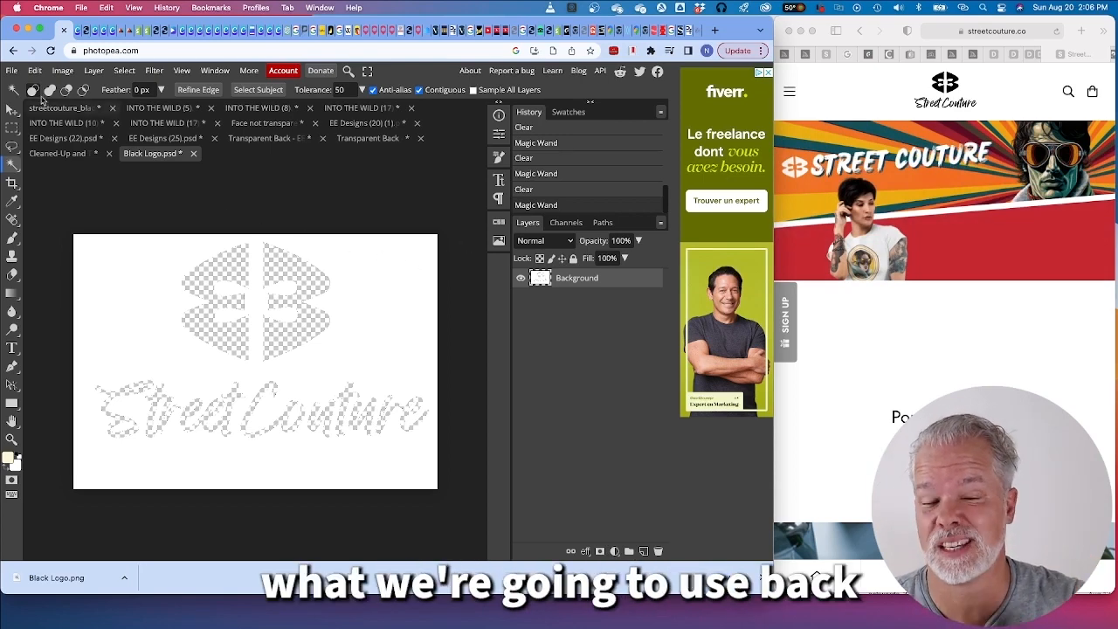
# Step: Export the cut-out logo as a PNG named Black Logo at 5000 × 3500 px and 100% quality
pyautogui.click(12, 71)
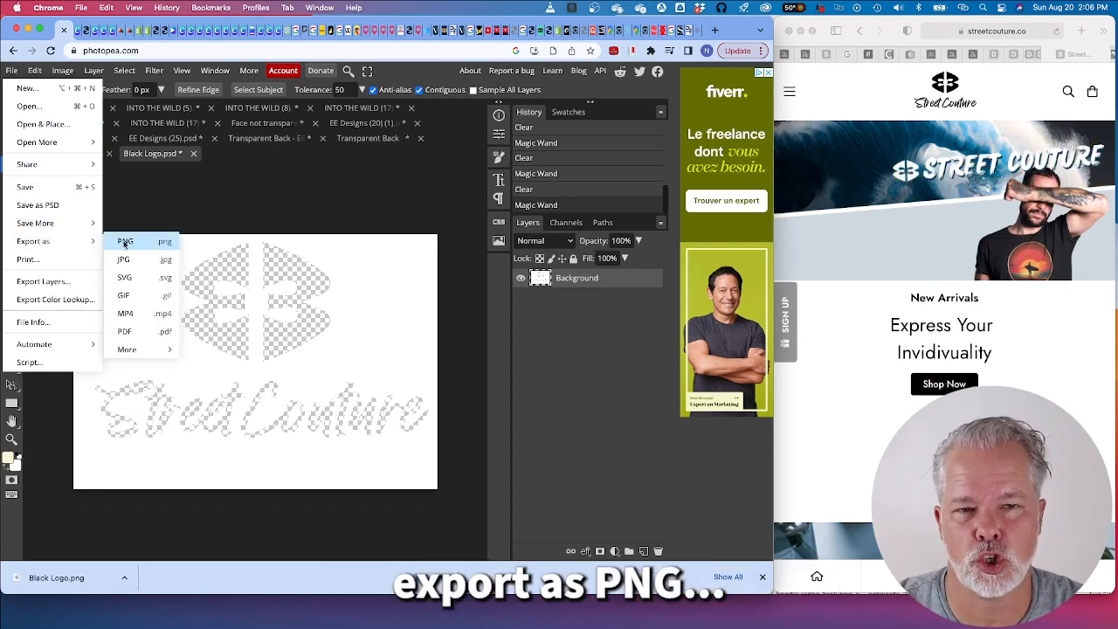
pyautogui.click(125, 242)
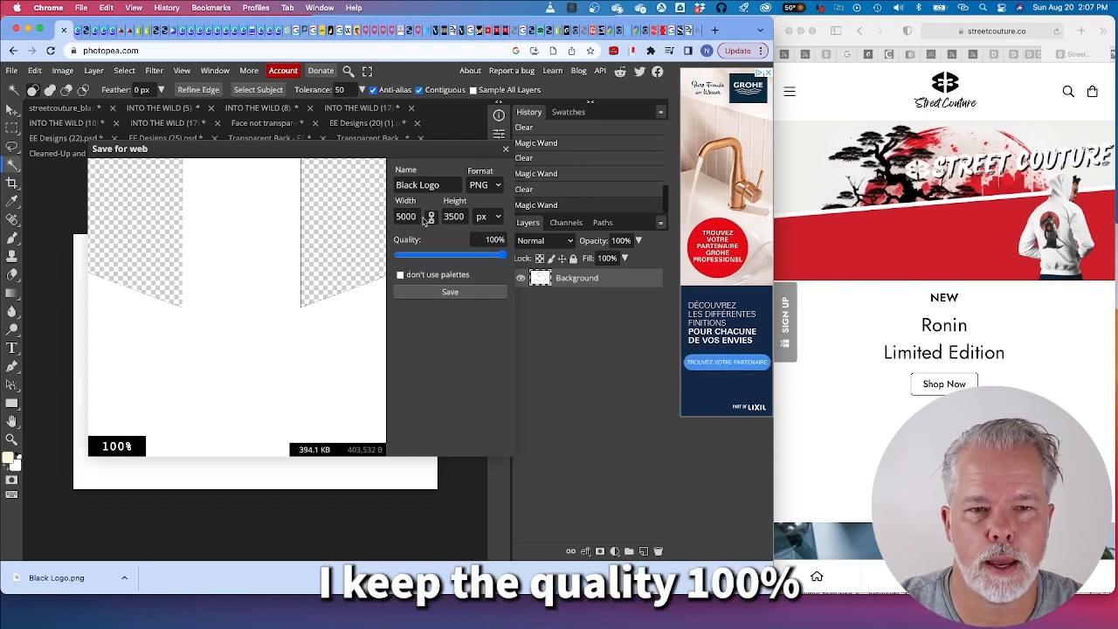
pyautogui.click(439, 293)
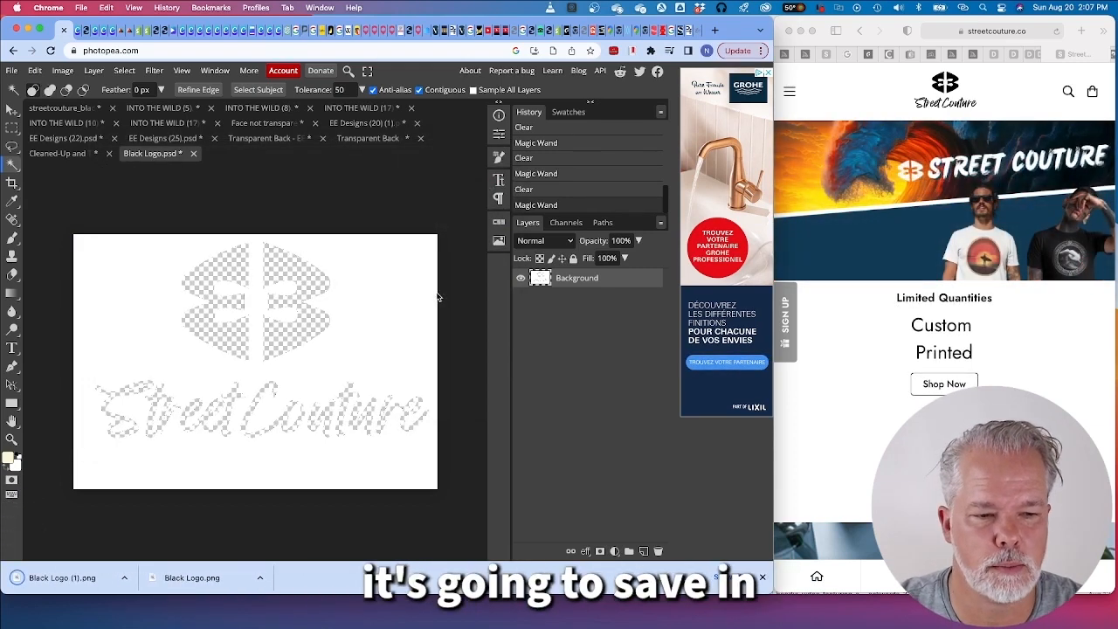
# Step: Return to the EE Designs document in Canva and add a blank page after page 35, Black Logo
pyautogui.click(77, 30)
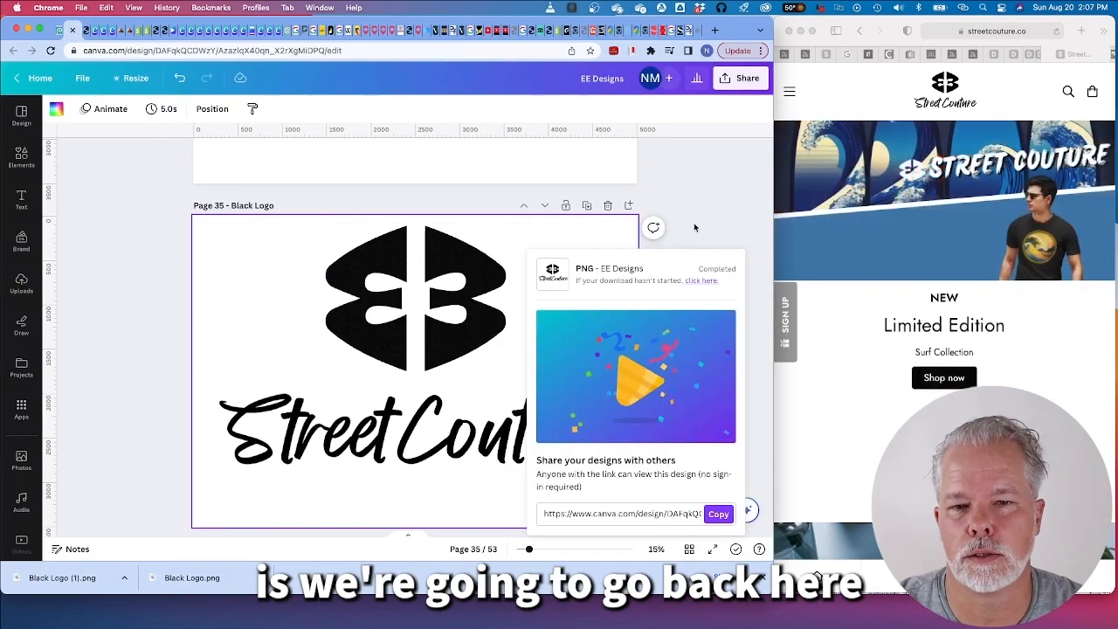
pyautogui.click(725, 236)
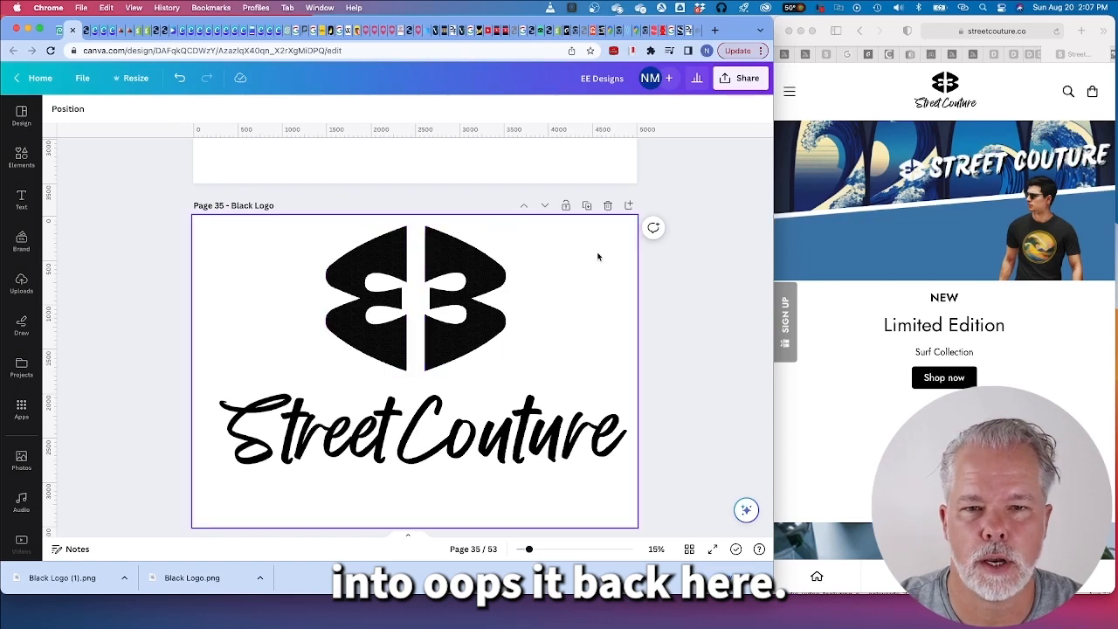
pyautogui.click(629, 206)
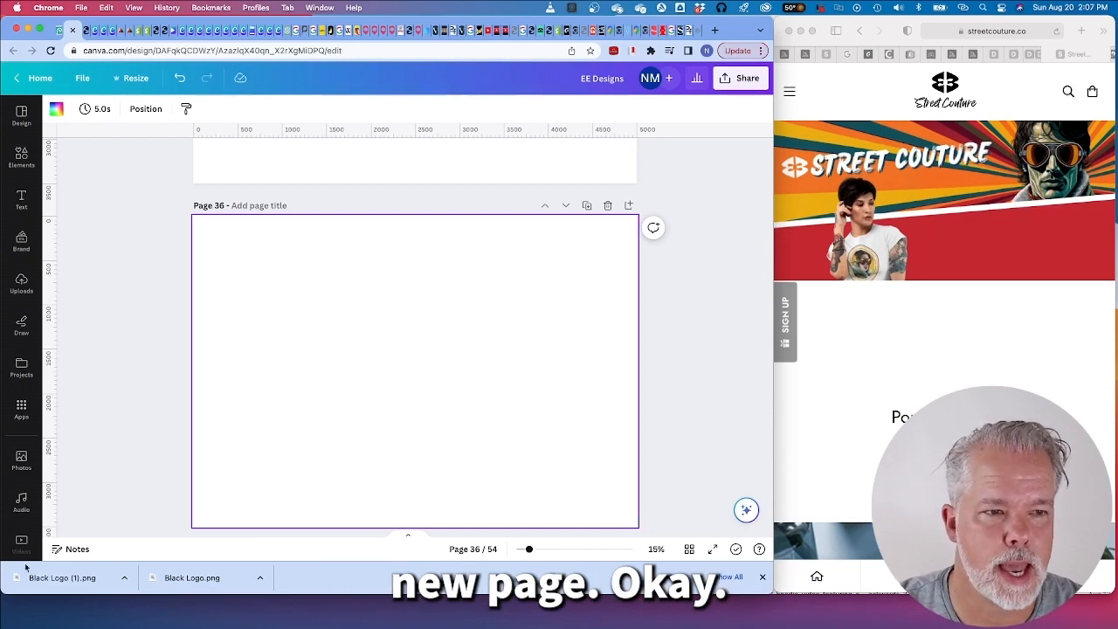
# Step: Show the exported Black Logo (1).png in Finder and upload it from the Downloads folder to the Canva uploads
pyautogui.click(124, 578)
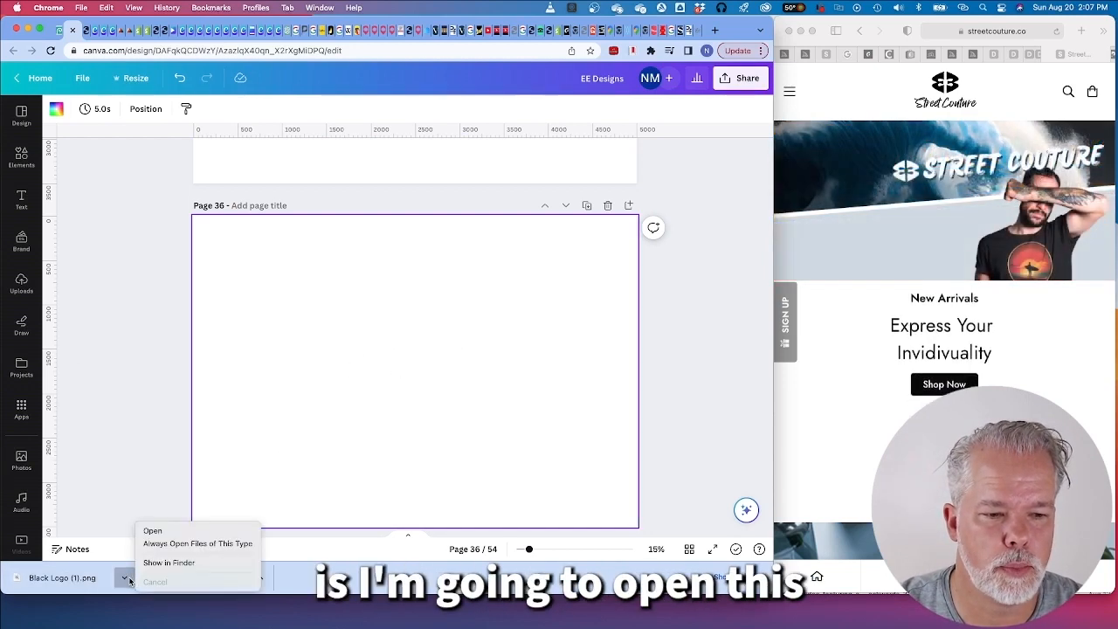
pyautogui.click(156, 565)
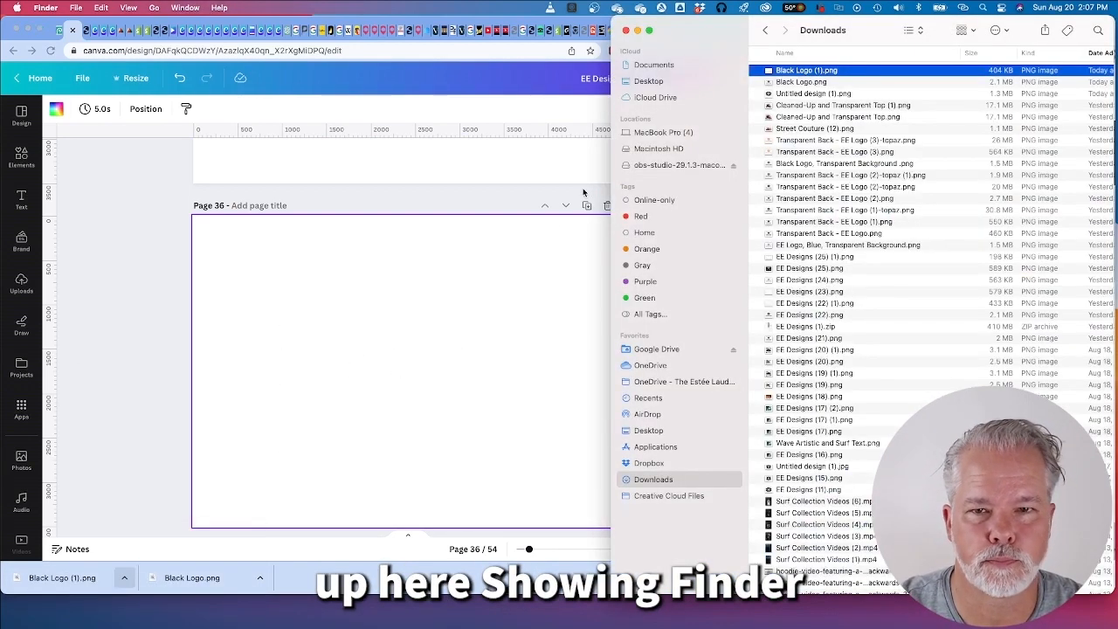
pyautogui.moveTo(783, 75); pyautogui.dragTo(29, 238)
pyautogui.moveTo(24, 295); pyautogui.dragTo(26, 297)
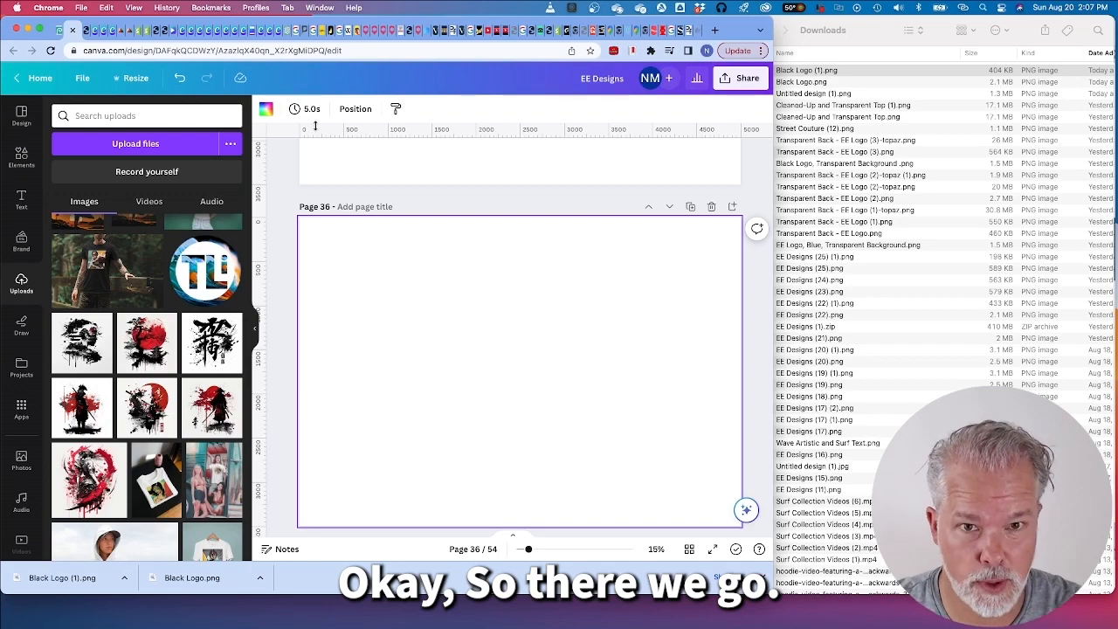
pyautogui.press('super+Tab')
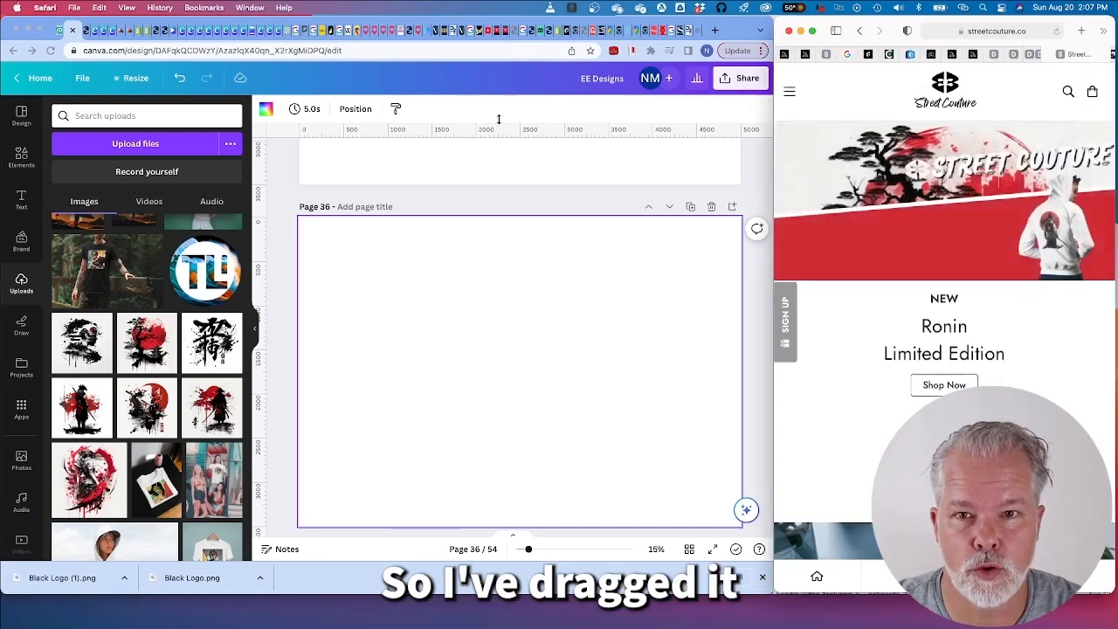
pyautogui.scroll(1, 167, 269)
pyautogui.scroll(20, 166, 269)
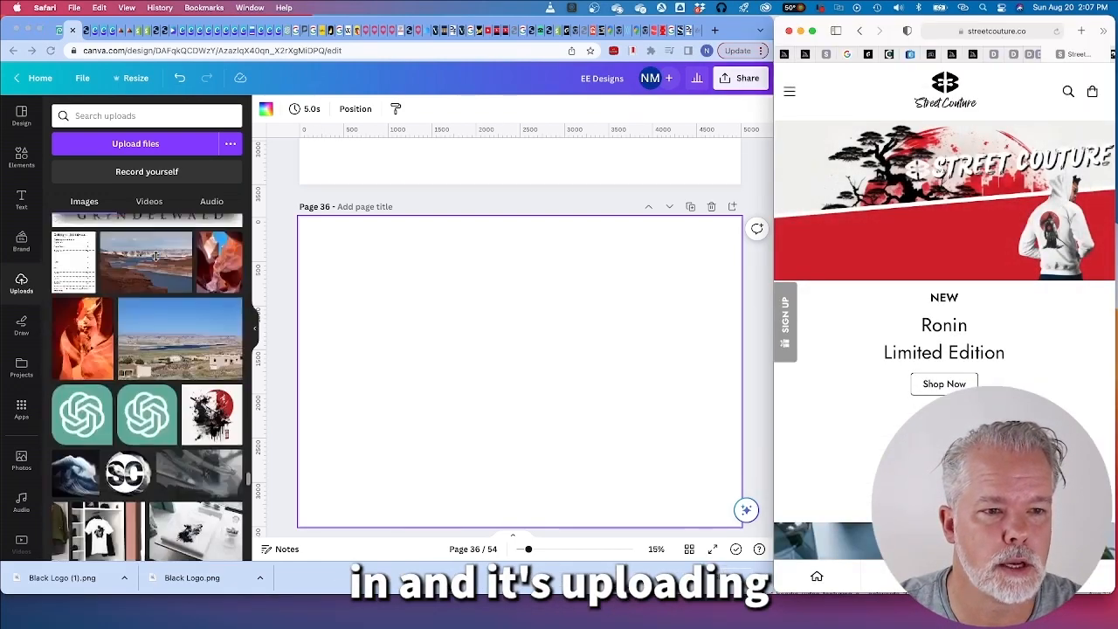
pyautogui.scroll(20, 156, 257)
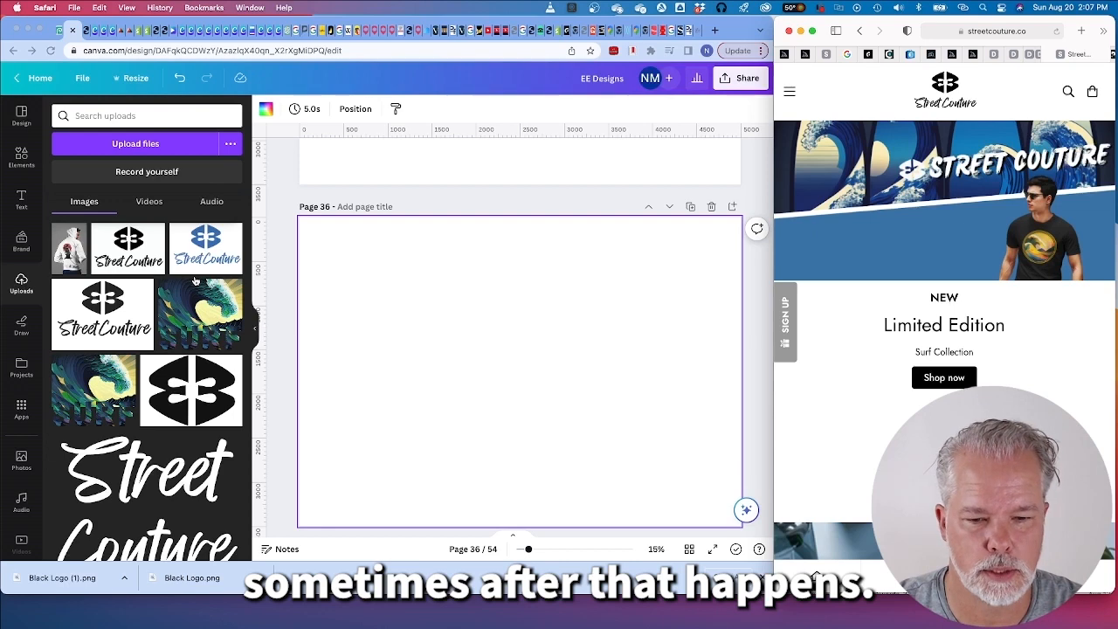
pyautogui.press('super+Tab')
pyautogui.moveTo(759, 75); pyautogui.dragTo(261, 272)
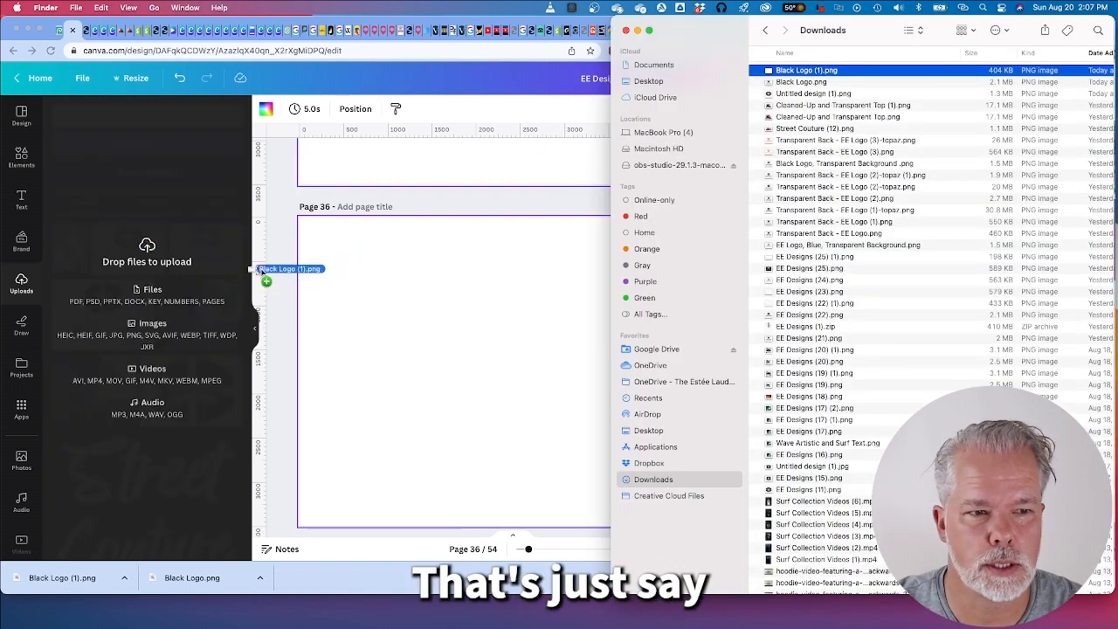
pyautogui.moveTo(138, 279); pyautogui.dragTo(138, 280)
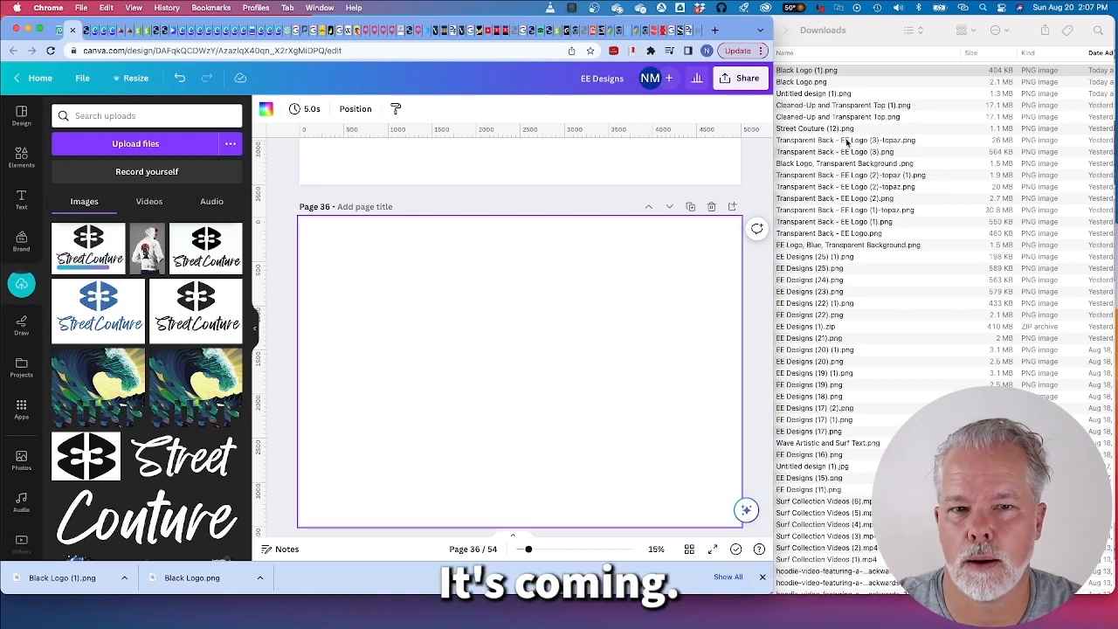
pyautogui.press('super+Tab')
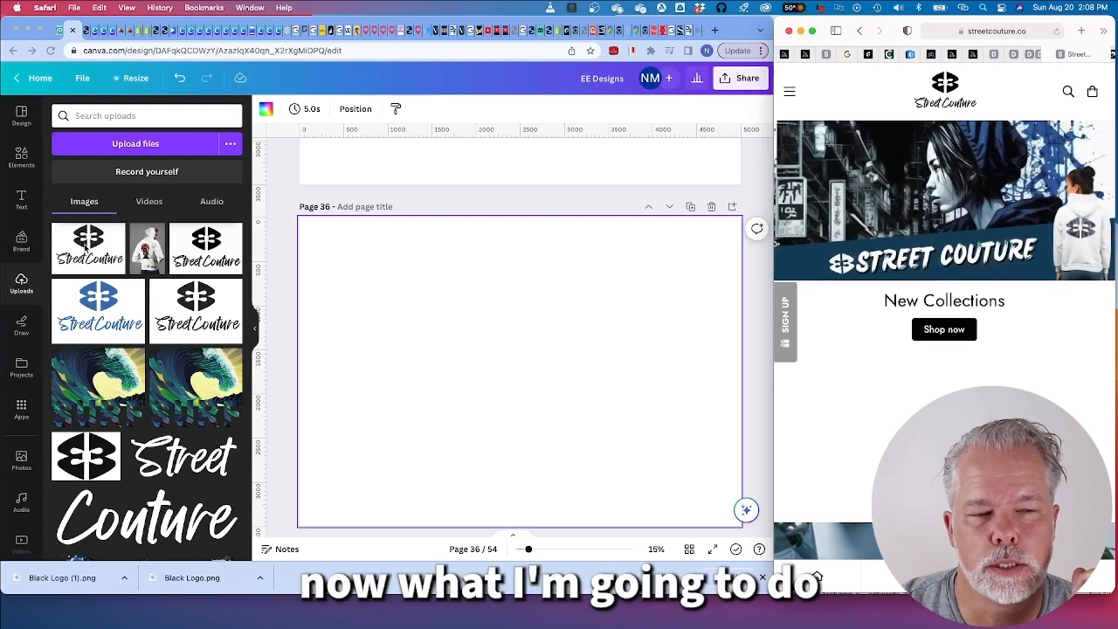
# Step: Set the background color of the blank page 36 to black
pyautogui.click(85, 249)
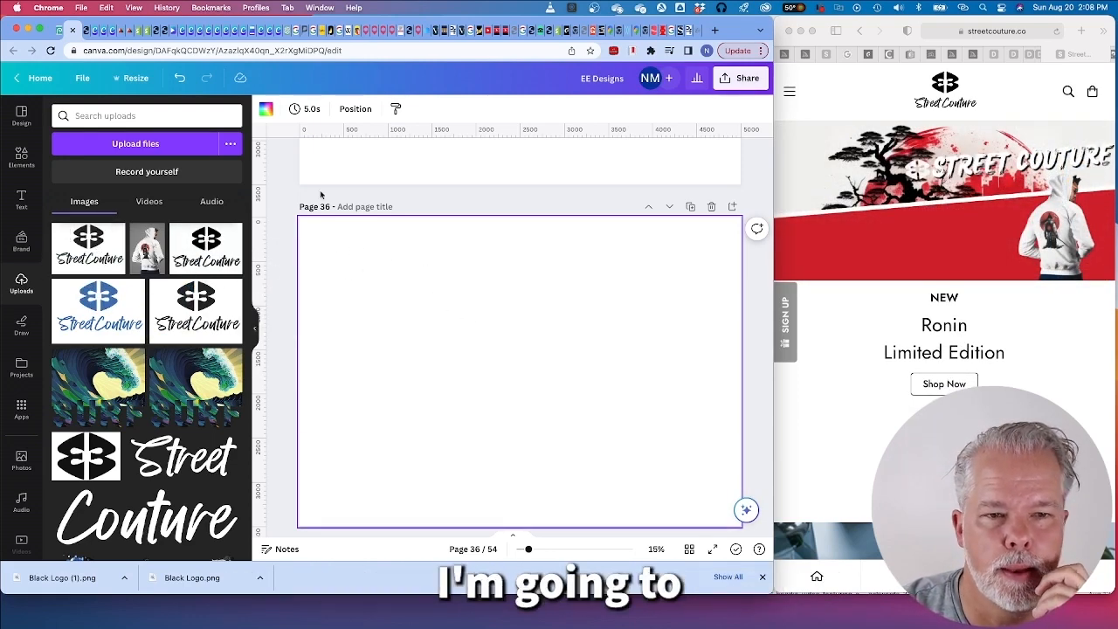
pyautogui.click(265, 110)
pyautogui.click(99, 179)
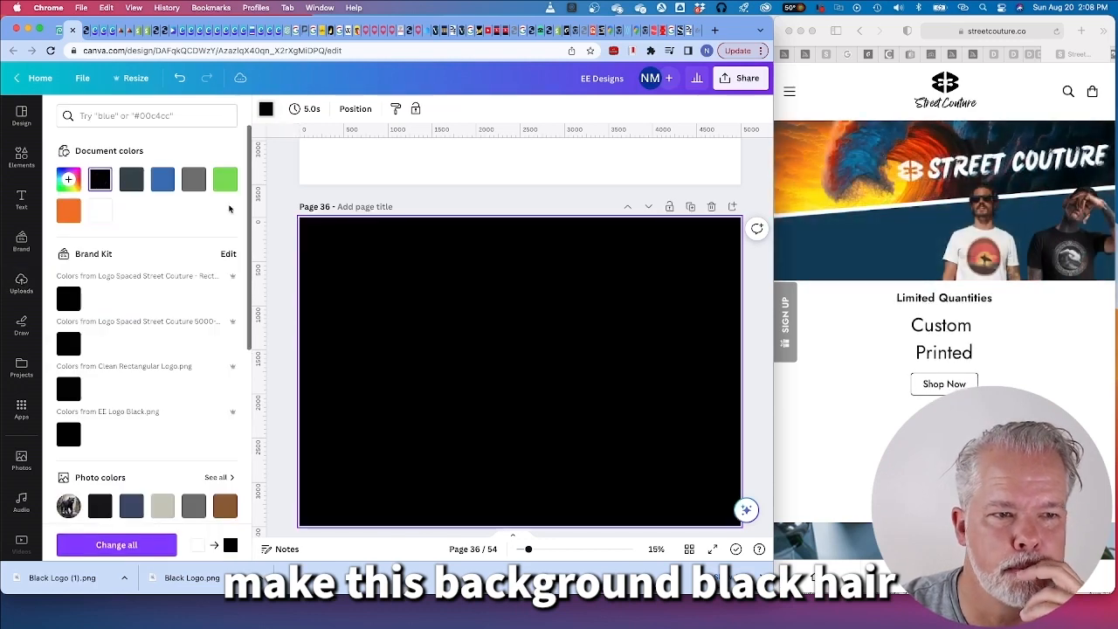
# Step: Place the uploaded cut-out Street Couture logo on page 36, enlarge it slightly and shift it down on the page
pyautogui.click(278, 200)
pyautogui.moveTo(76, 250); pyautogui.dragTo(381, 279)
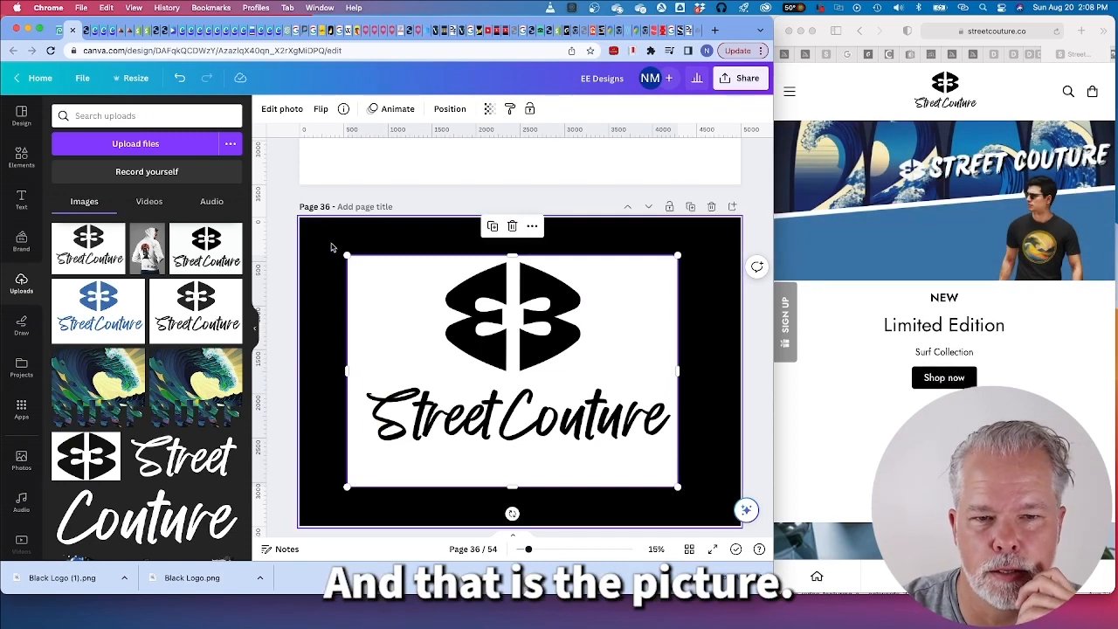
pyautogui.moveTo(347, 256); pyautogui.dragTo(323, 244)
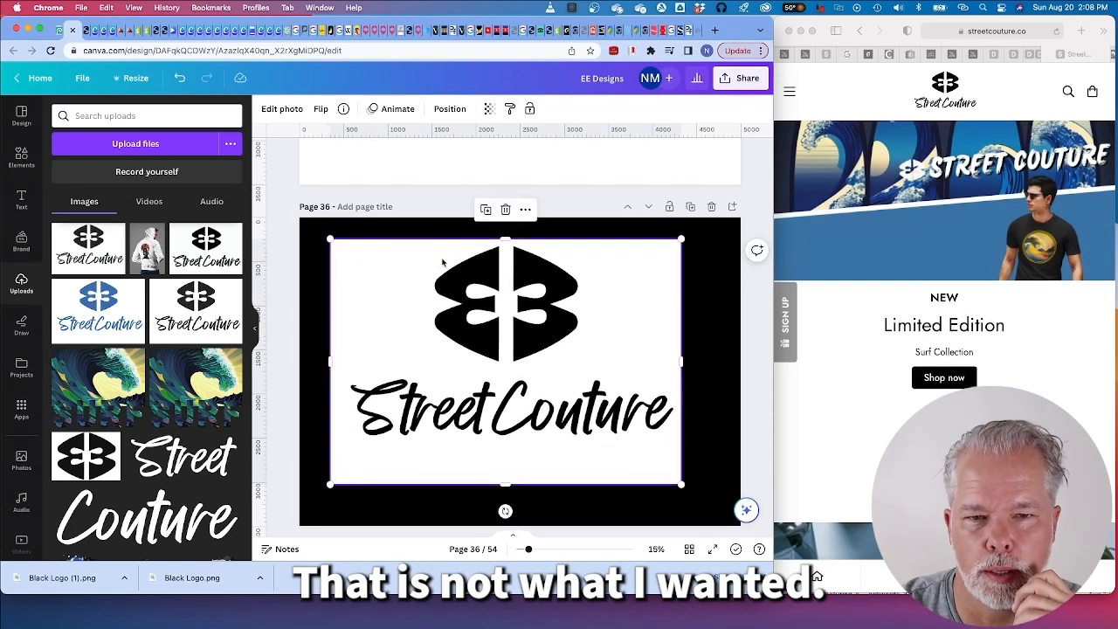
pyautogui.moveTo(443, 260); pyautogui.dragTo(447, 287)
# Step: Change the page 36 background from black to blue and reposition the logo in the page's lower-right area
pyautogui.click(334, 240)
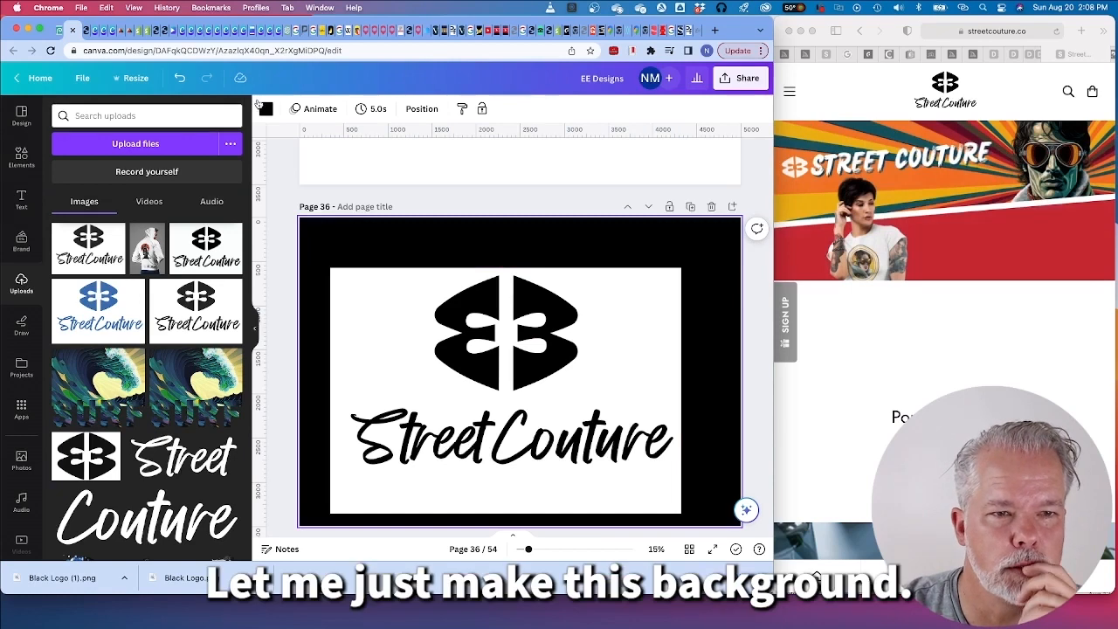
pyautogui.click(266, 108)
pyautogui.click(163, 179)
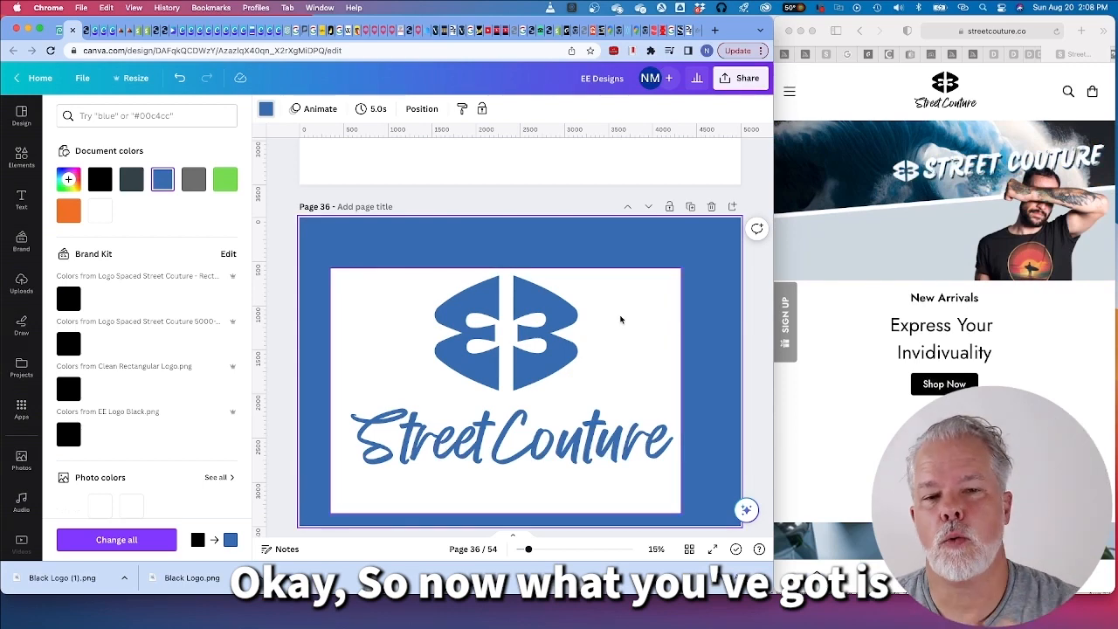
pyautogui.moveTo(603, 347); pyautogui.dragTo(637, 314)
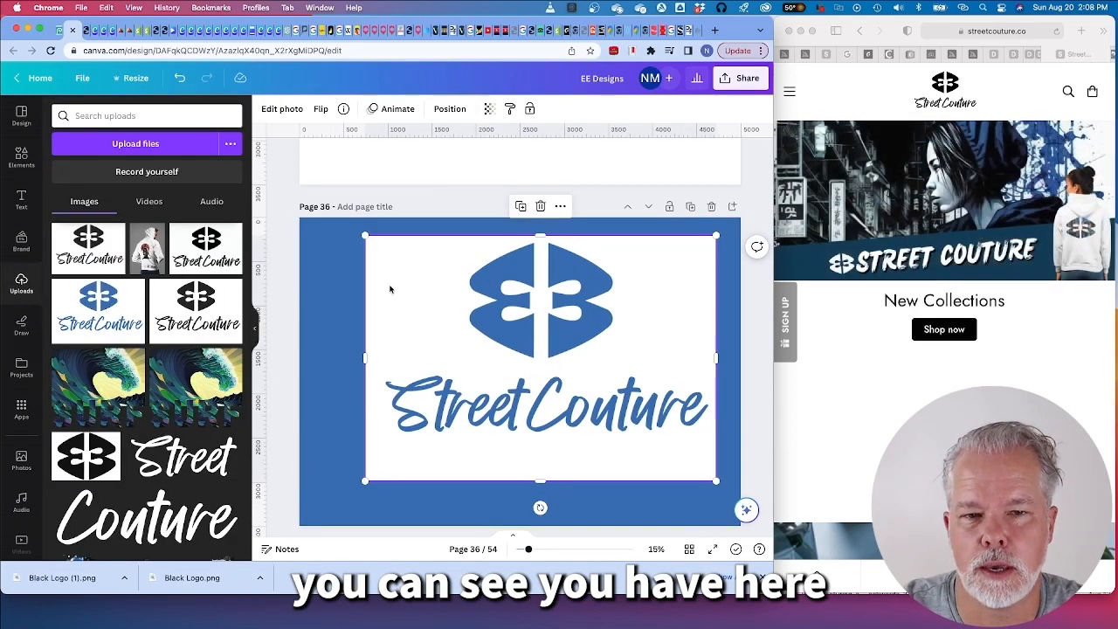
pyautogui.moveTo(400, 313); pyautogui.dragTo(415, 345)
# Step: Place the blue panther street picture from the uploads on page 36 and enlarge it to cover the whole page
pyautogui.scroll(-15, 140, 398)
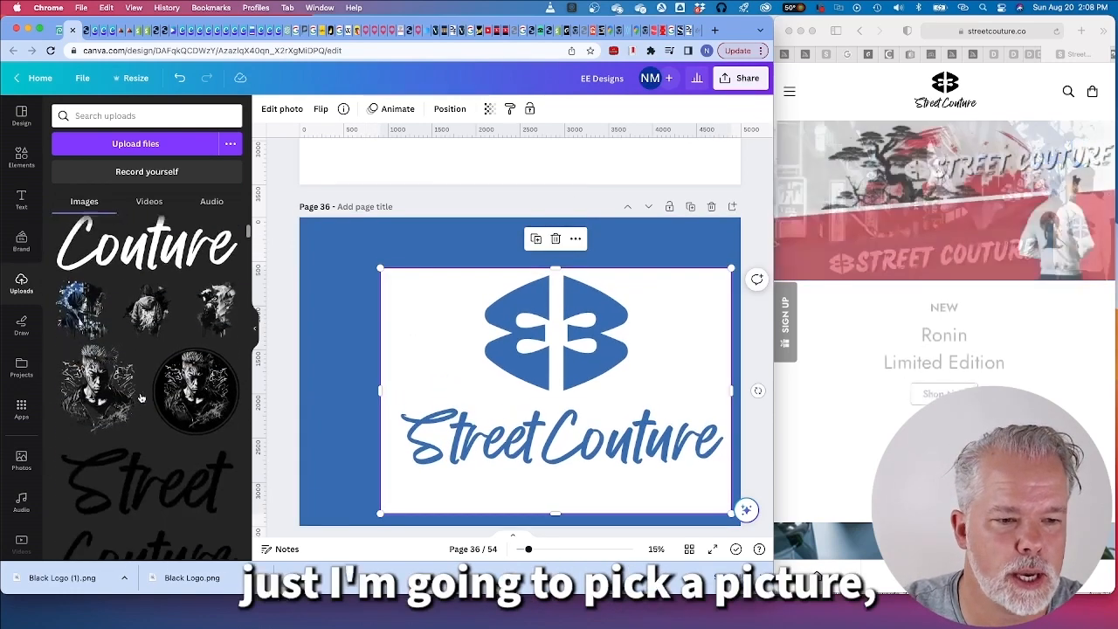
pyautogui.scroll(-15, 140, 398)
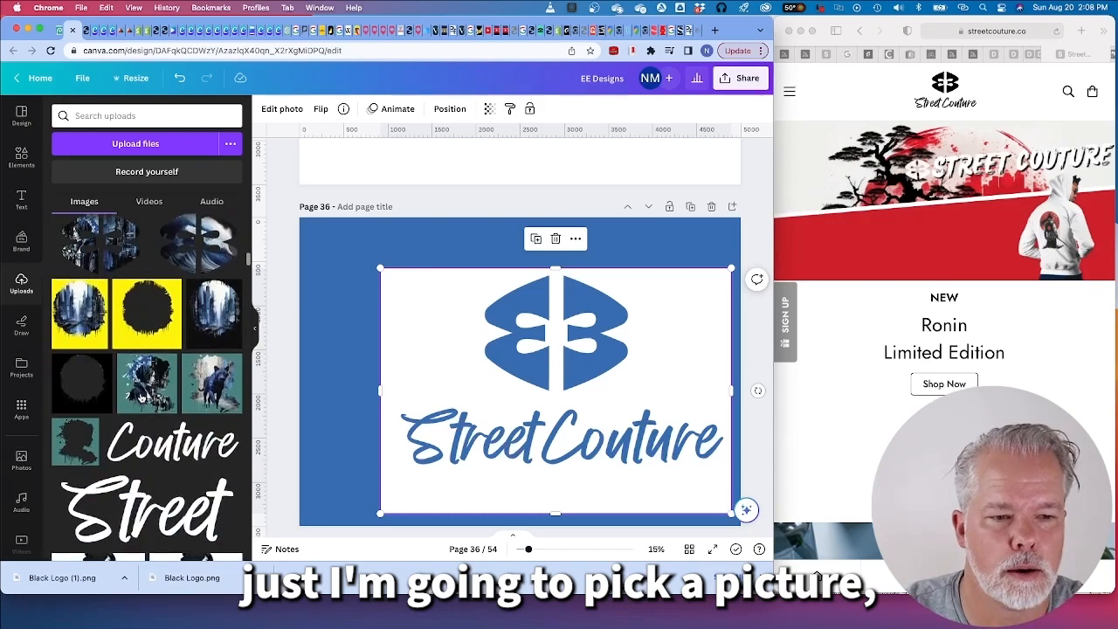
pyautogui.scroll(-15, 140, 397)
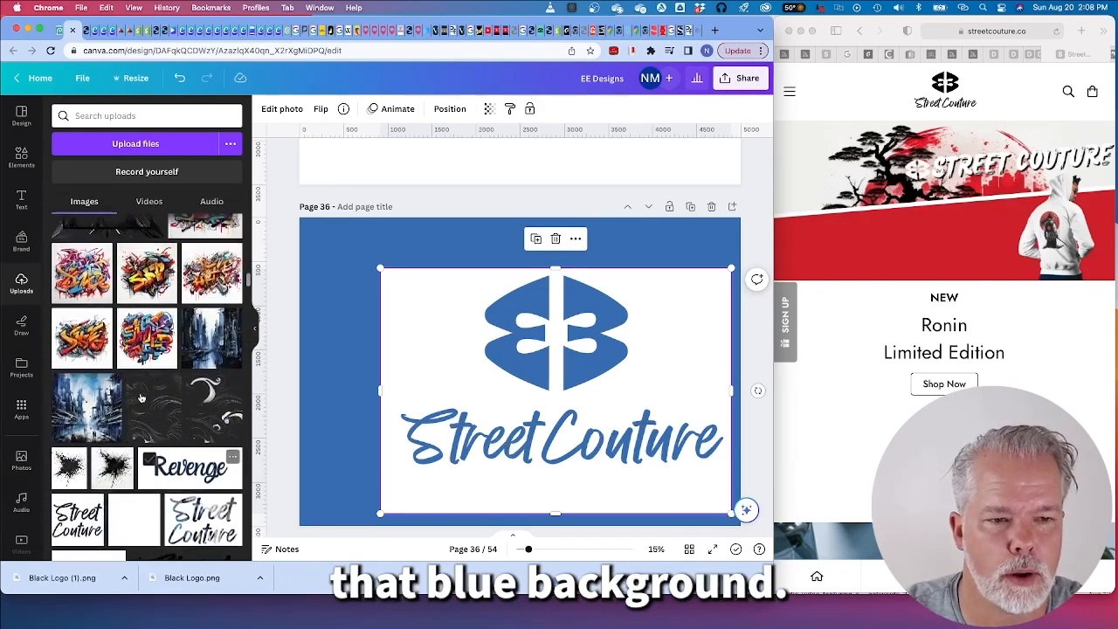
pyautogui.scroll(-3, 140, 397)
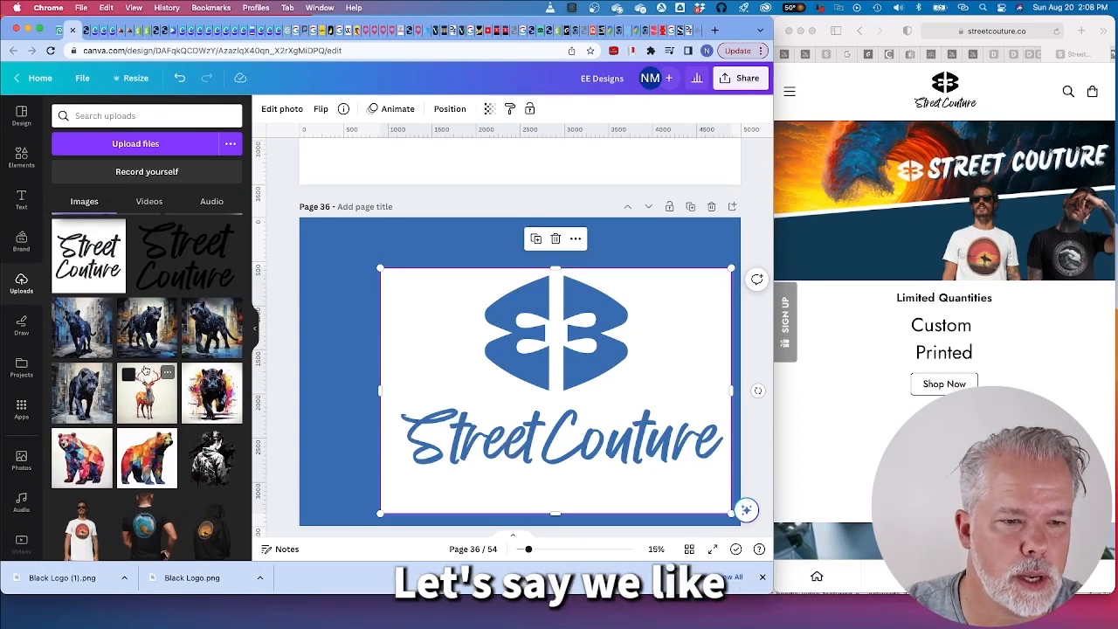
pyautogui.scroll(-1, 145, 358)
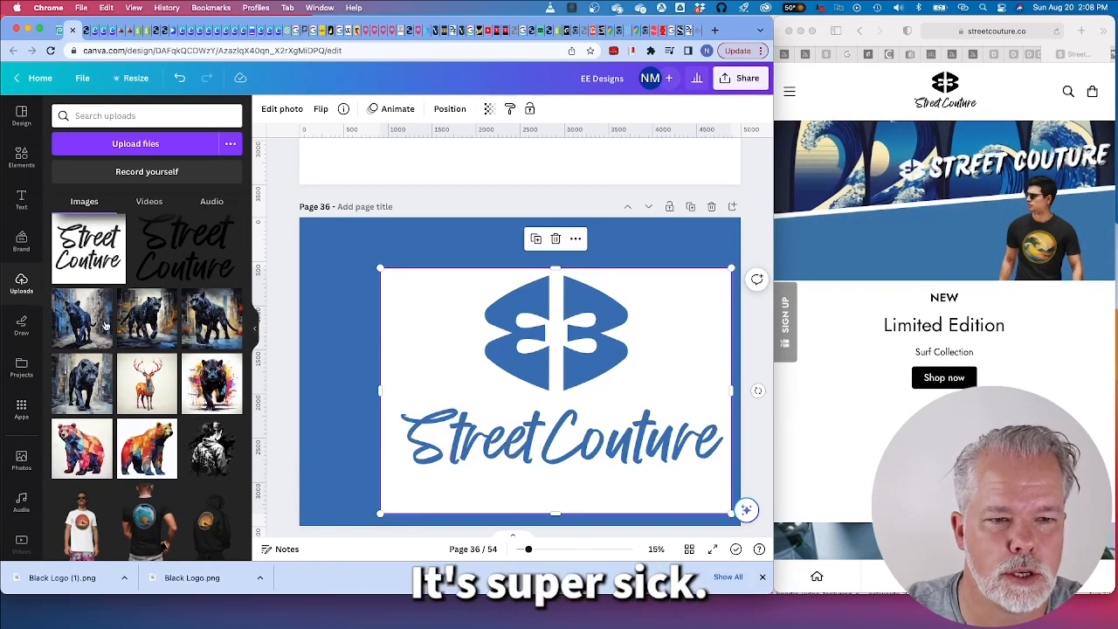
pyautogui.moveTo(85, 321); pyautogui.dragTo(363, 287)
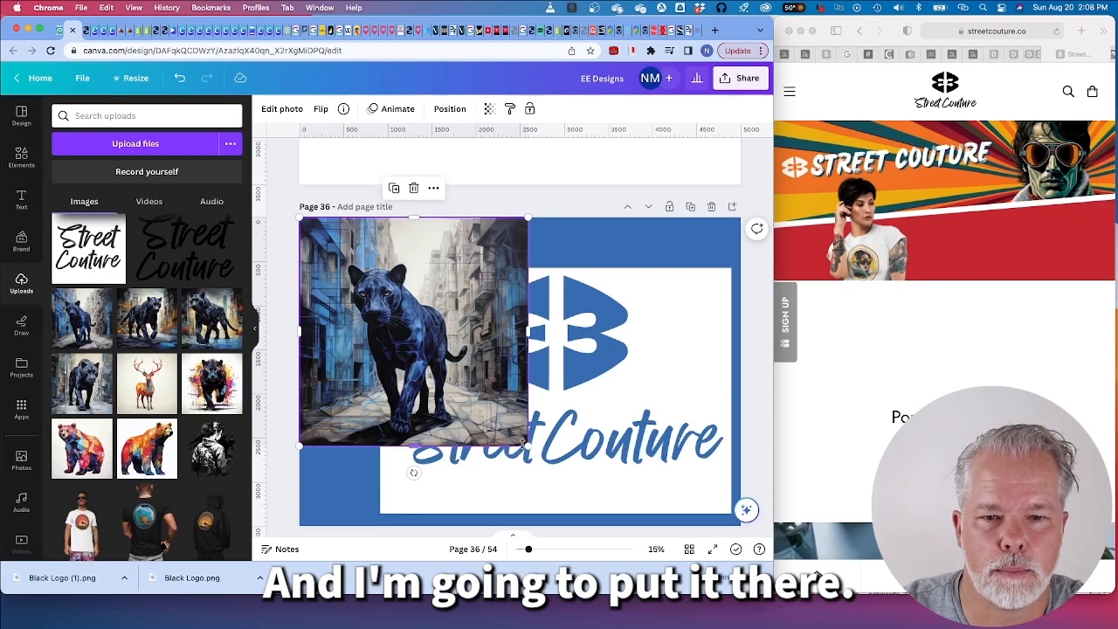
pyautogui.moveTo(522, 443); pyautogui.dragTo(741, 529)
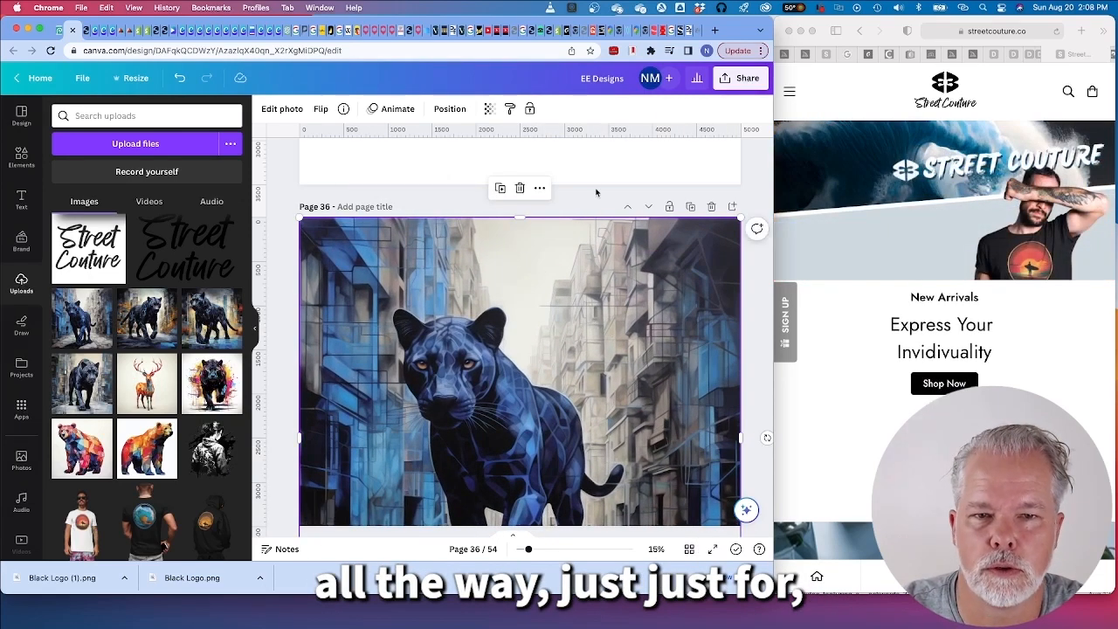
# Step: Send the panther picture one layer backward so that it sits behind the logo cut-out
pyautogui.click(597, 193)
pyautogui.click(575, 301)
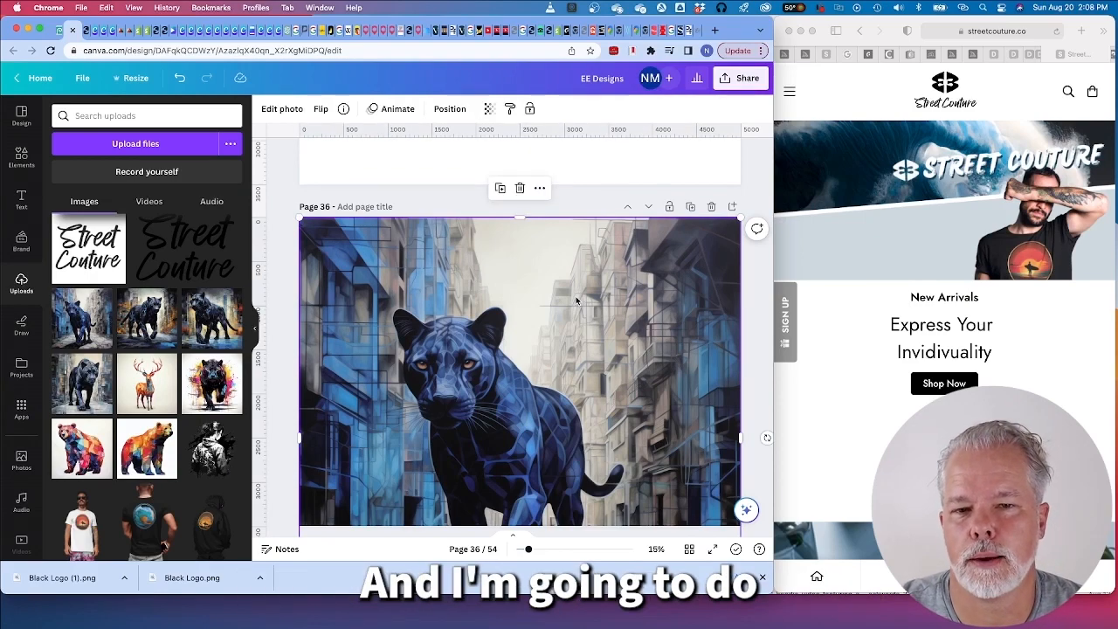
pyautogui.click(537, 189)
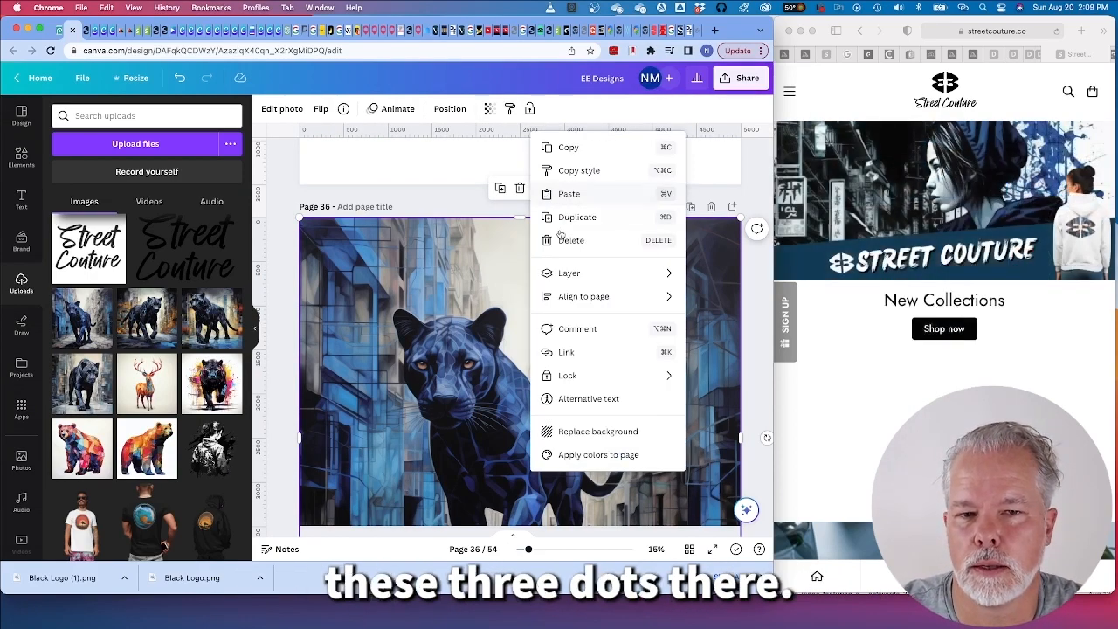
pyautogui.moveTo(587, 276)
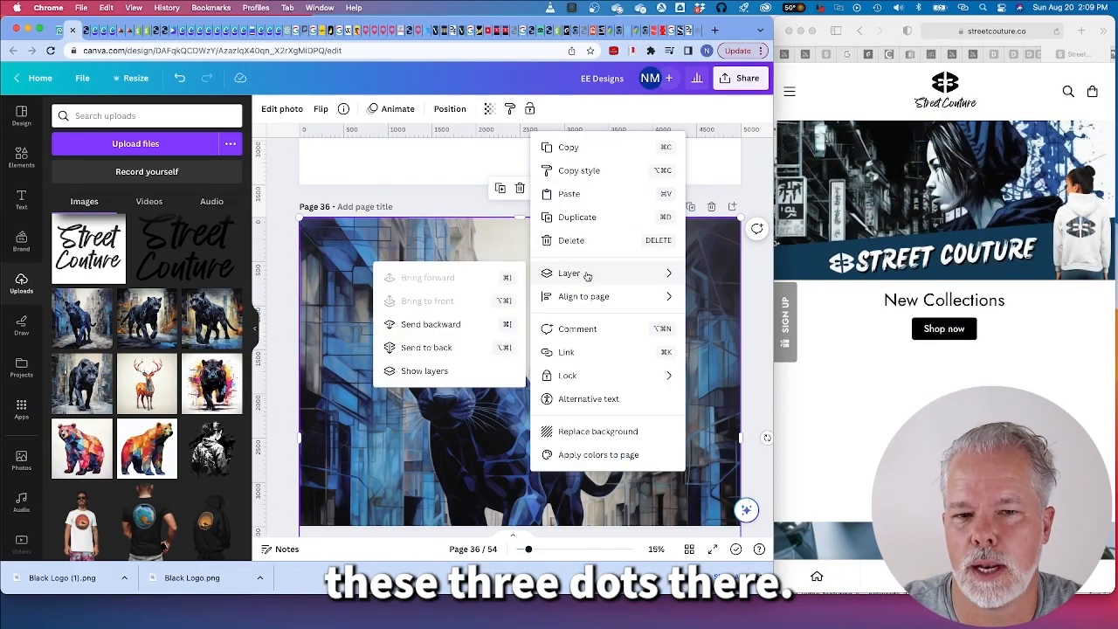
pyautogui.click(449, 325)
# Step: Align the logo cut-out with the page's upper-left corner and enlarge it to the full 5,000 × 3,500 page
pyautogui.moveTo(424, 327); pyautogui.dragTo(347, 277)
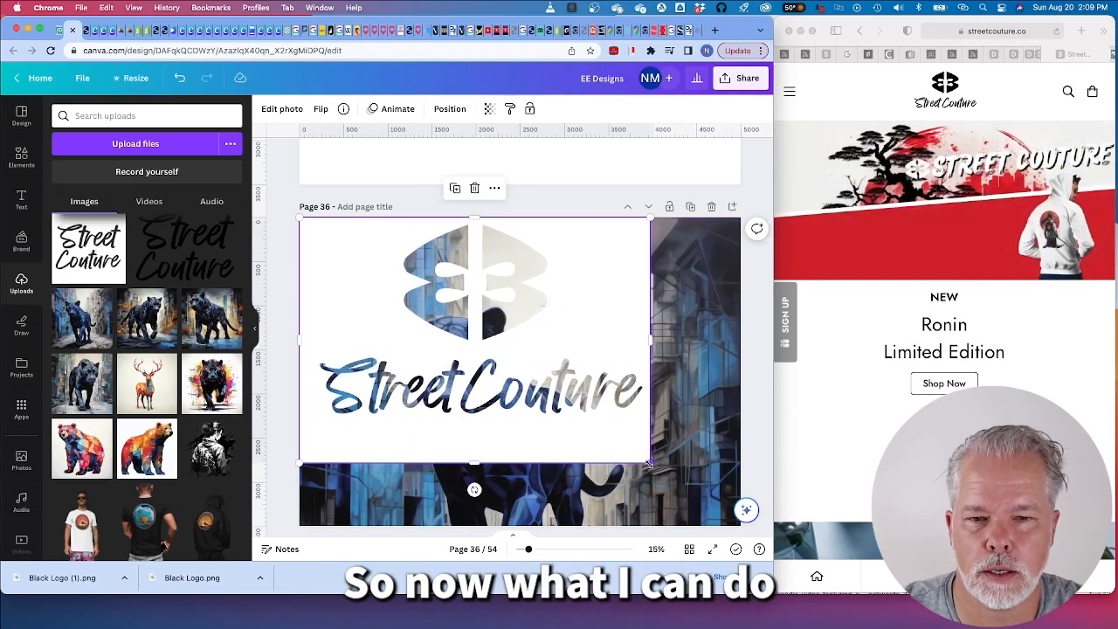
pyautogui.moveTo(648, 463); pyautogui.dragTo(739, 525)
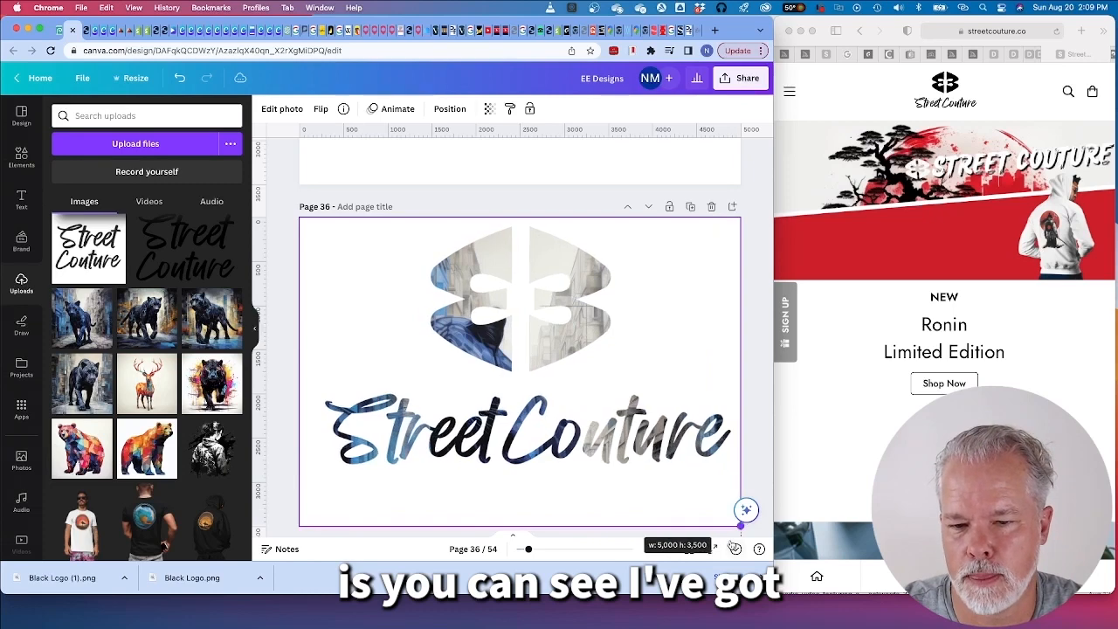
pyautogui.click(281, 201)
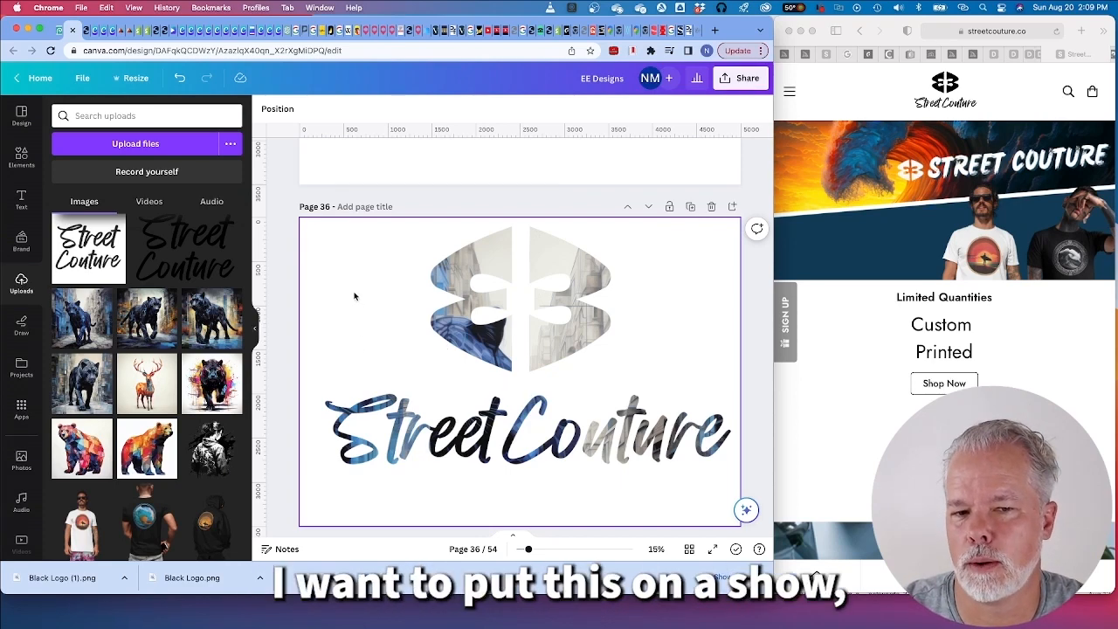
# Step: Shrink the logo toward the page's lower-right corner and move the panther picture up to uncover the animal's face
pyautogui.click(305, 220)
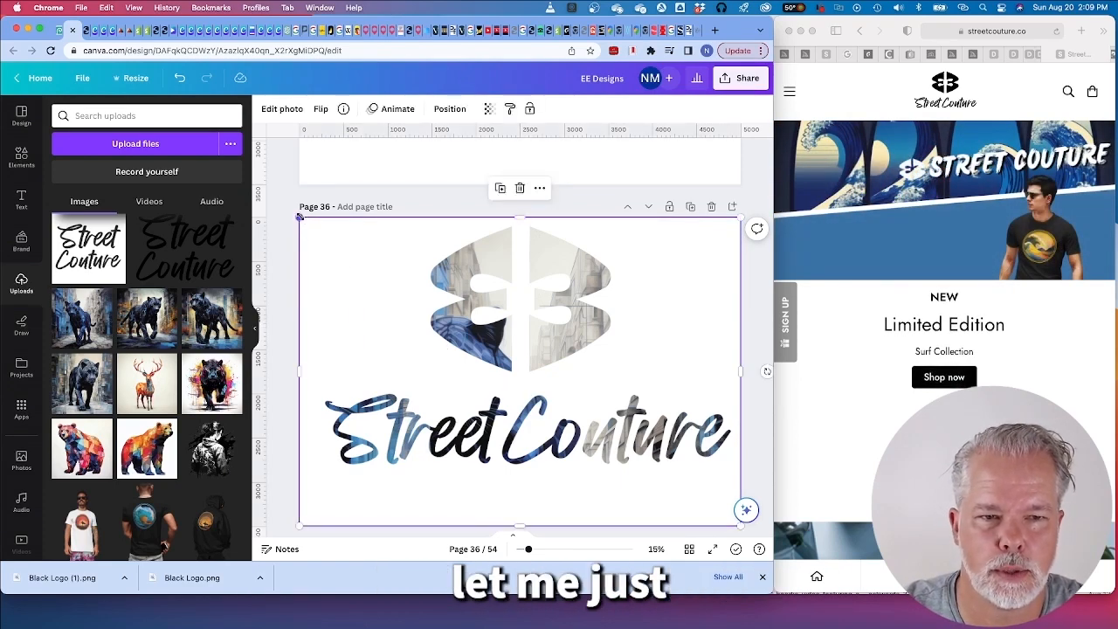
pyautogui.moveTo(305, 219); pyautogui.dragTo(465, 333)
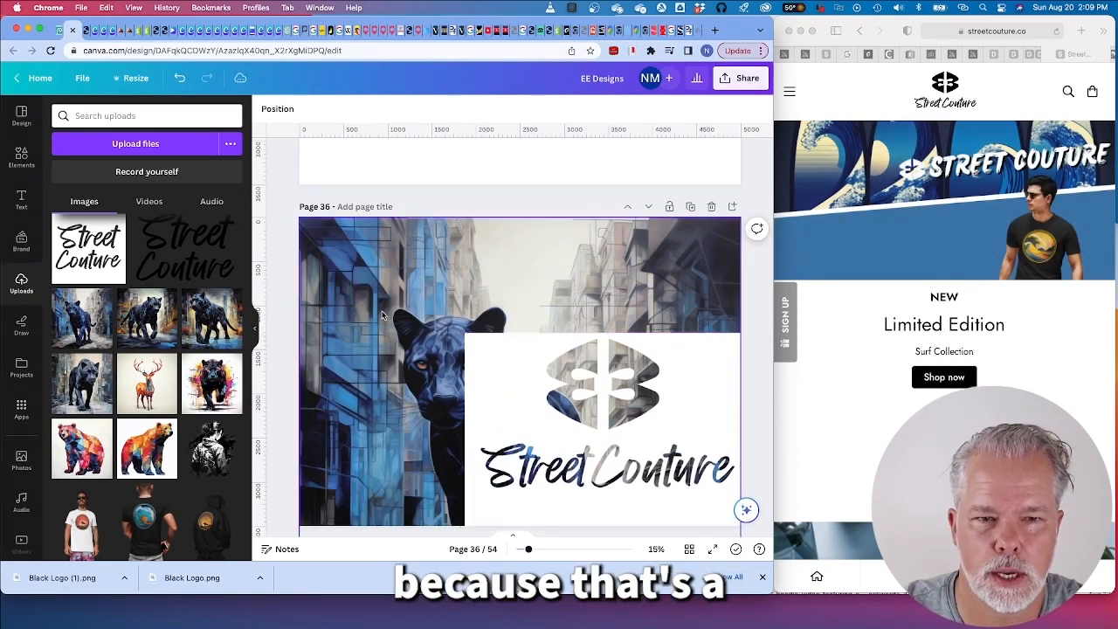
pyautogui.click(335, 254)
pyautogui.moveTo(374, 318); pyautogui.dragTo(377, 250)
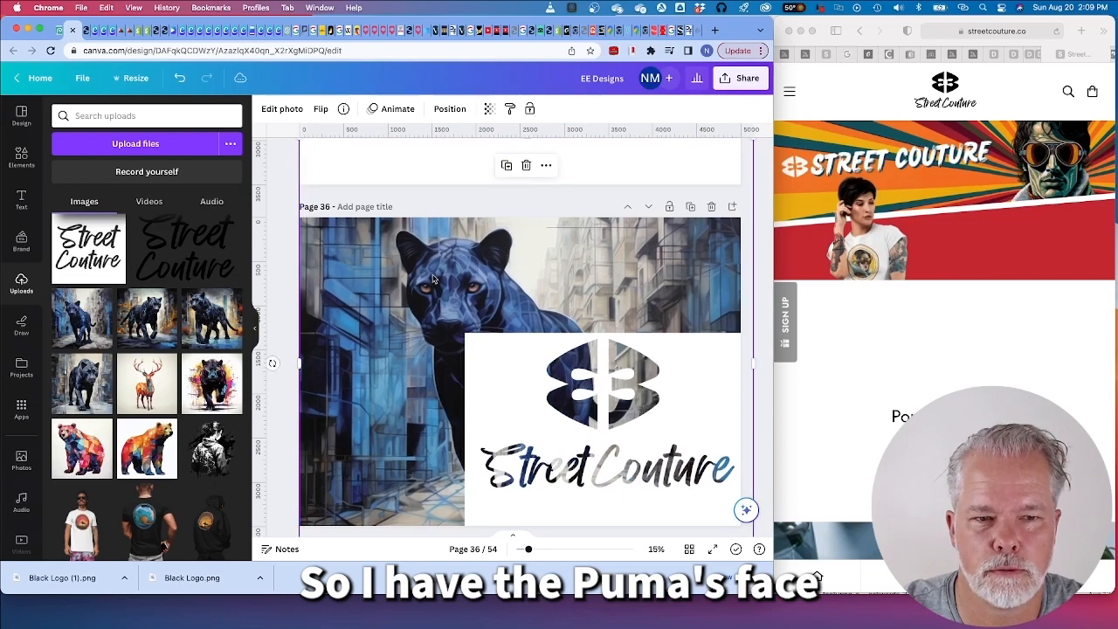
# Step: Move the logo over the panther's face in the page's upper-left corner and scale it back up to full page size
pyautogui.click(525, 366)
pyautogui.moveTo(525, 366); pyautogui.dragTo(376, 267)
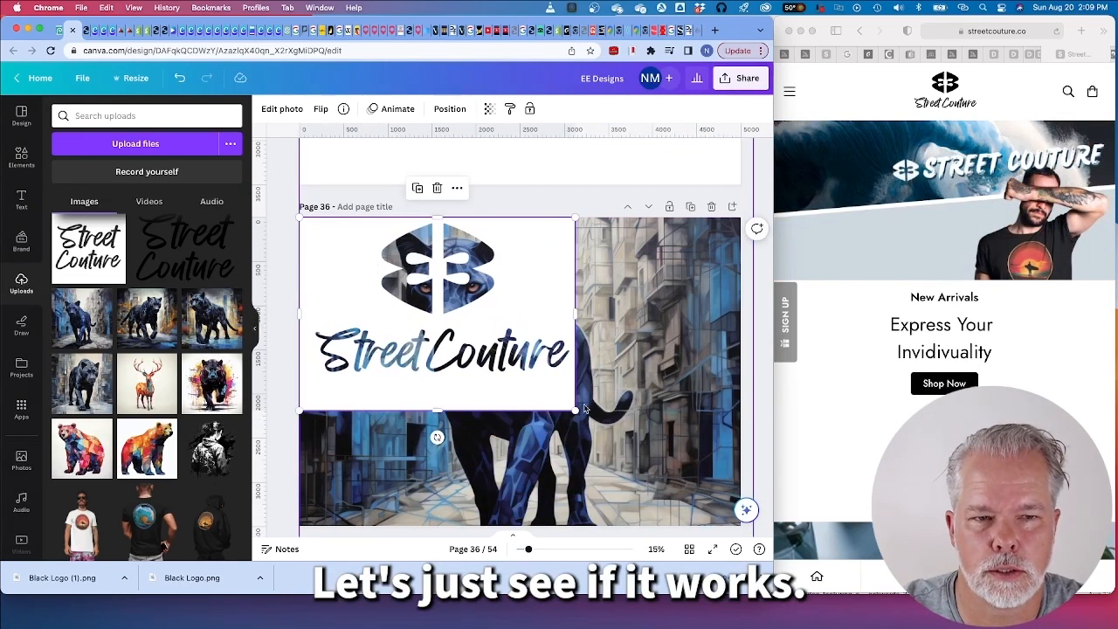
pyautogui.moveTo(575, 408); pyautogui.dragTo(739, 524)
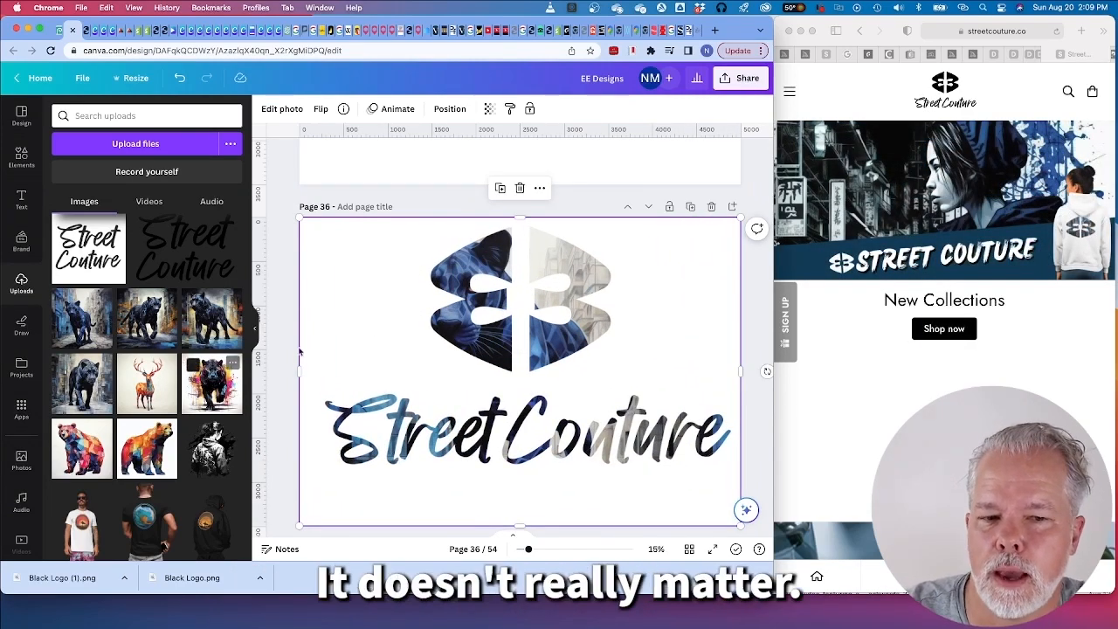
# Step: Shrink the logo slightly toward the page's lower-right corner and delete the panther picture behind it
pyautogui.moveTo(301, 219); pyautogui.dragTo(388, 252)
pyautogui.click(388, 251)
pyautogui.scroll(-10, 162, 307)
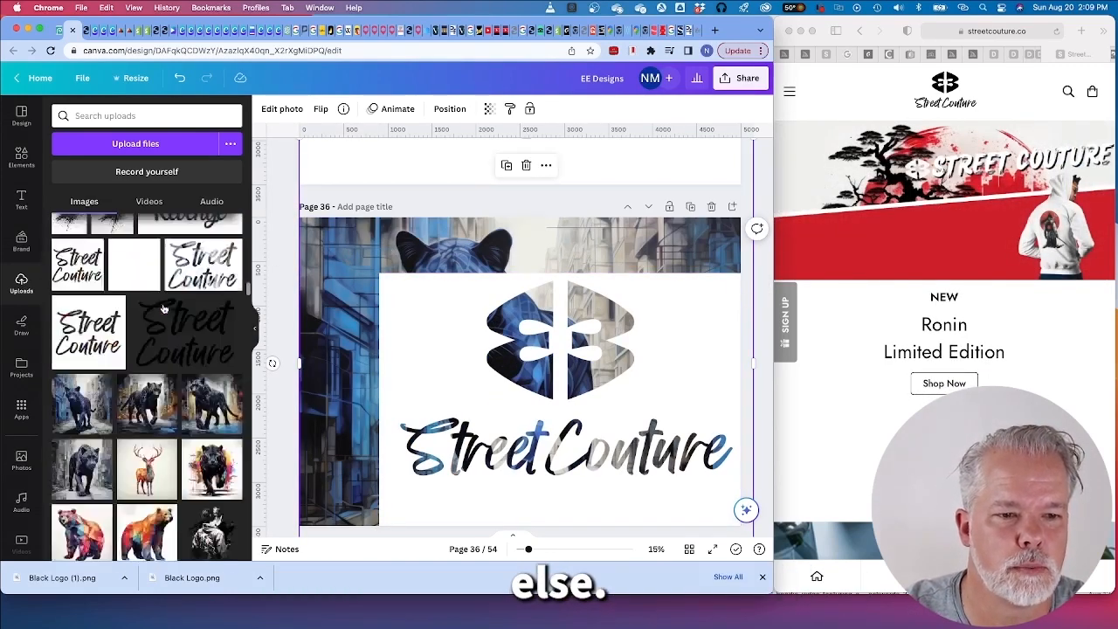
pyautogui.scroll(8, 162, 307)
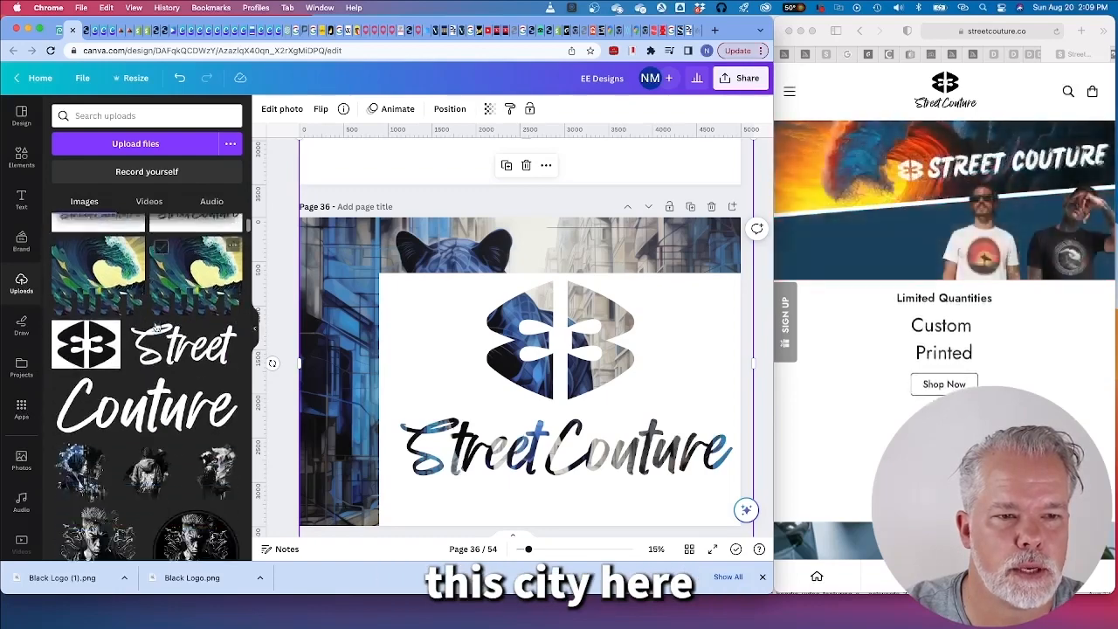
pyautogui.scroll(-10, 155, 327)
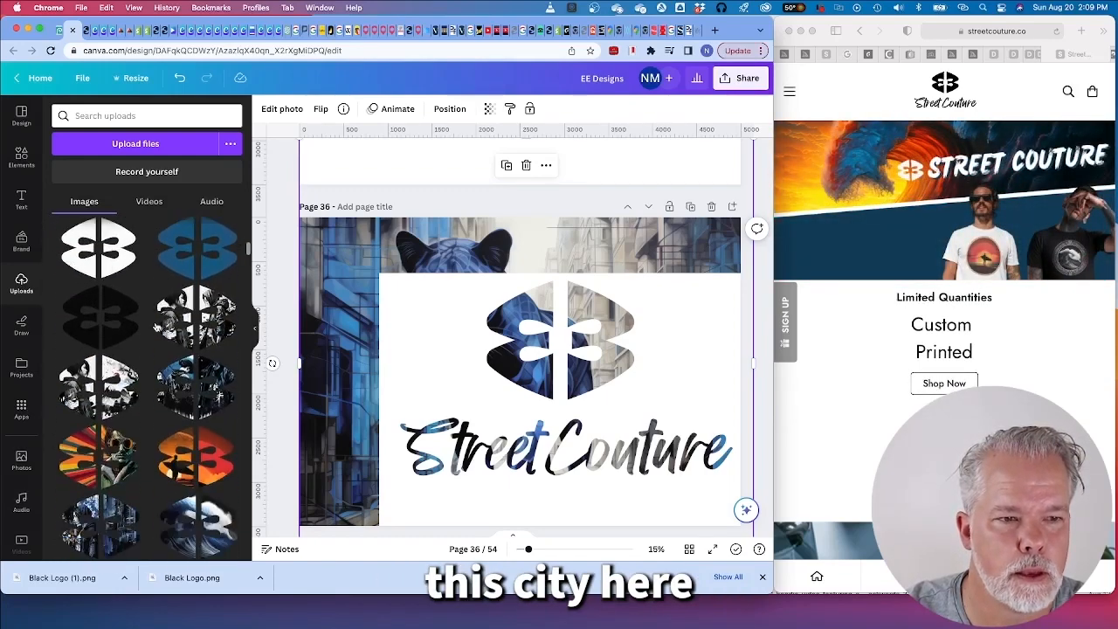
pyautogui.scroll(-10, 156, 327)
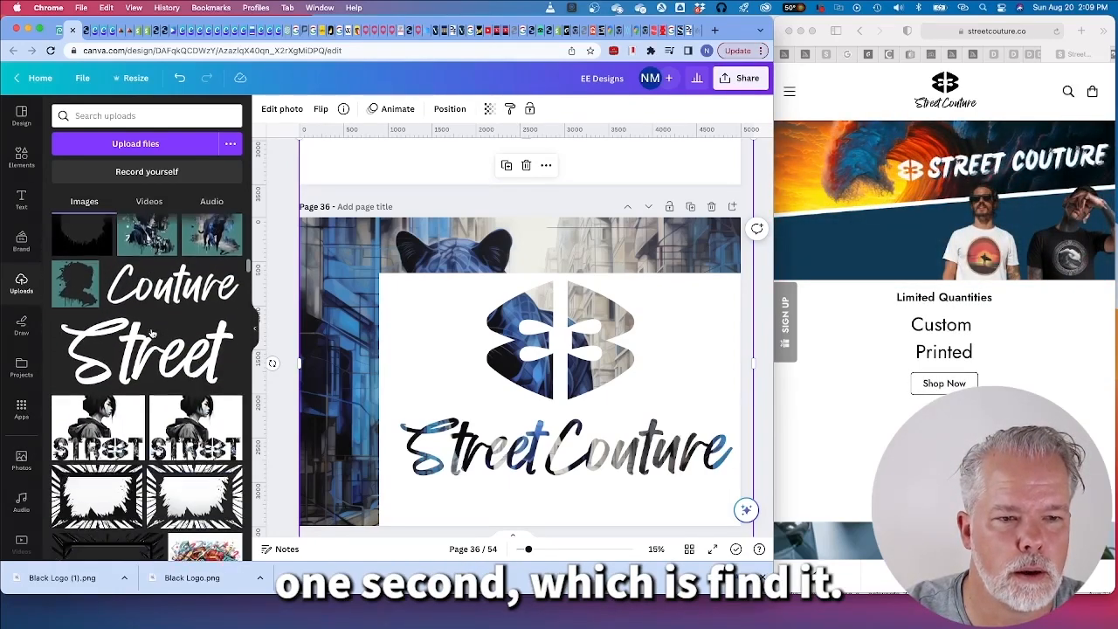
pyautogui.scroll(-4, 153, 332)
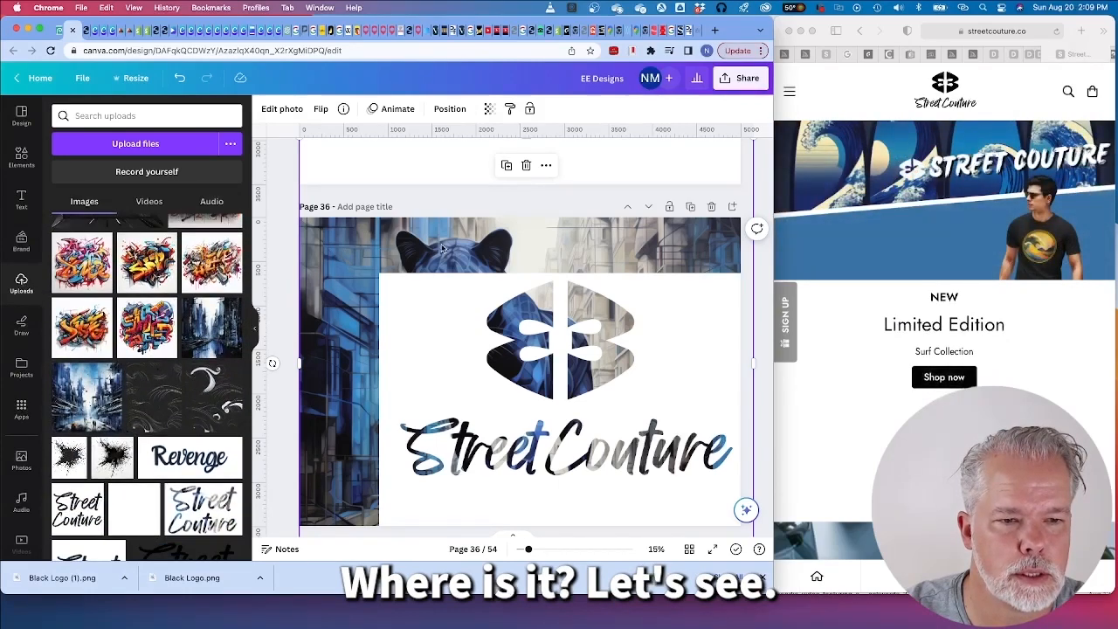
pyautogui.press('Delete')
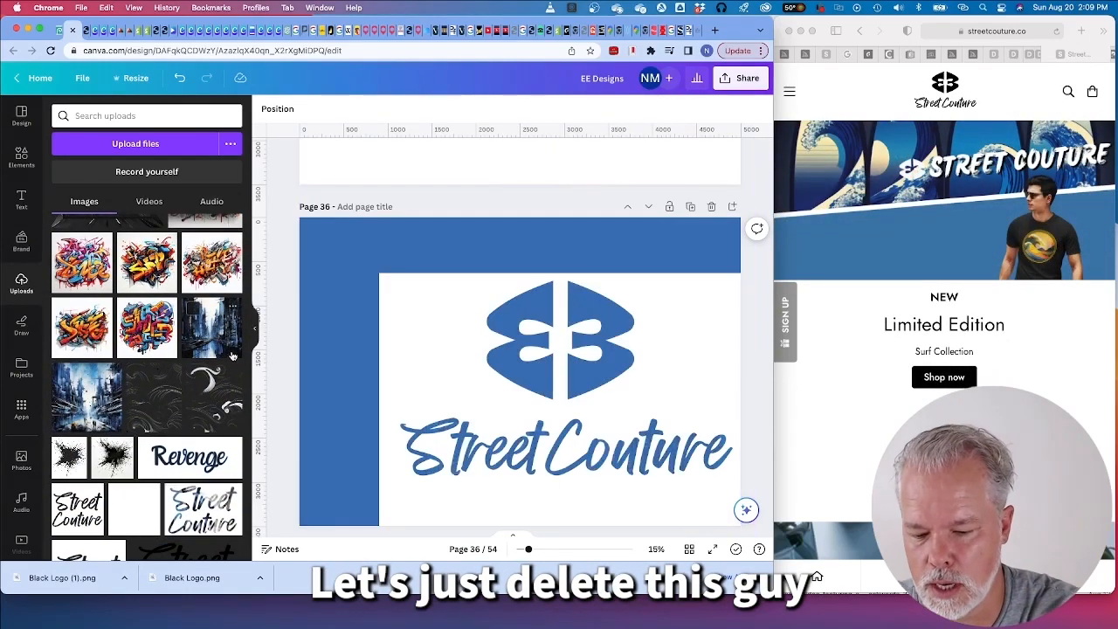
# Step: Place the dark blue city picture from the uploads on page 36 and enlarge it to cover nearly the whole page
pyautogui.click(353, 271)
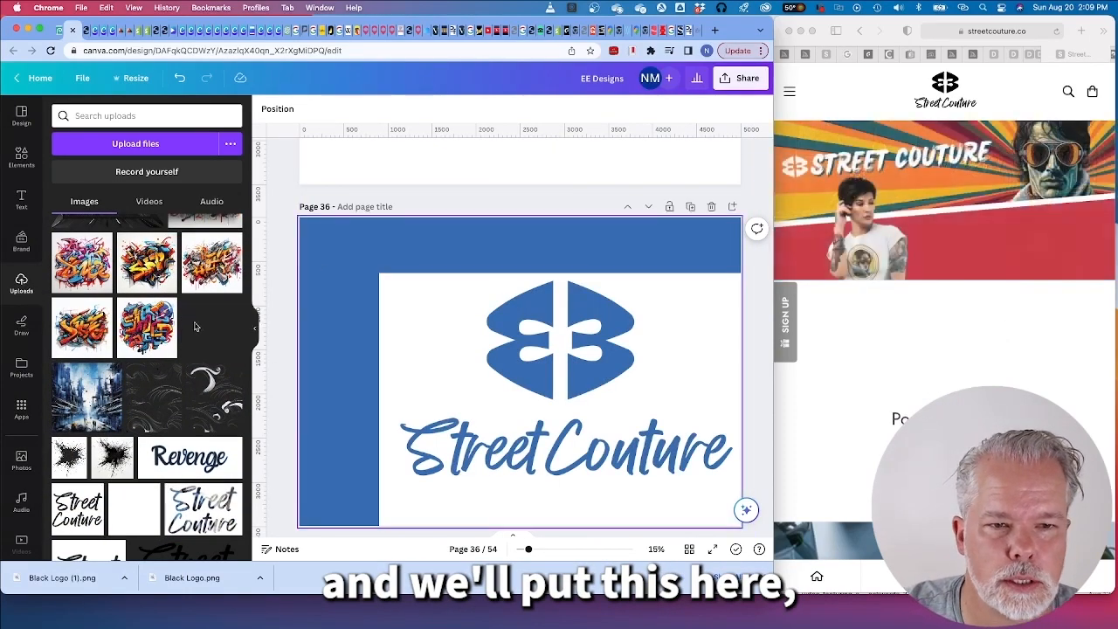
pyautogui.moveTo(204, 326); pyautogui.dragTo(325, 251)
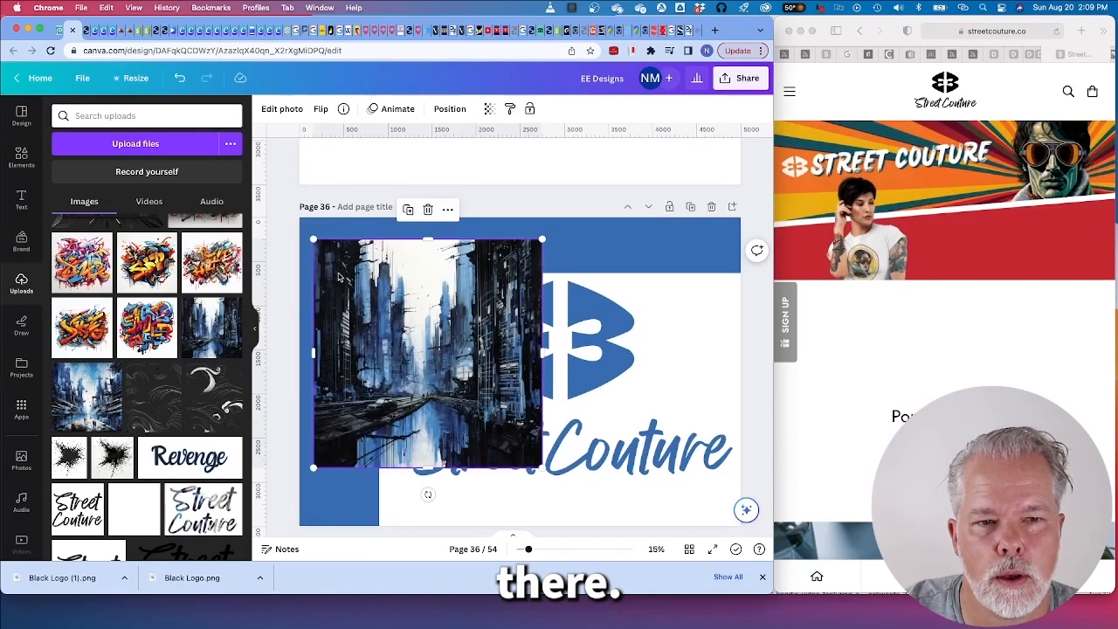
pyautogui.moveTo(527, 445); pyautogui.dragTo(808, 583)
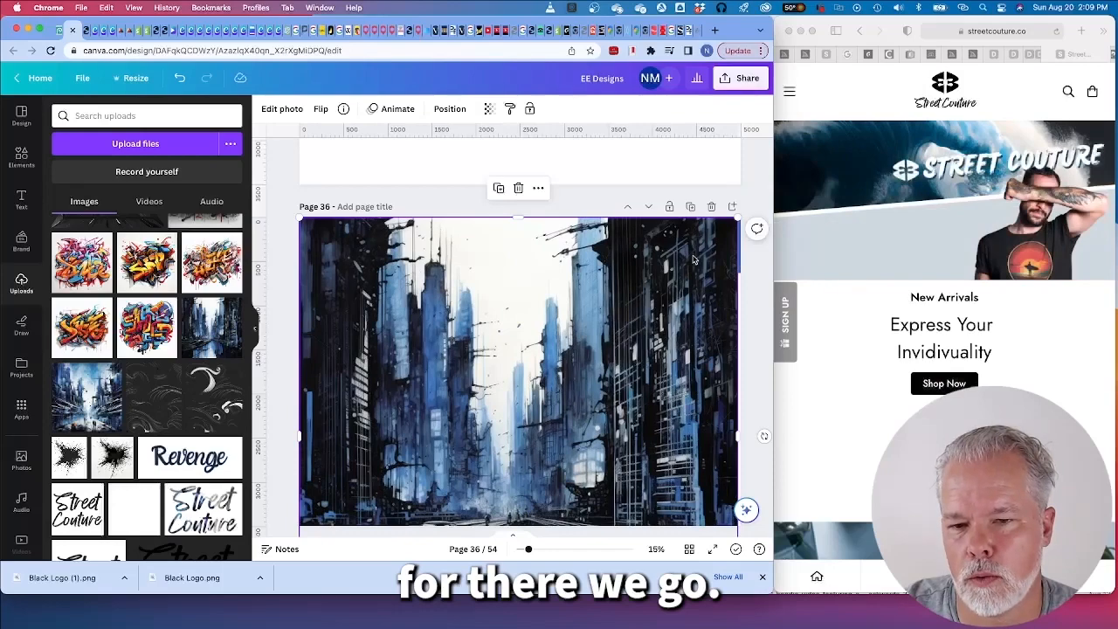
# Step: Send the city picture one layer backward, behind the logo cut-out
pyautogui.click(538, 187)
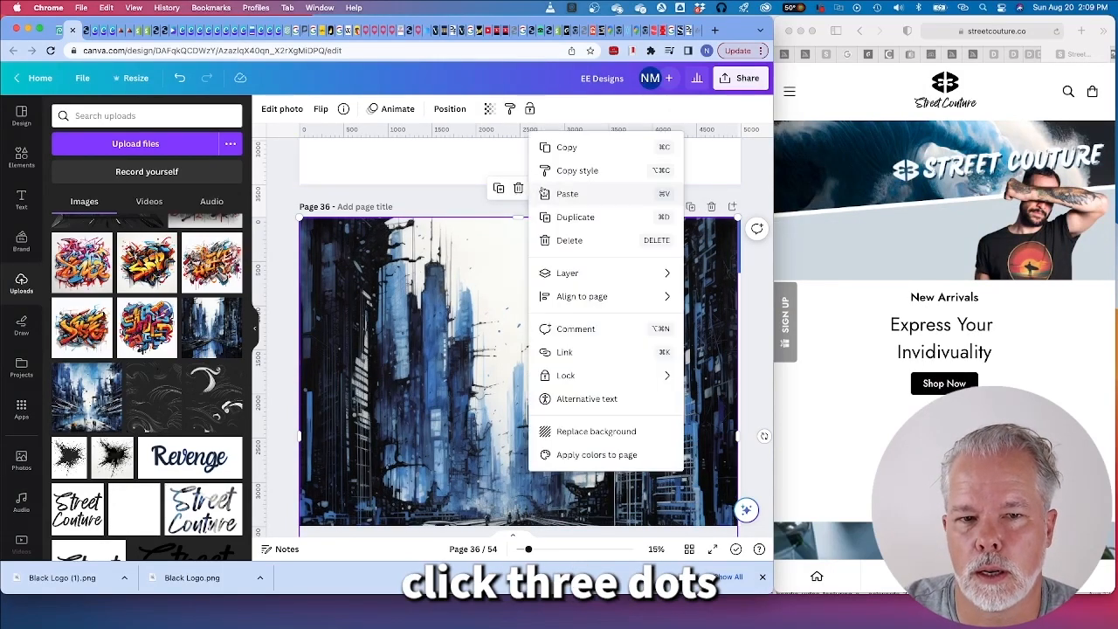
pyautogui.moveTo(568, 274)
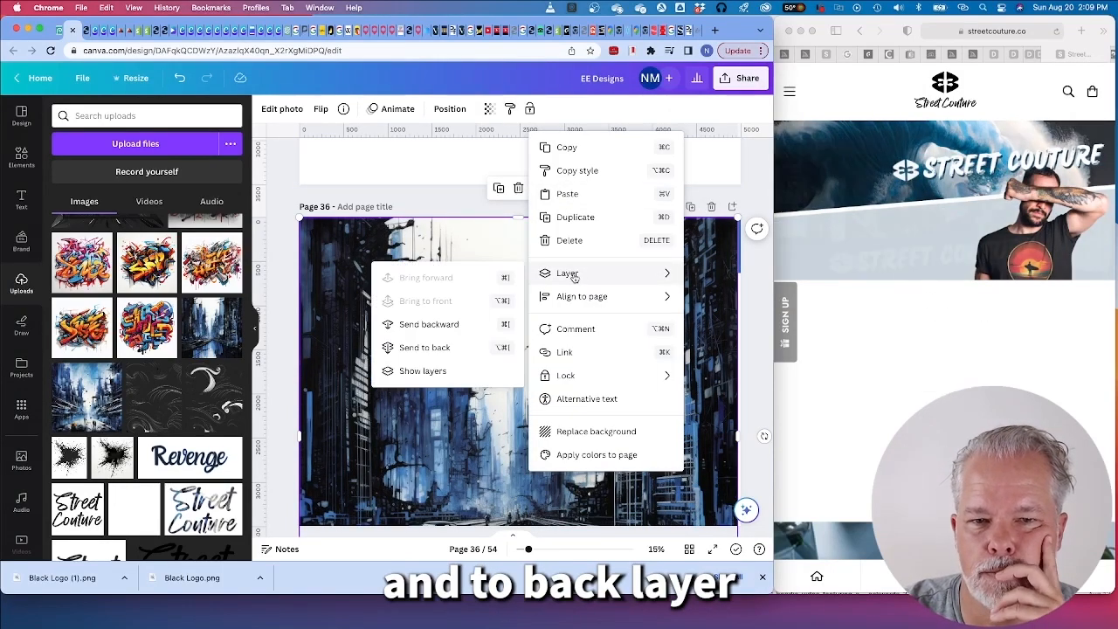
pyautogui.click(439, 328)
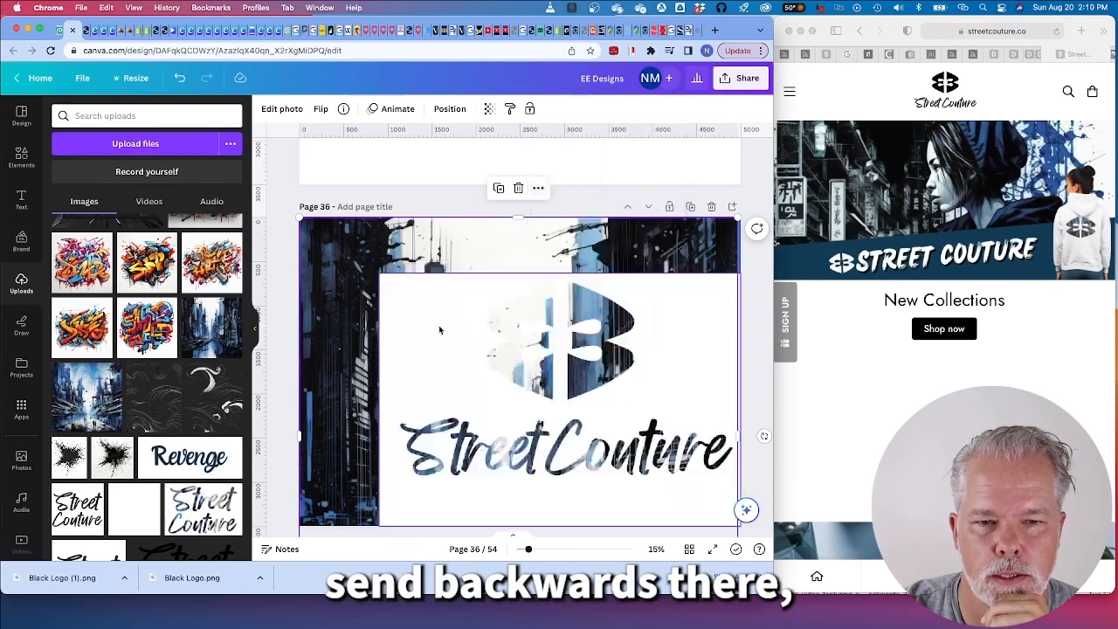
# Step: Move the logo cut-out to the page's upper-left corner and enlarge it to cover the whole page over the city picture
pyautogui.moveTo(425, 335); pyautogui.dragTo(372, 283)
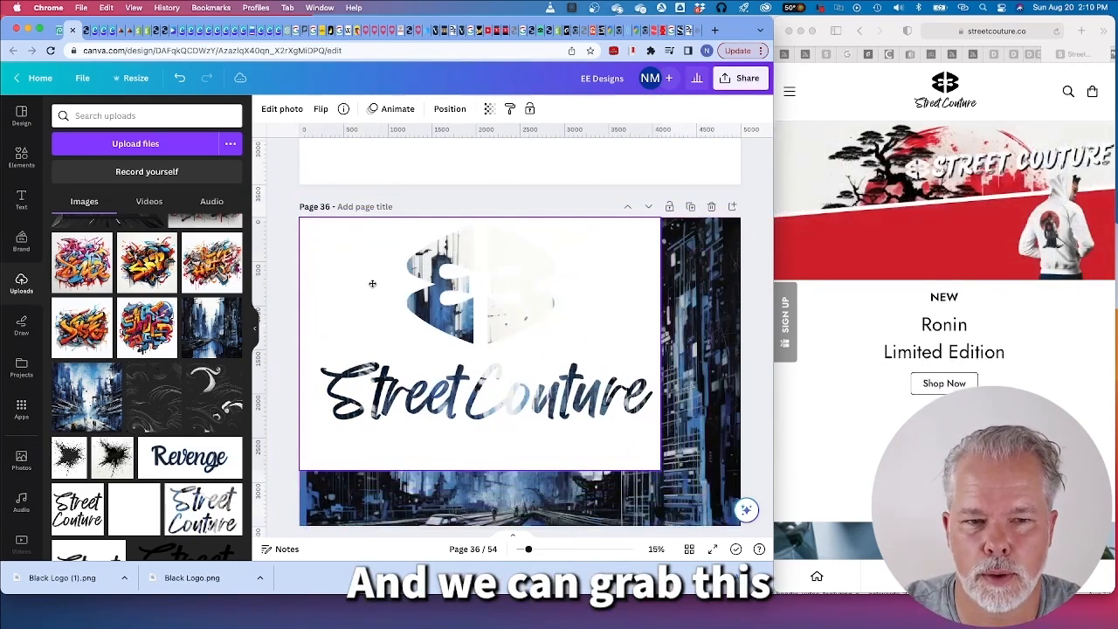
pyautogui.moveTo(661, 470); pyautogui.dragTo(738, 526)
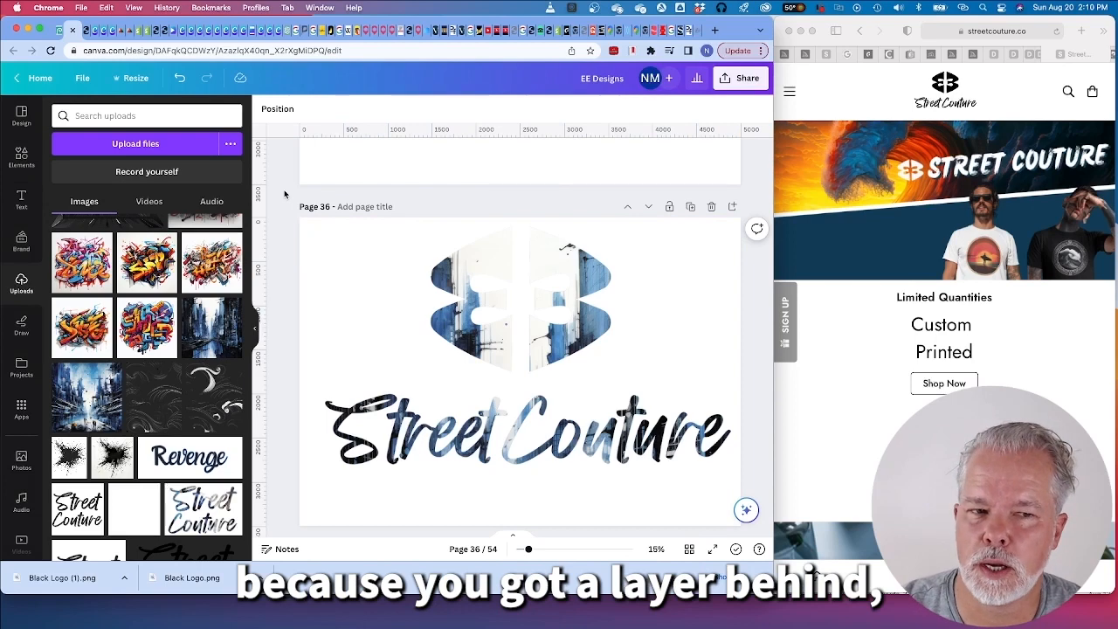
pyautogui.click(382, 290)
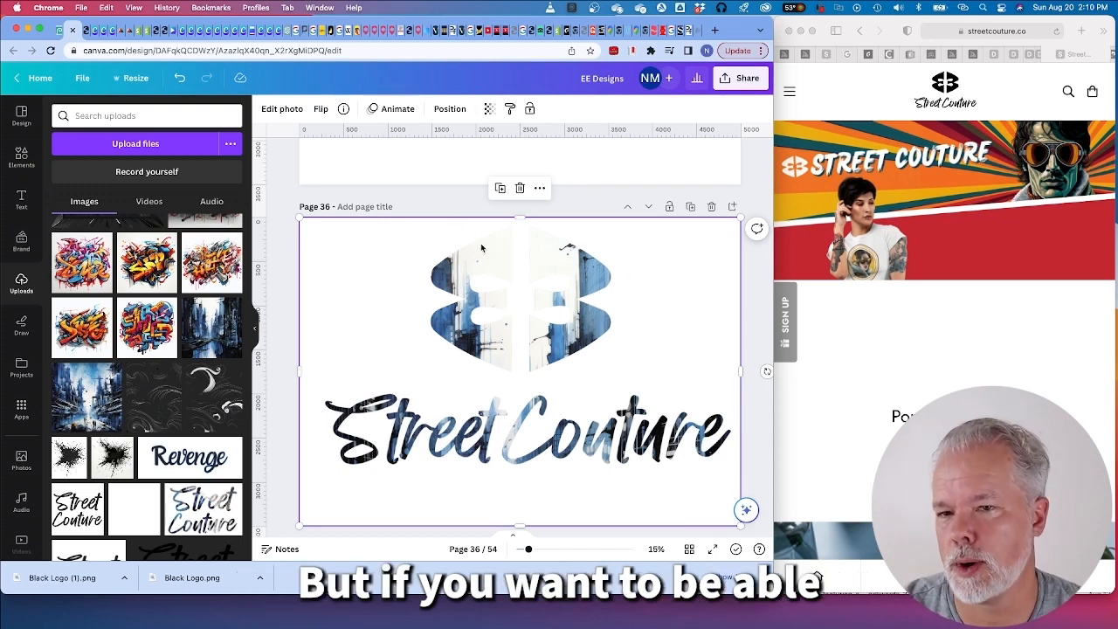
# Step: Download only page 36 of the design as a PNG without a transparent background
pyautogui.click(747, 80)
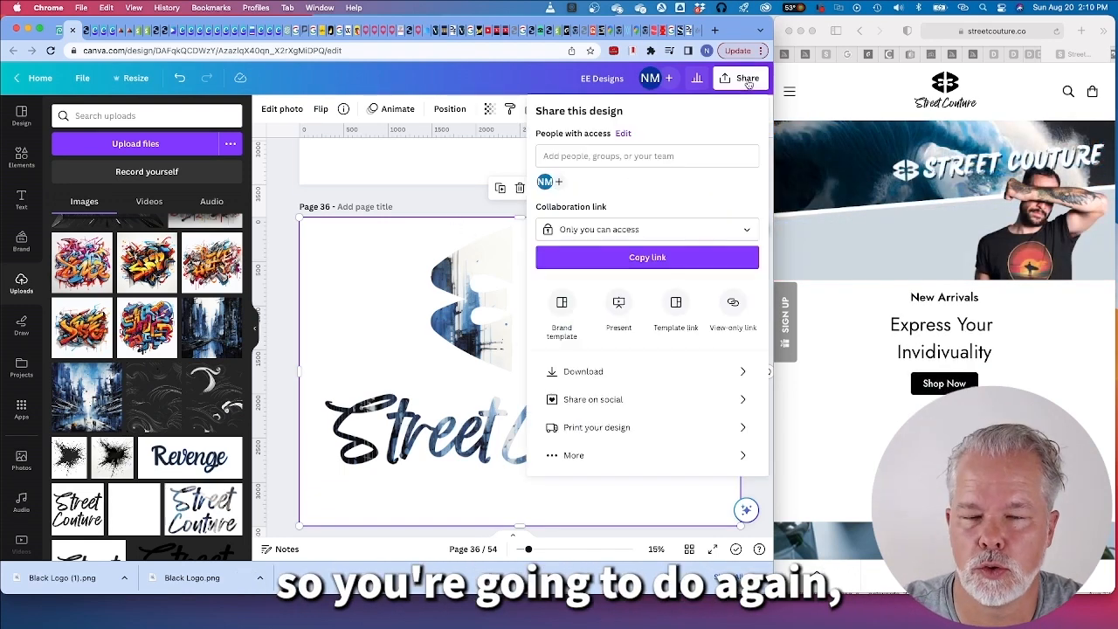
pyautogui.click(577, 375)
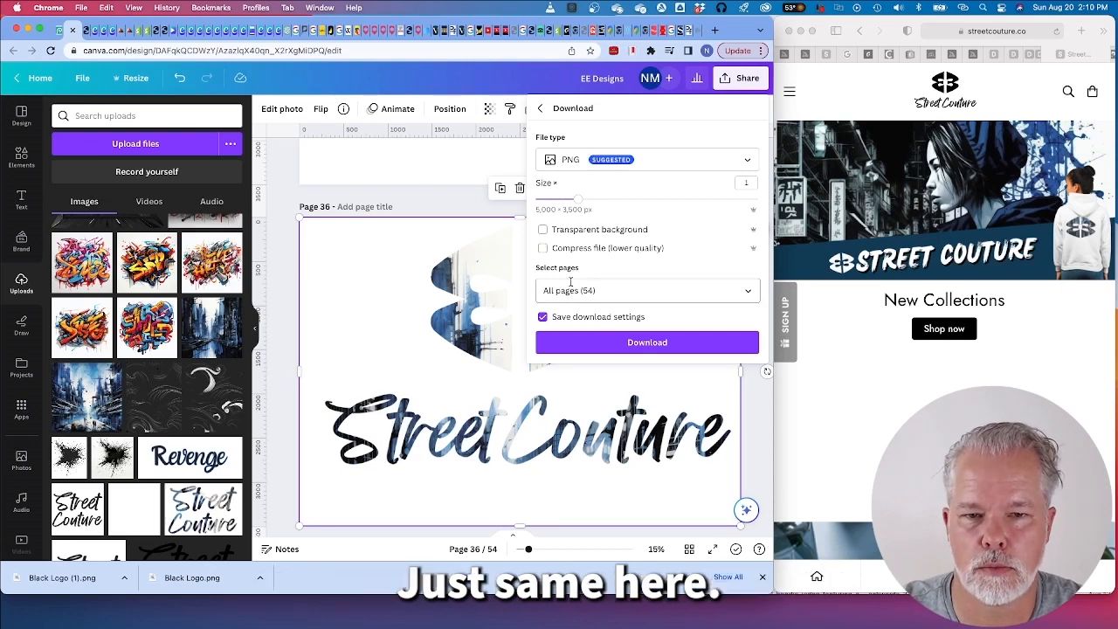
pyautogui.click(602, 293)
pyautogui.click(592, 293)
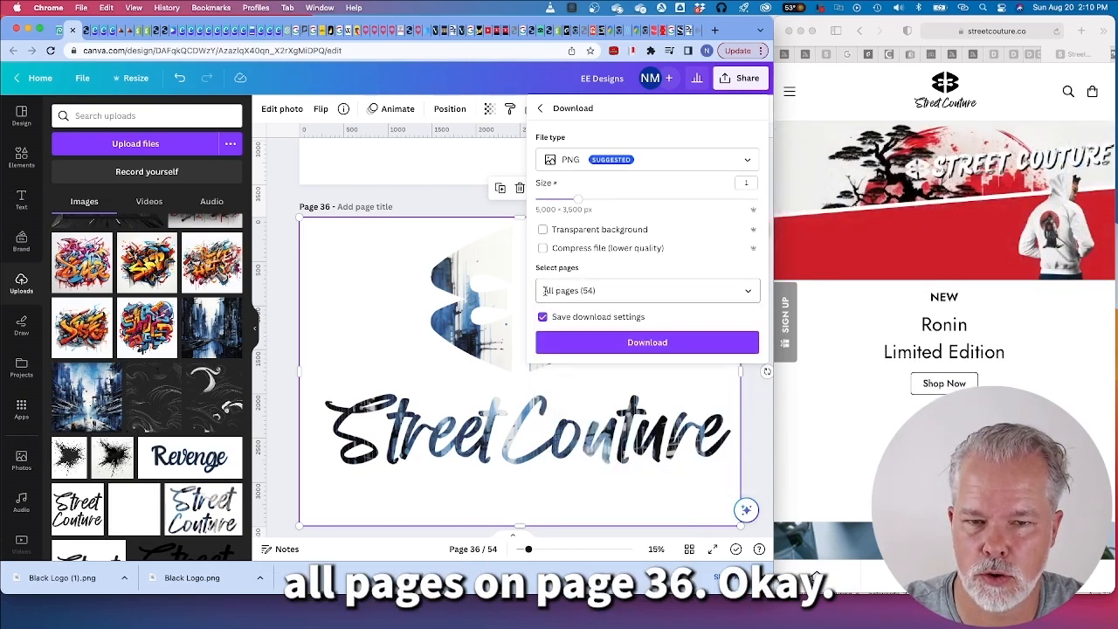
pyautogui.click(549, 292)
pyautogui.press('BackSpace')
pyautogui.press('BackSpace')
pyautogui.press('BackSpace')
pyautogui.press('BackSpace')
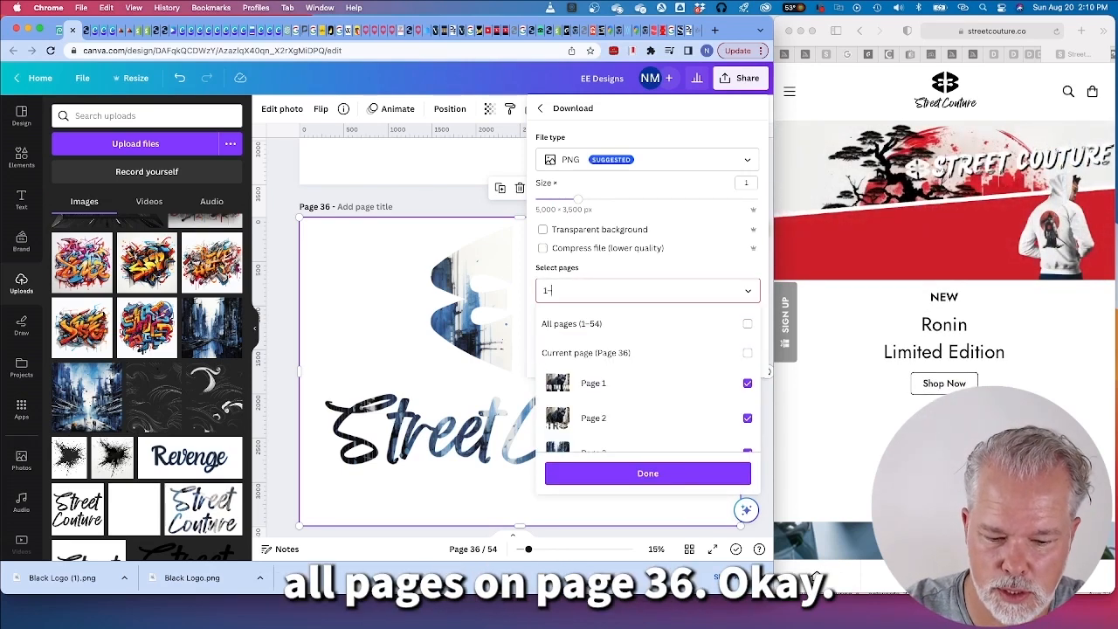
pyautogui.write('36')
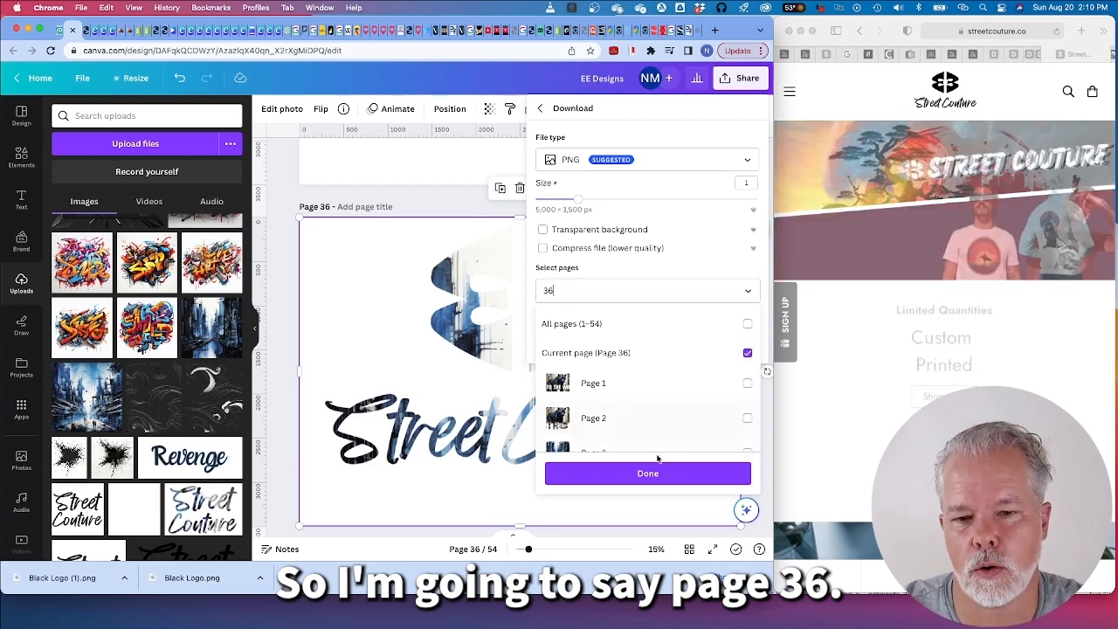
pyautogui.click(661, 473)
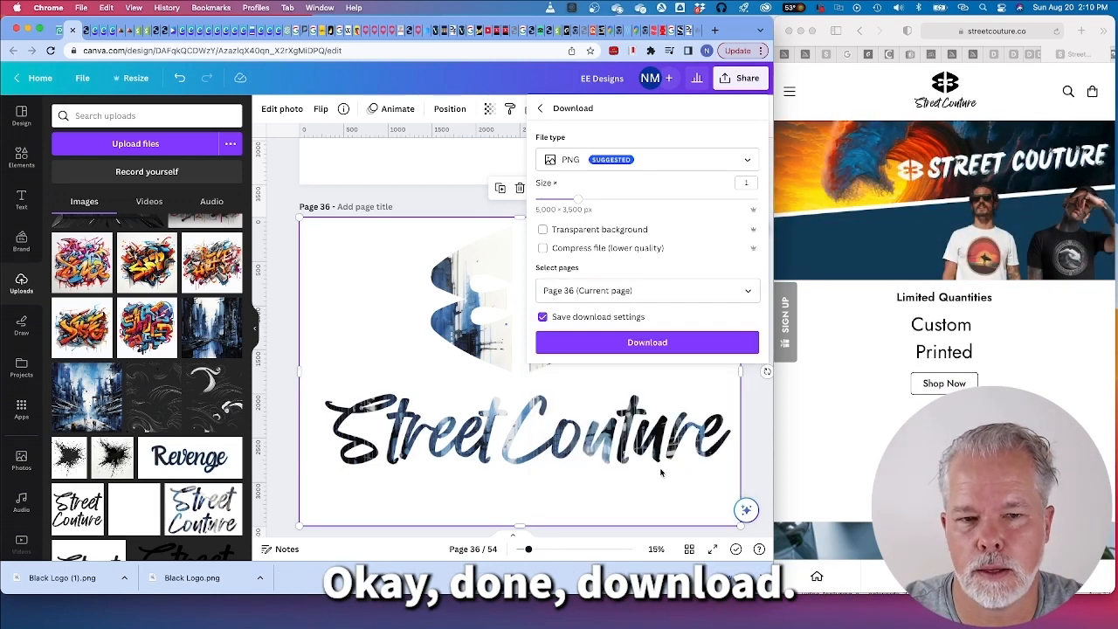
pyautogui.click(651, 342)
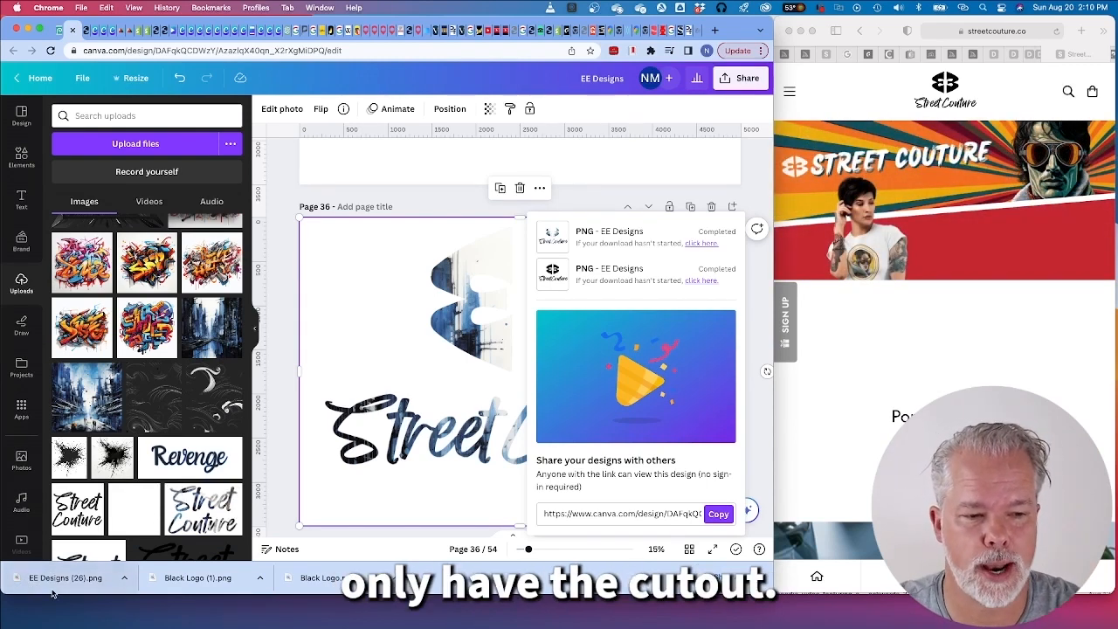
pyautogui.click(418, 359)
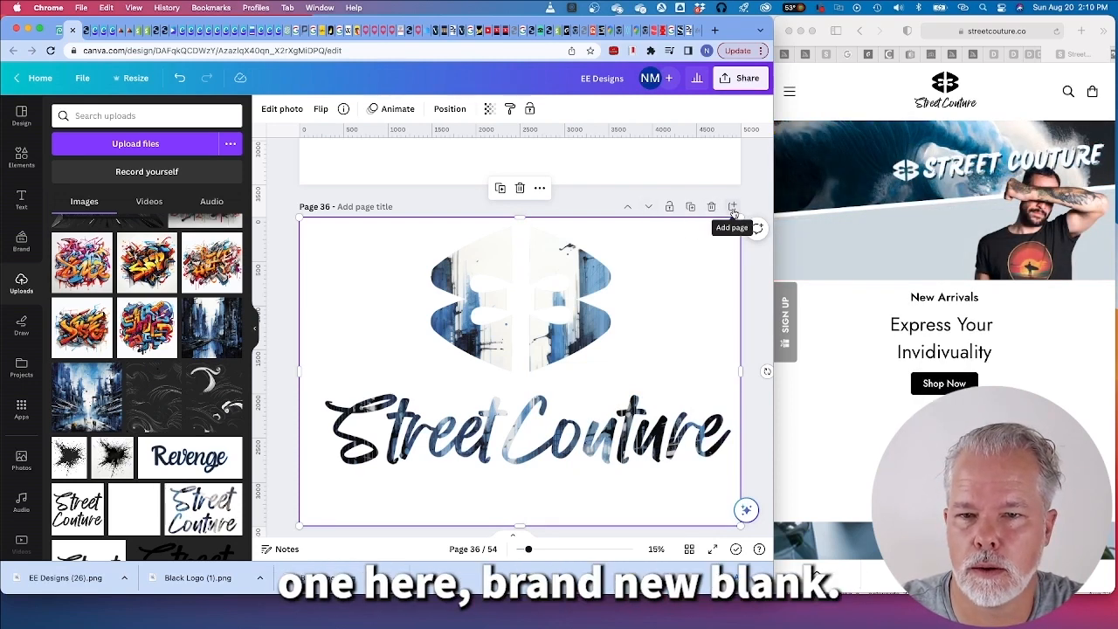
# Step: Add a new page after page 36 and set its background colour to white
pyautogui.click(732, 210)
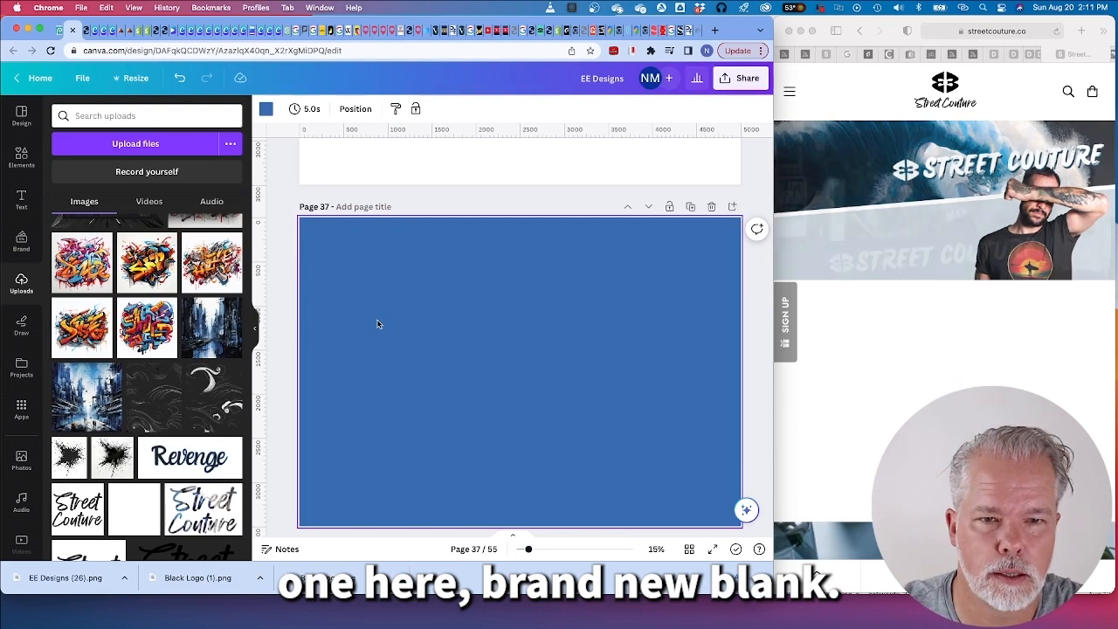
pyautogui.click(267, 109)
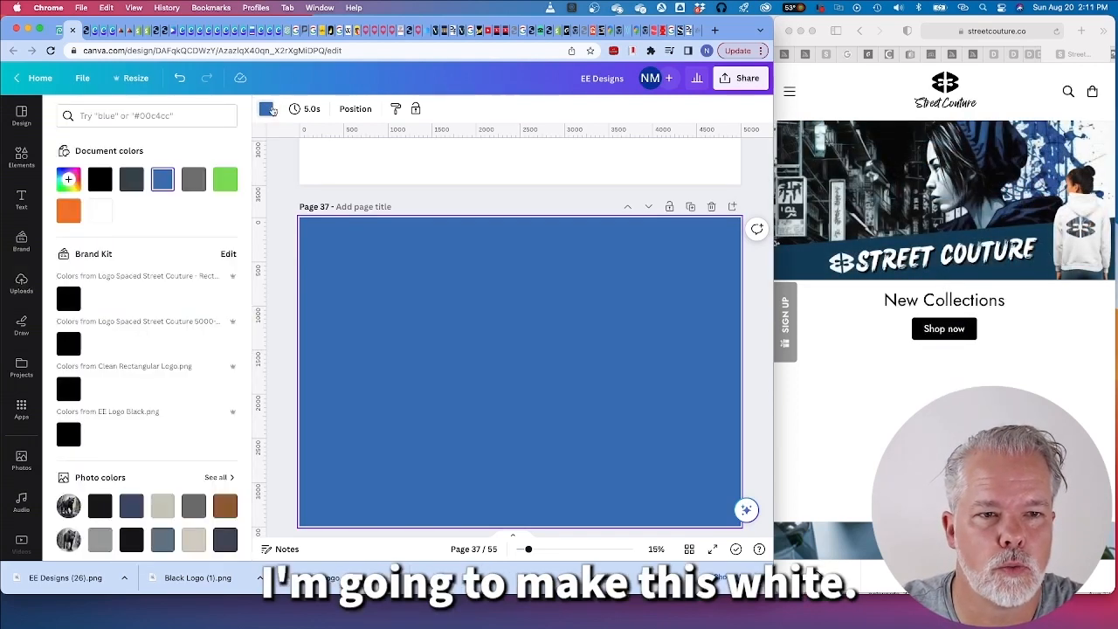
pyautogui.click(98, 213)
# Step: Upload the downloaded file EE Designs (26).png from the Downloads folder to the Canva uploads
pyautogui.click(21, 284)
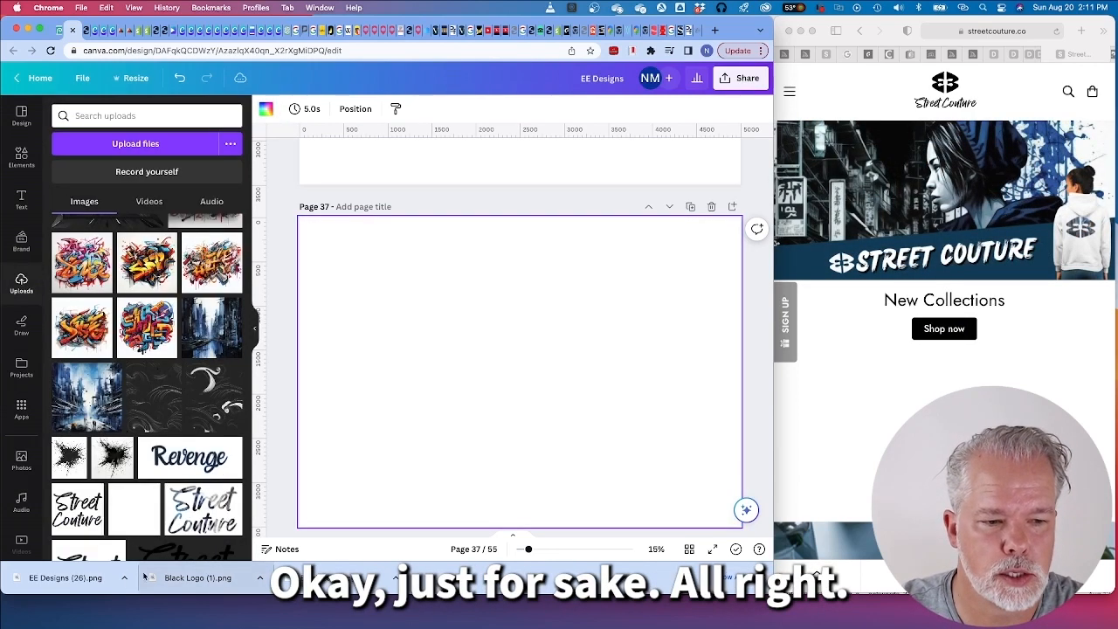
pyautogui.click(124, 577)
pyautogui.click(150, 563)
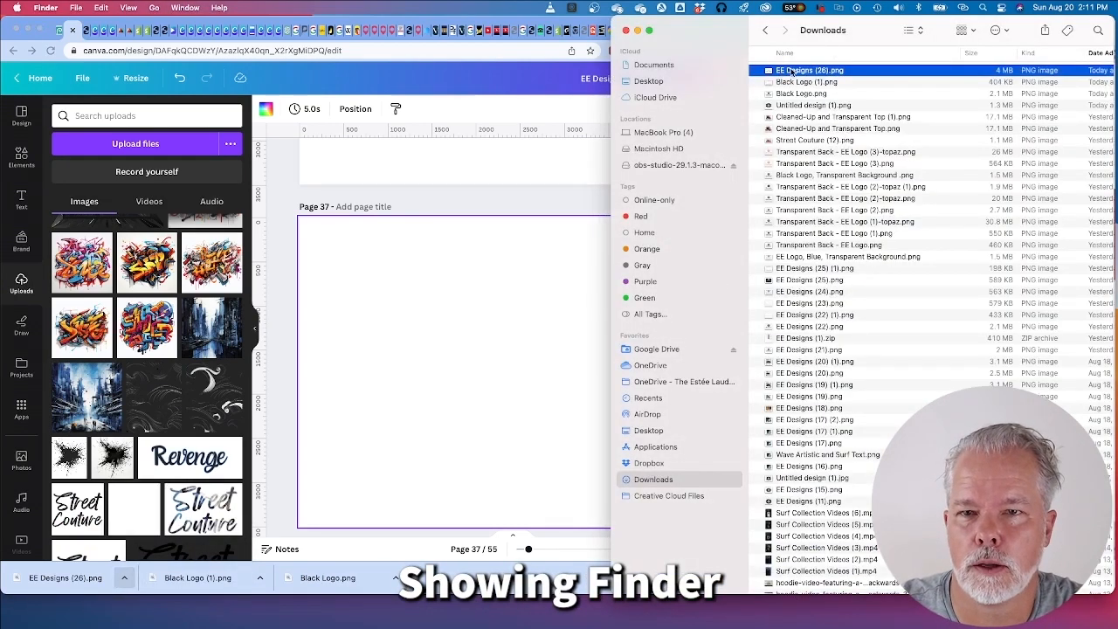
pyautogui.moveTo(790, 72); pyautogui.dragTo(150, 253)
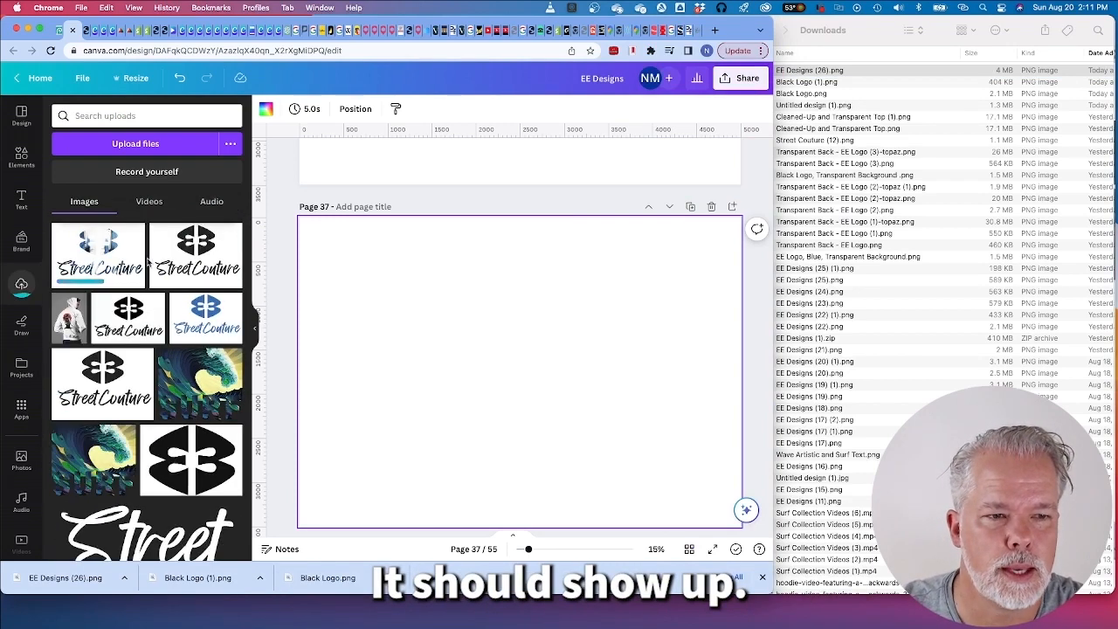
# Step: Place the uploaded picture-filled logo on page 37 and enlarge it to cover the whole page
pyautogui.click(100, 249)
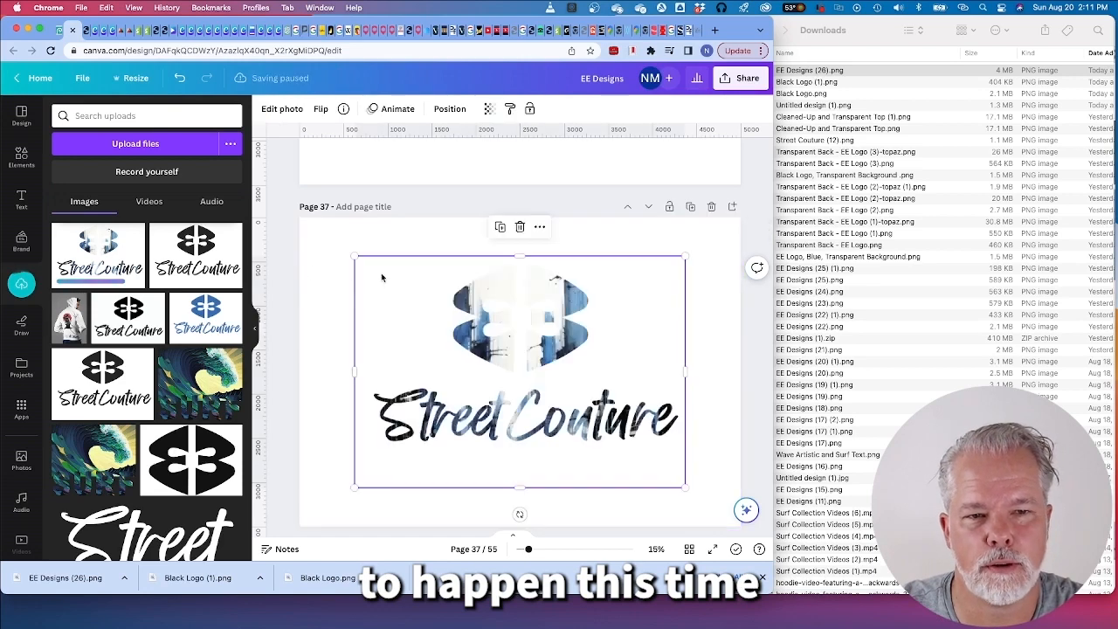
pyautogui.moveTo(355, 256); pyautogui.dragTo(299, 217)
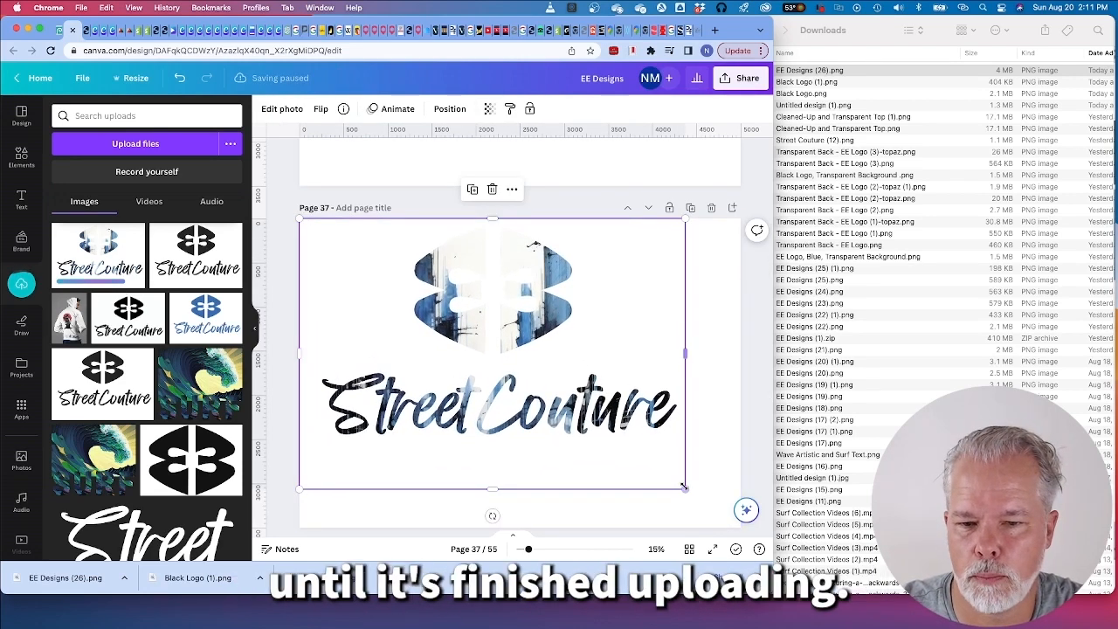
pyautogui.moveTo(685, 486); pyautogui.dragTo(741, 527)
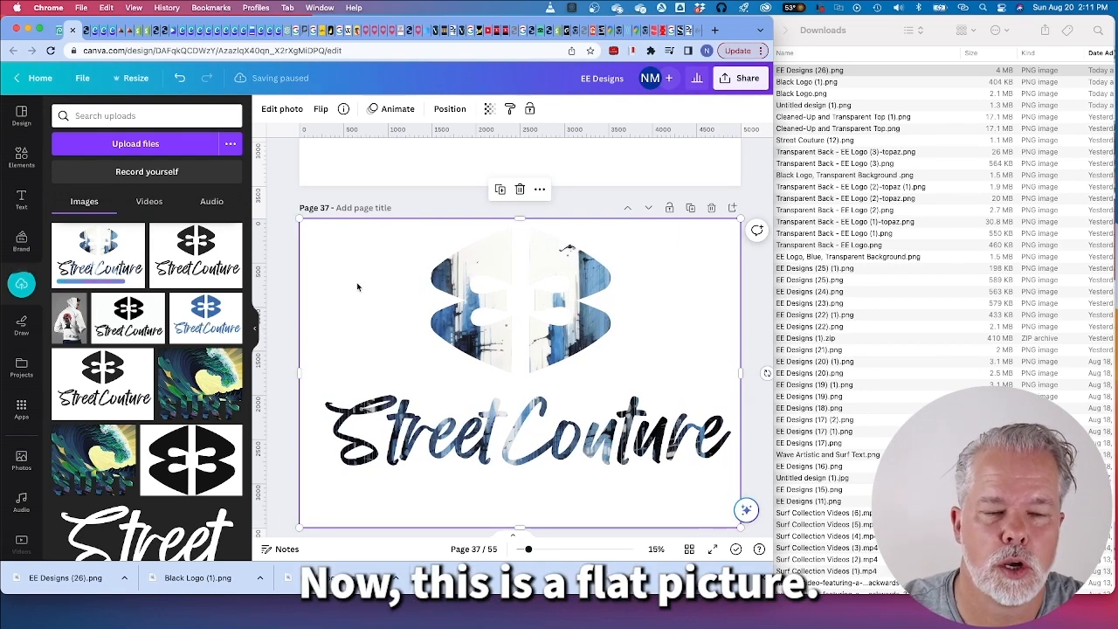
# Step: Remove the white background of the picture-filled logo with BG Remover and open the remover's brush settings
pyautogui.click(285, 109)
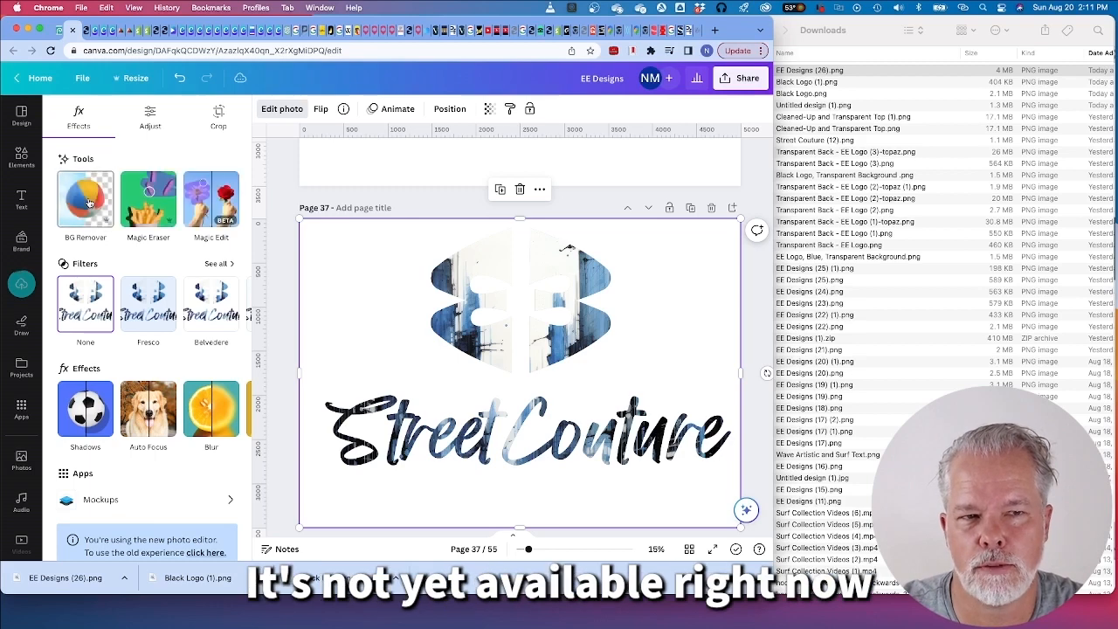
pyautogui.click(88, 200)
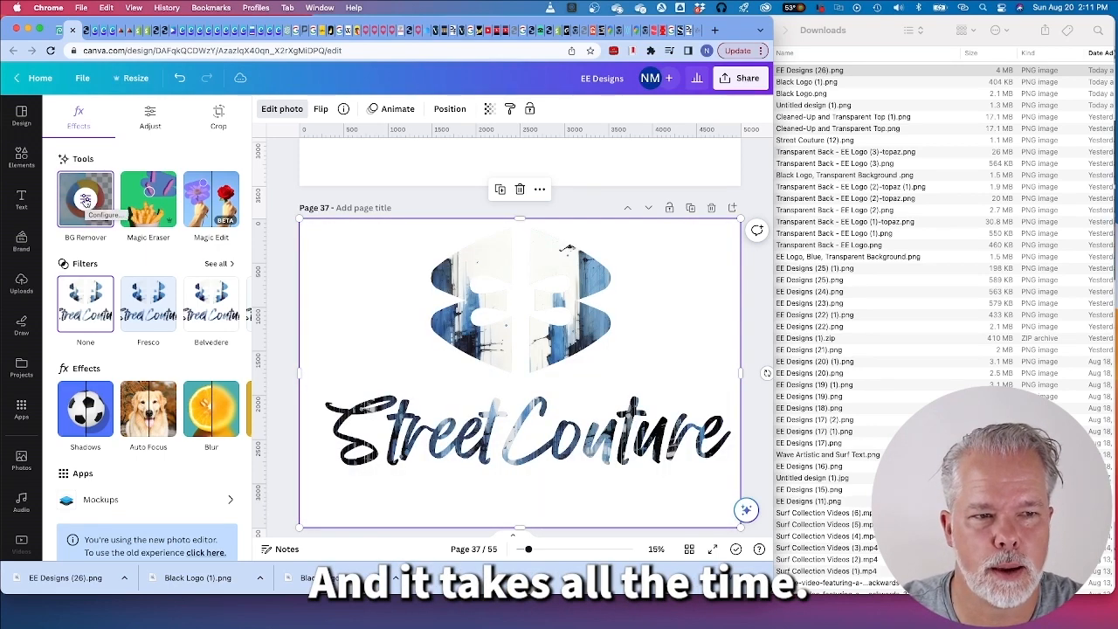
pyautogui.click(84, 200)
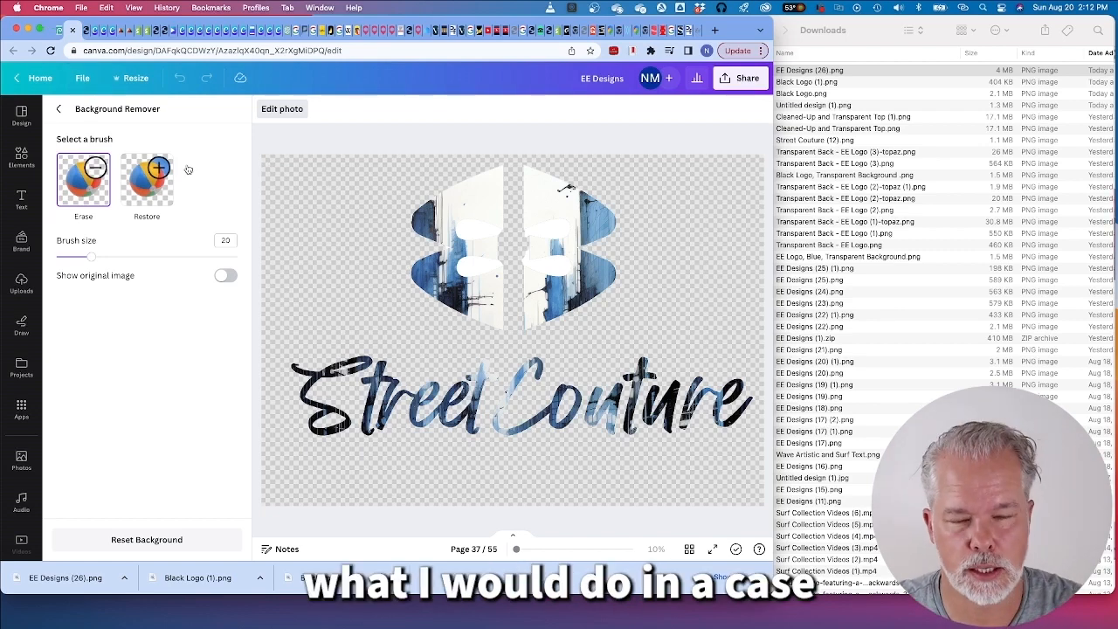
# Step: Switch to Photopea and open EE Designs (26).png from the Downloads folder
pyautogui.press('super+Tab')
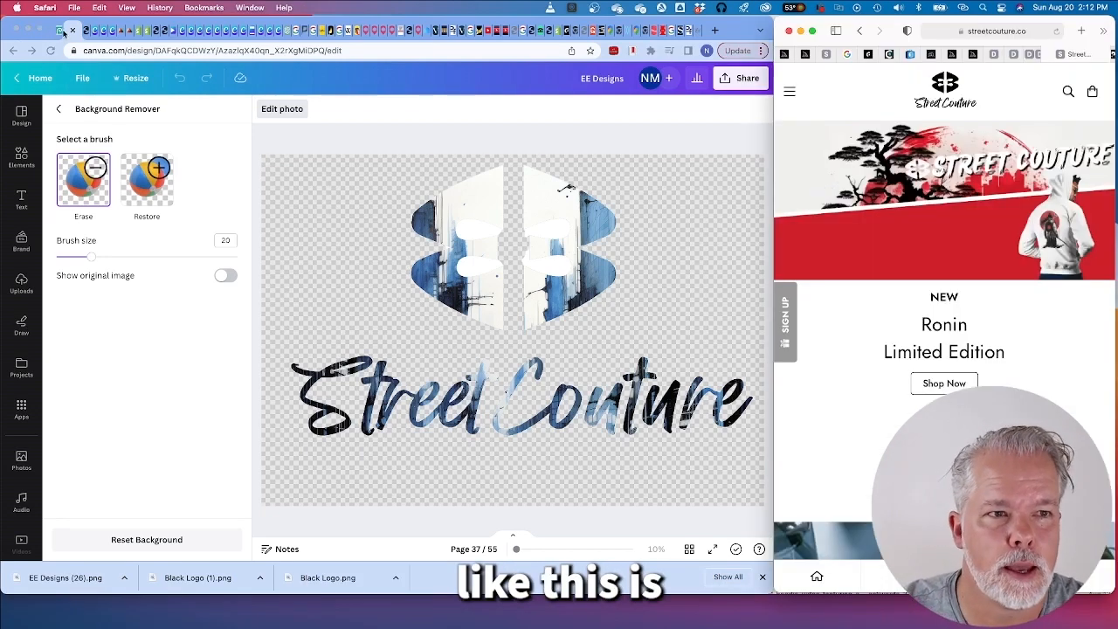
pyautogui.click(61, 31)
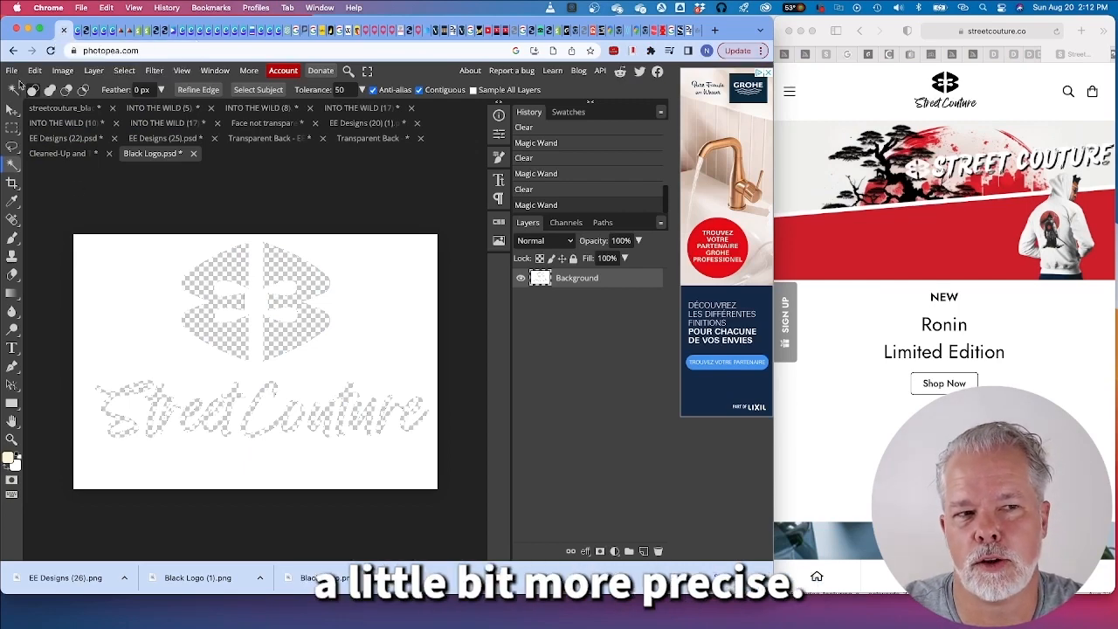
pyautogui.click(12, 70)
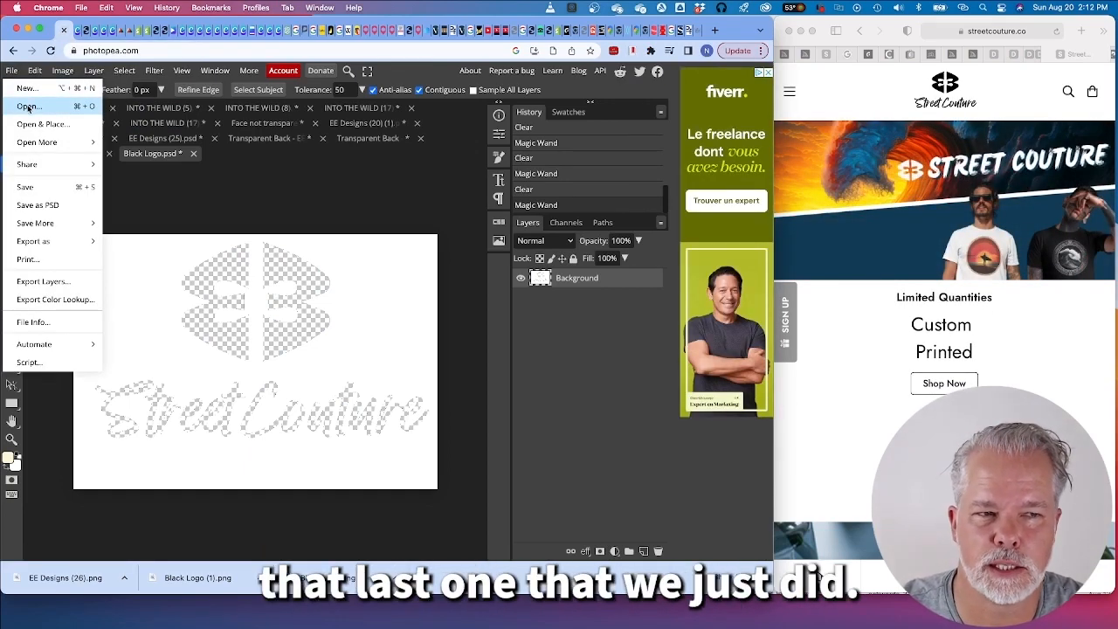
pyautogui.click(28, 106)
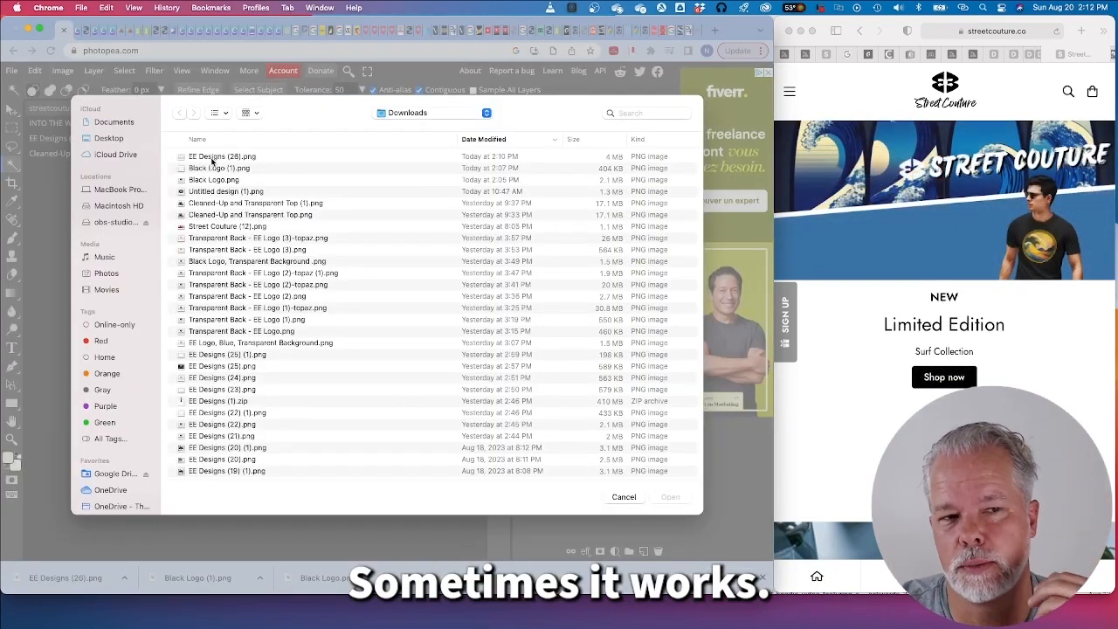
pyautogui.doubleClick(212, 157)
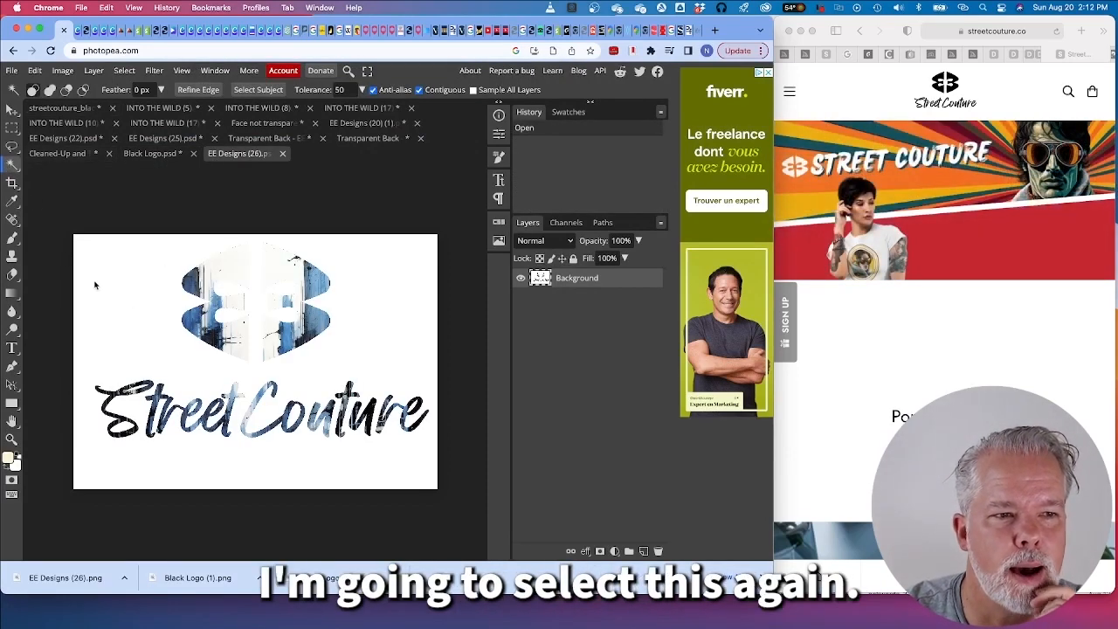
# Step: Try to clear the white background around the logo with the Magic Wand, then undo the clearing and drop the selection
pyautogui.click(115, 275)
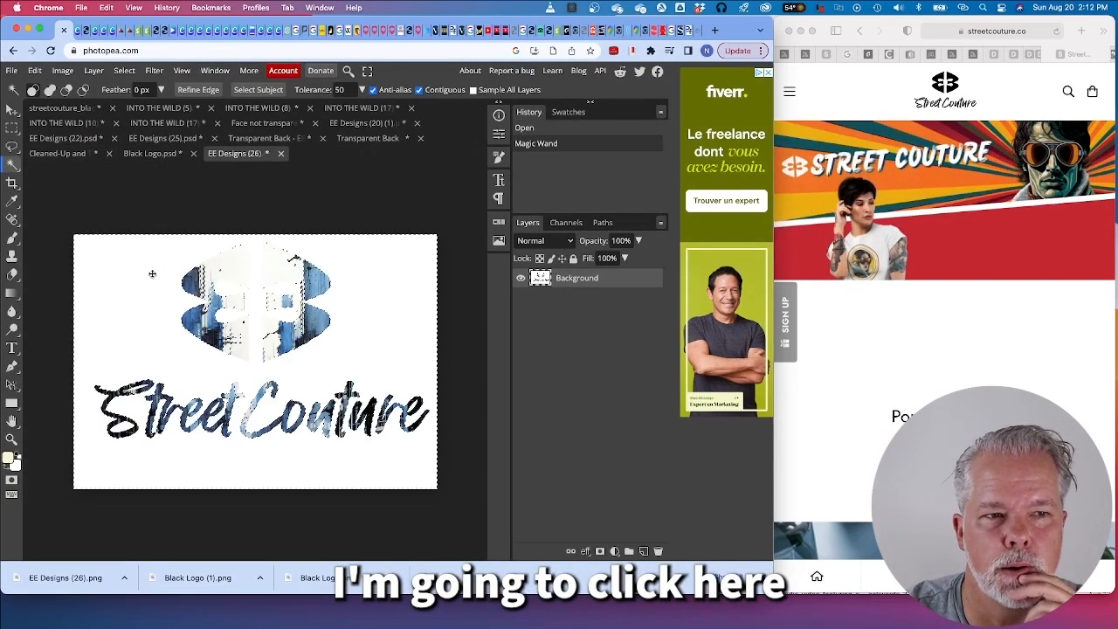
pyautogui.press('Delete')
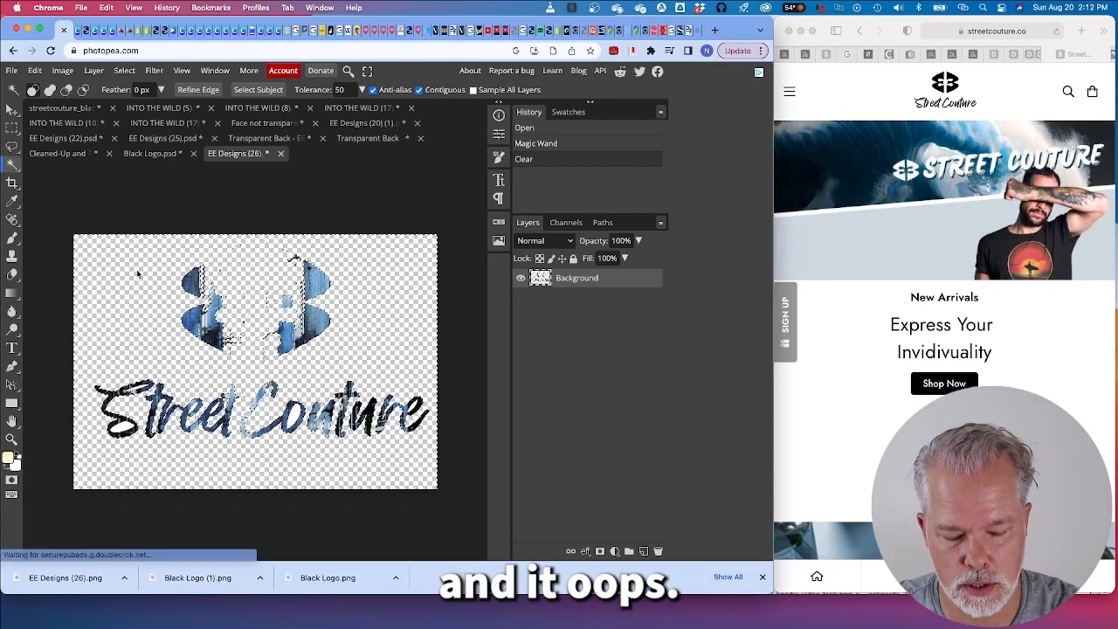
pyautogui.press('super+z')
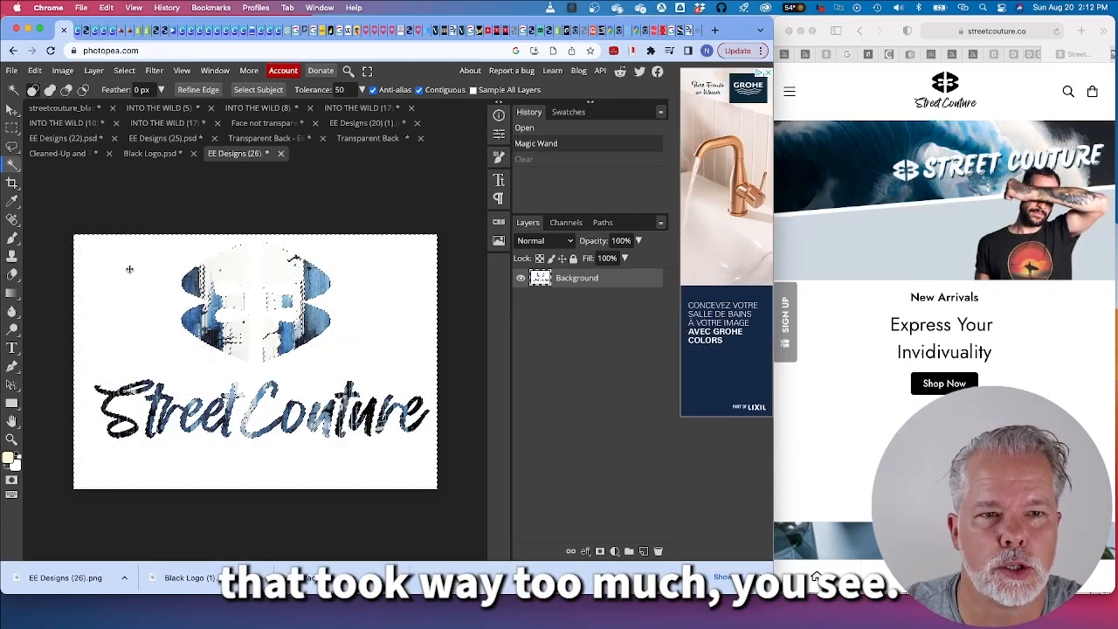
pyautogui.click(284, 268)
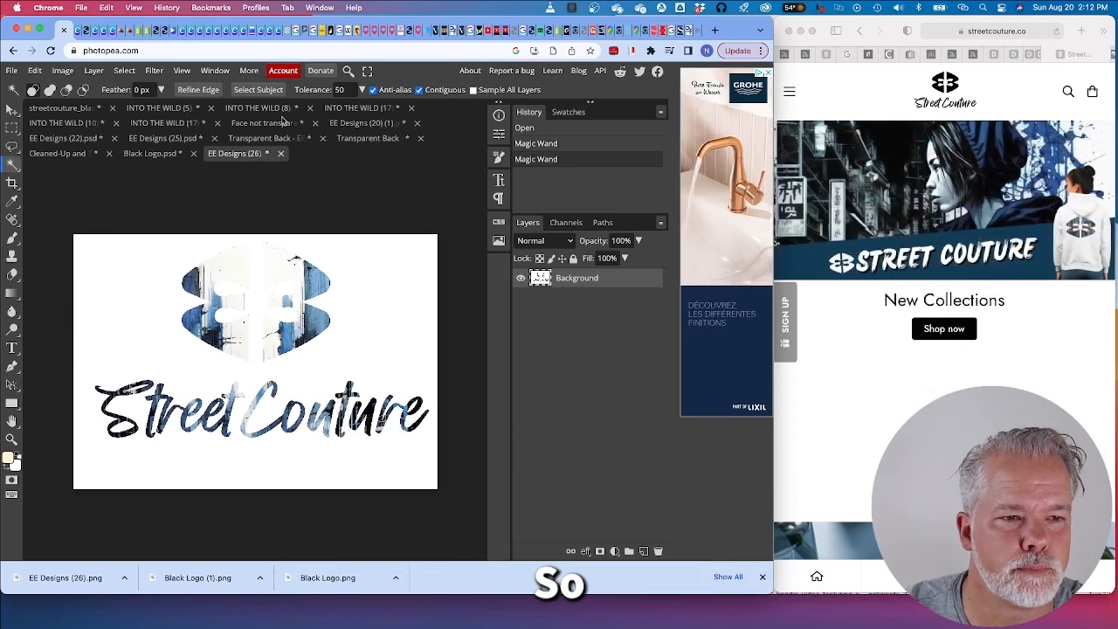
# Step: Set the Magic Wand tolerance to 5, select the white background around the logo and delete it
pyautogui.click(342, 90)
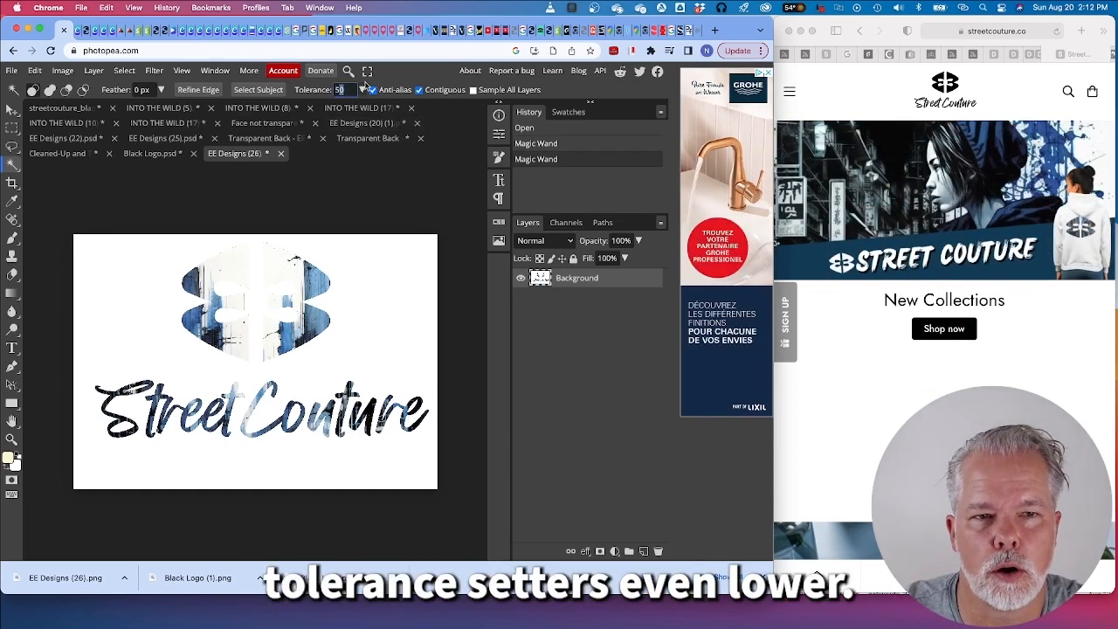
pyautogui.write('5')
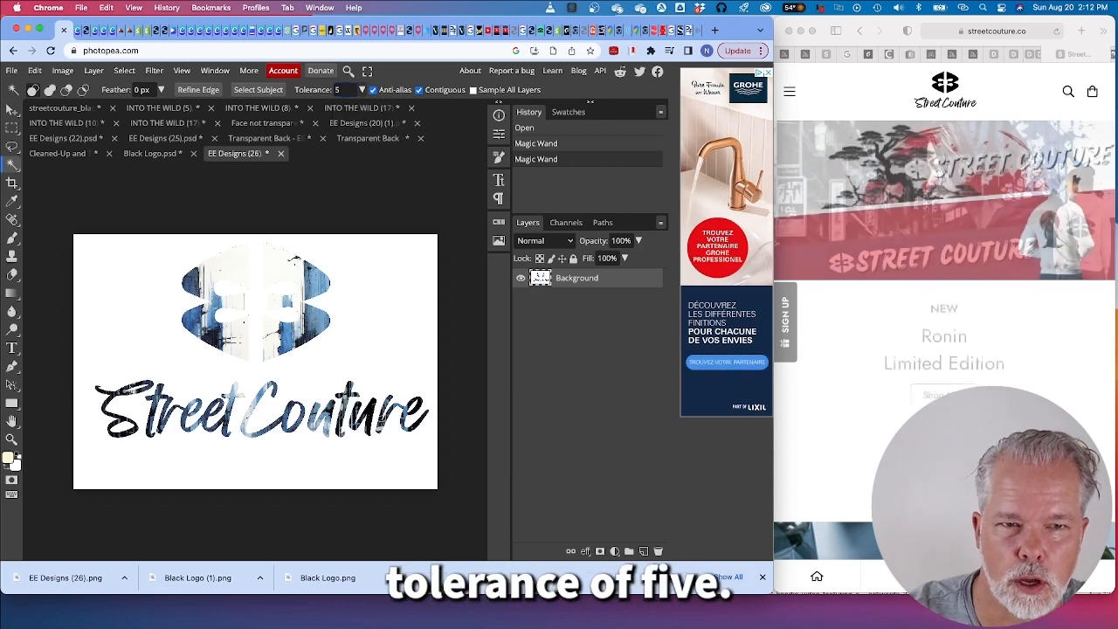
pyautogui.click(125, 267)
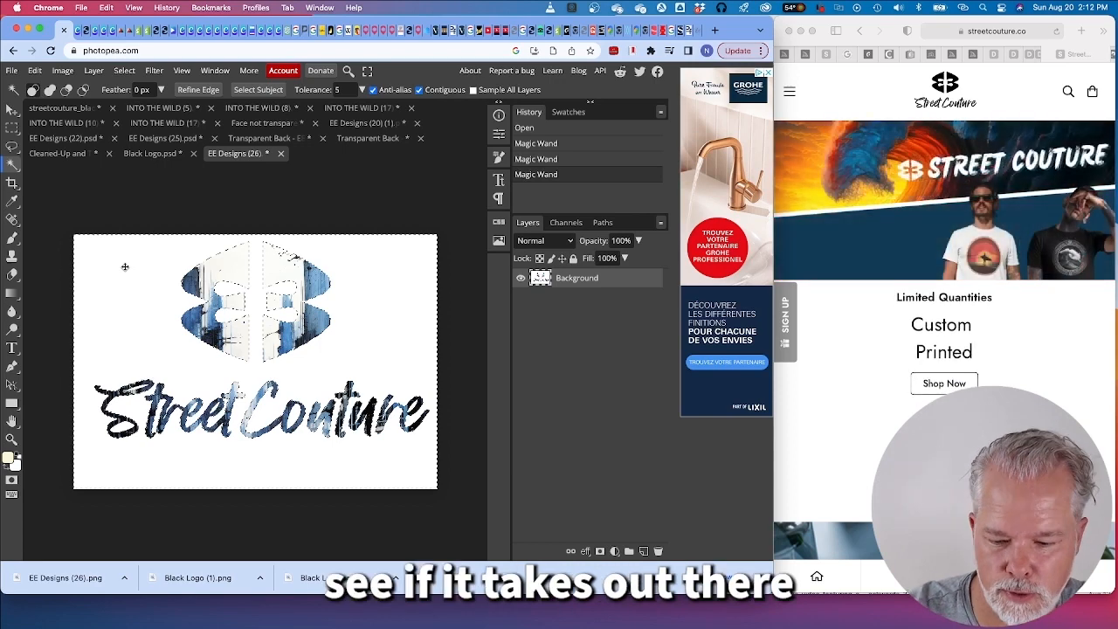
pyautogui.press('Delete')
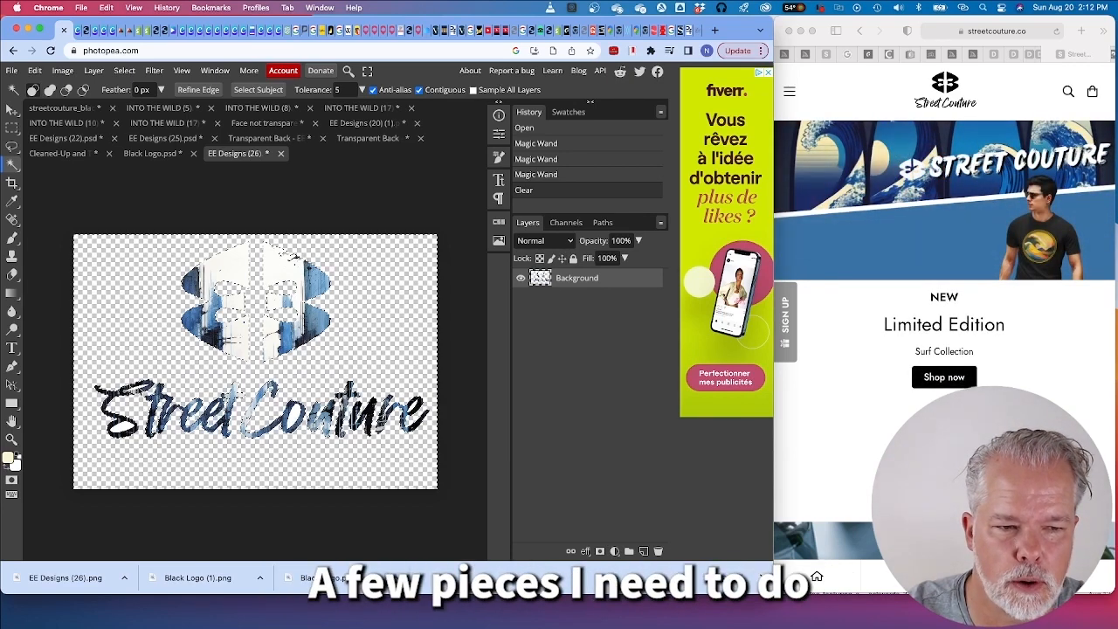
# Step: Delete the leftover white pieces enclosed by the letters of "Street" with the Magic Wand, one area at a time
pyautogui.click(138, 391)
pyautogui.press('Delete')
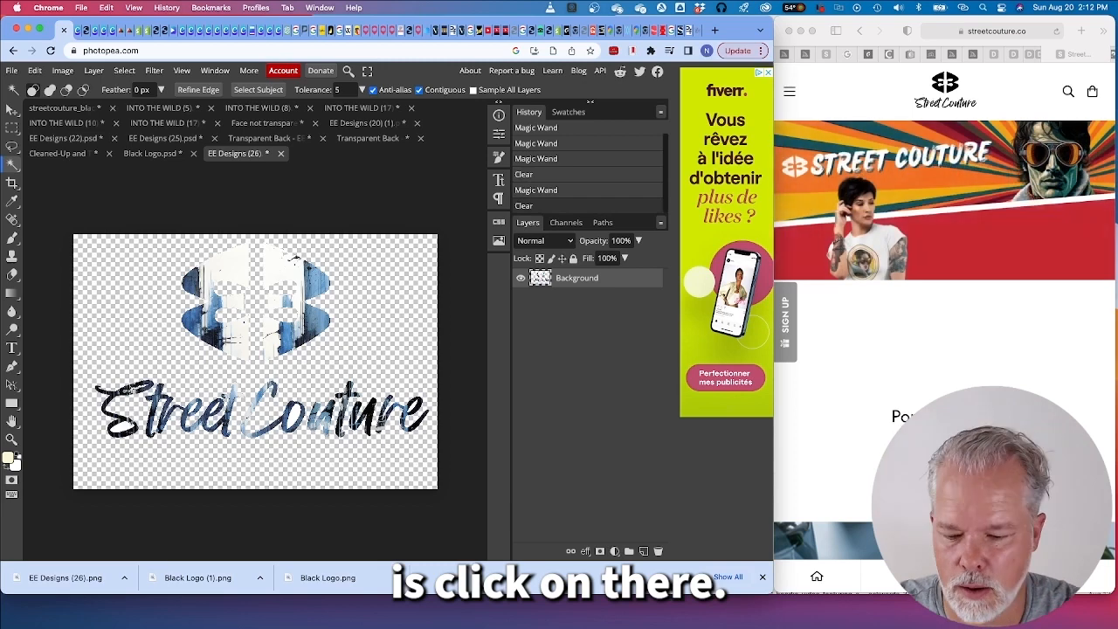
pyautogui.click(128, 428)
pyautogui.press('Delete')
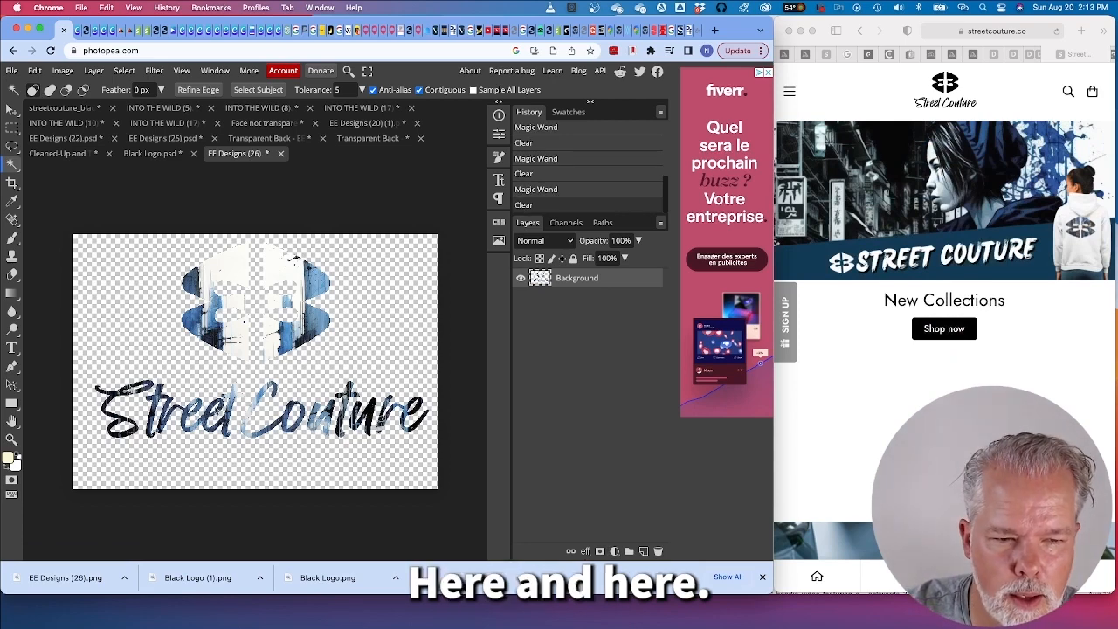
pyautogui.click(228, 394)
pyautogui.press('Delete')
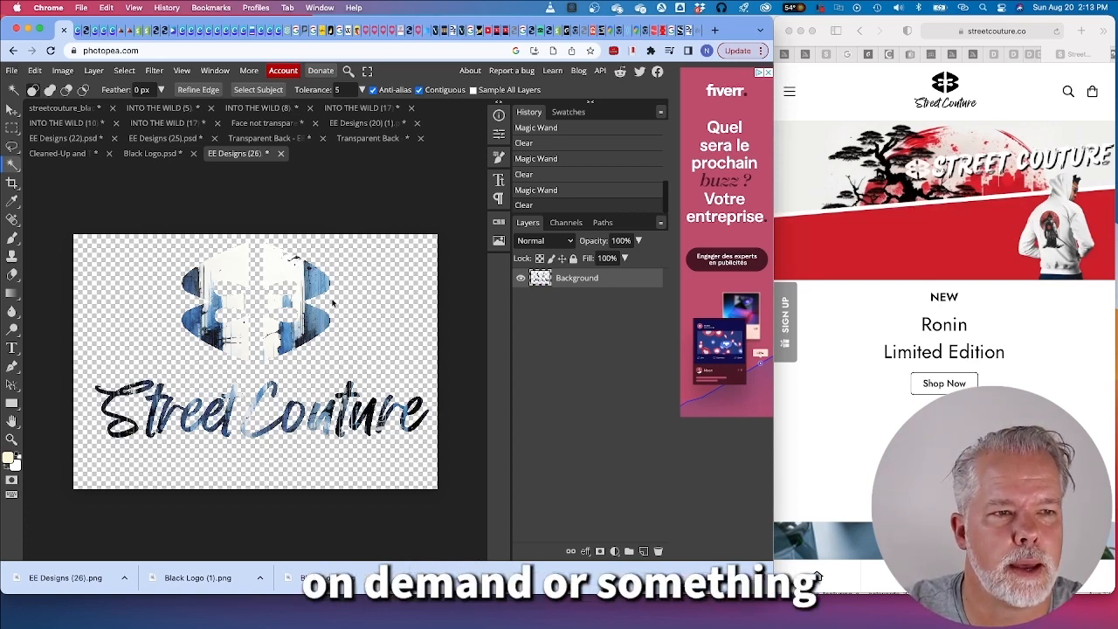
# Step: Export the cleaned logo as a PNG named EE Designs (26) at 5000 × 3500 px and 100% quality
pyautogui.click(12, 70)
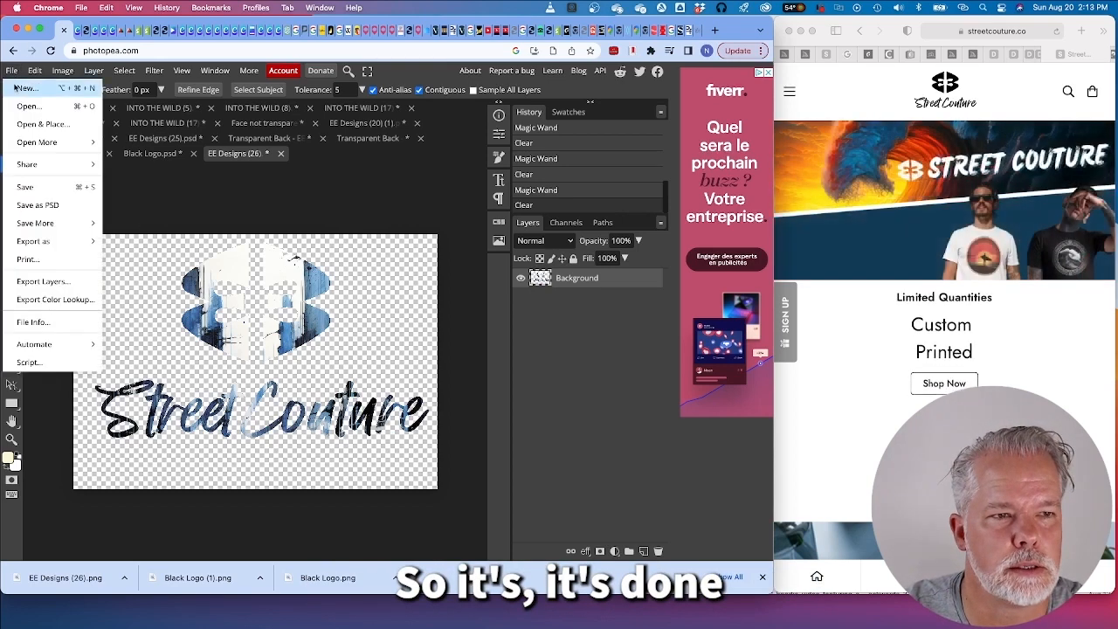
pyautogui.moveTo(49, 240)
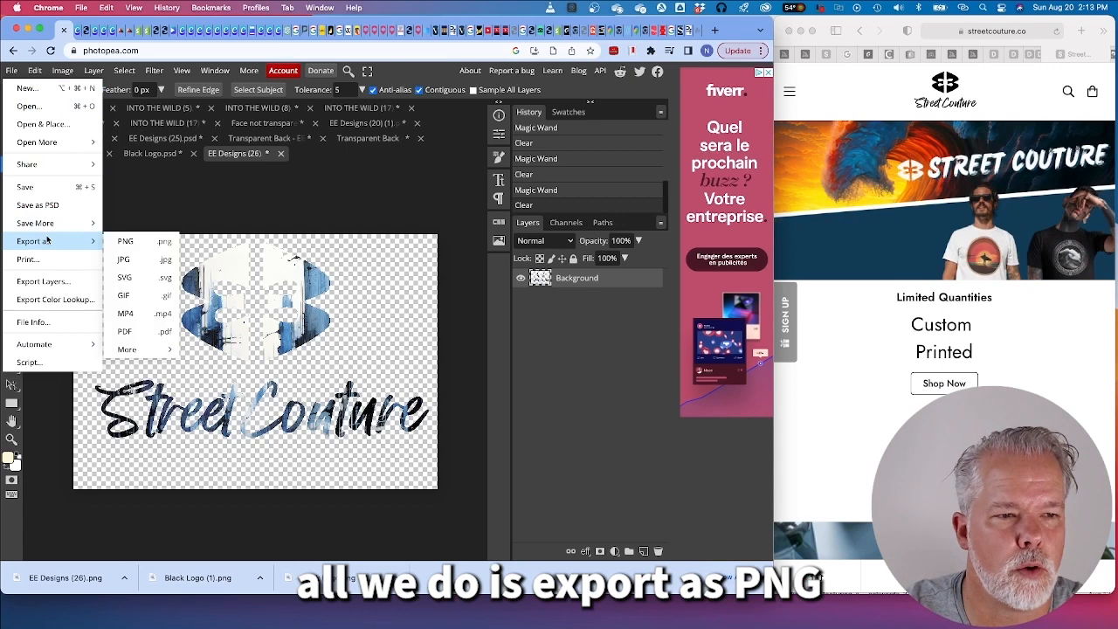
pyautogui.click(142, 242)
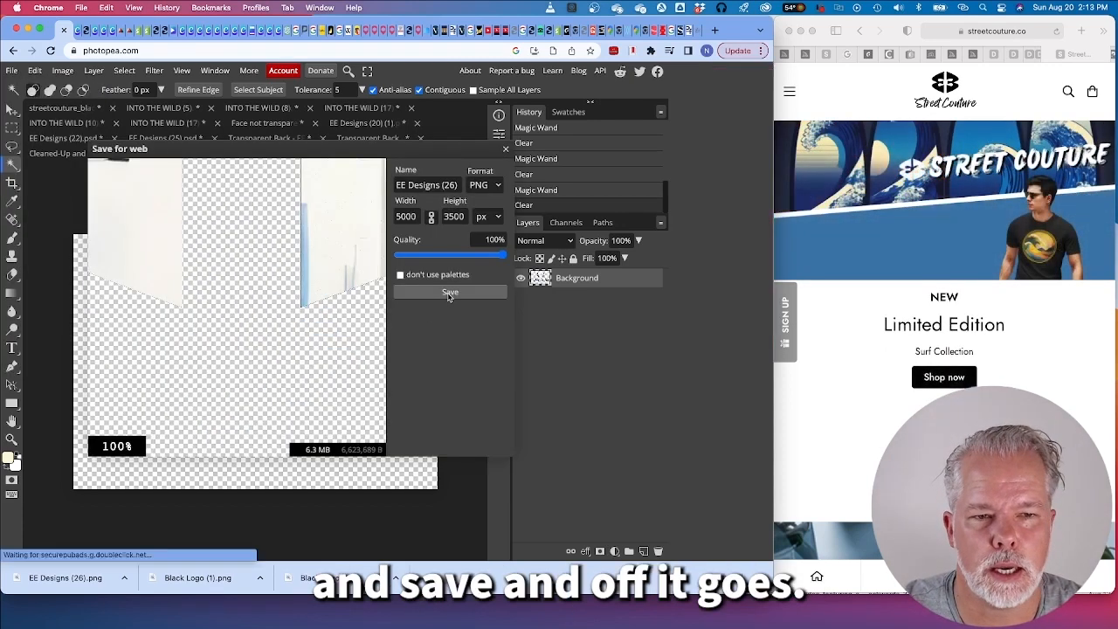
pyautogui.click(448, 293)
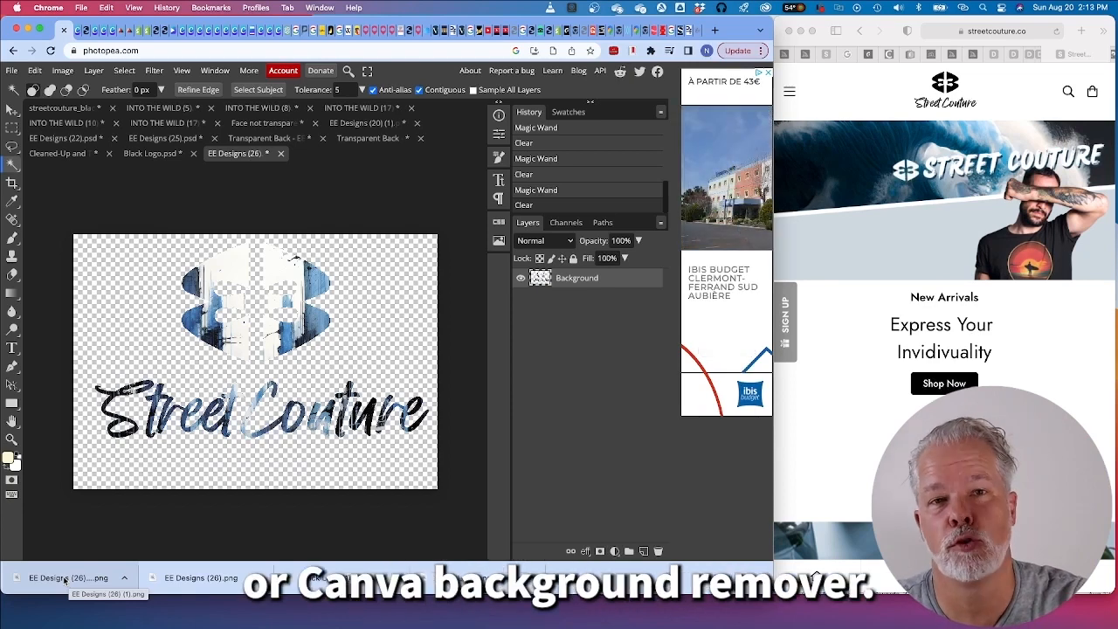
# Step: Show the exported EE Designs (26) (1).png in Finder, open it in Preview to check its background, and close the preview
pyautogui.click(63, 578)
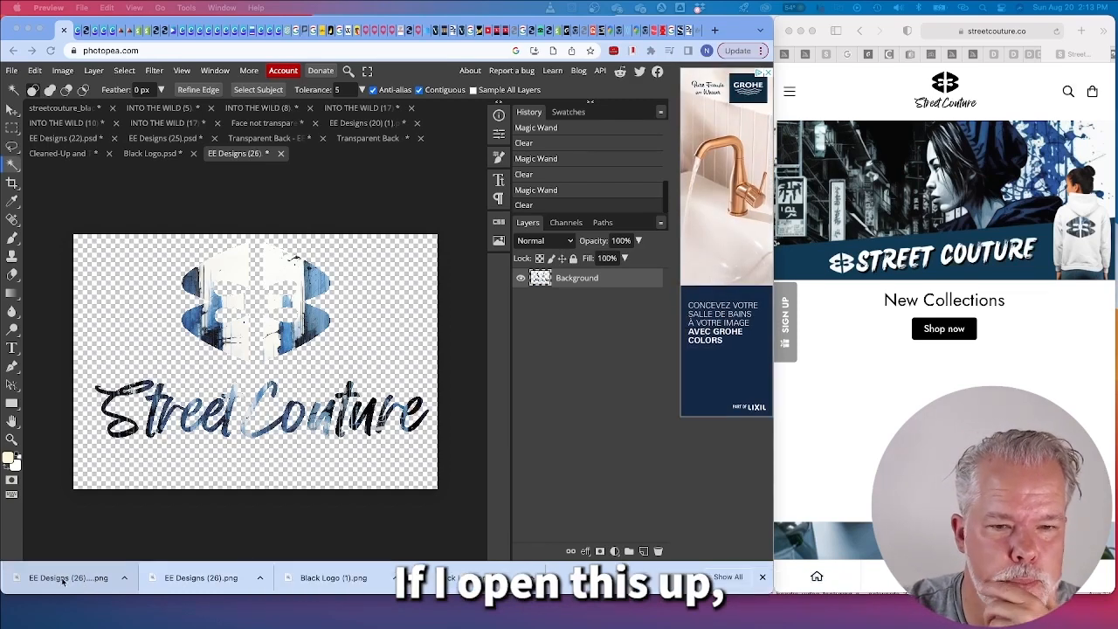
pyautogui.click(92, 585)
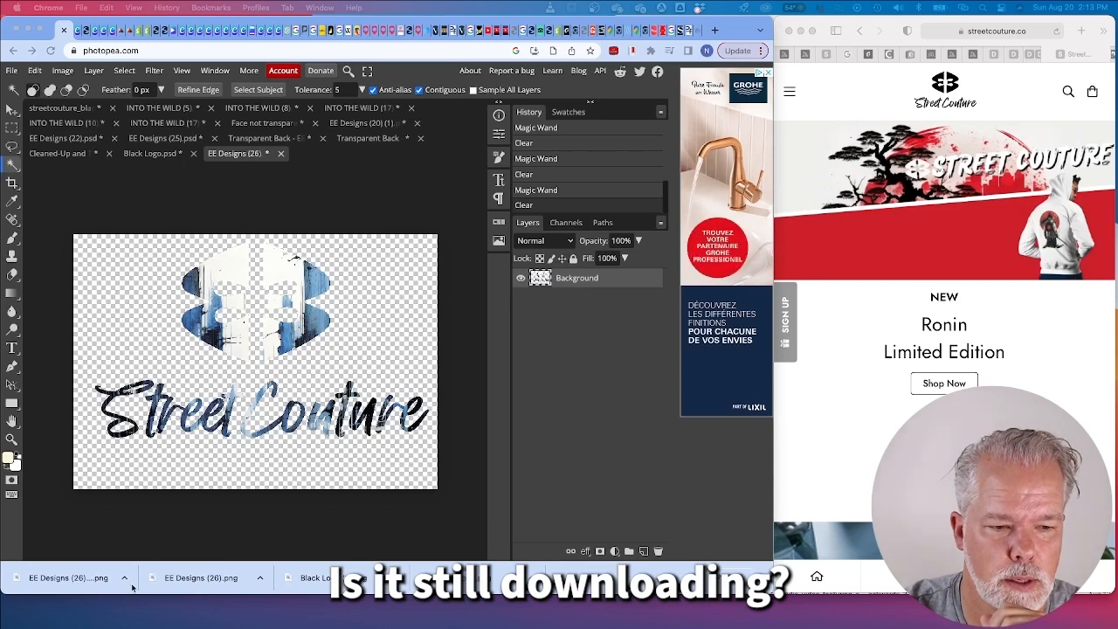
pyautogui.click(127, 578)
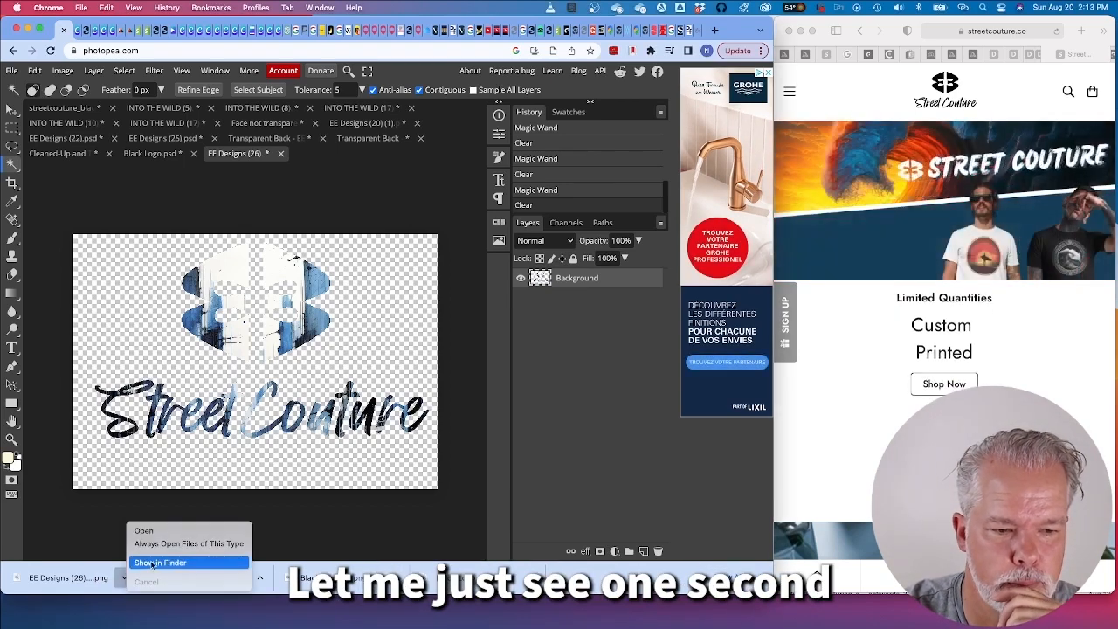
pyautogui.click(166, 560)
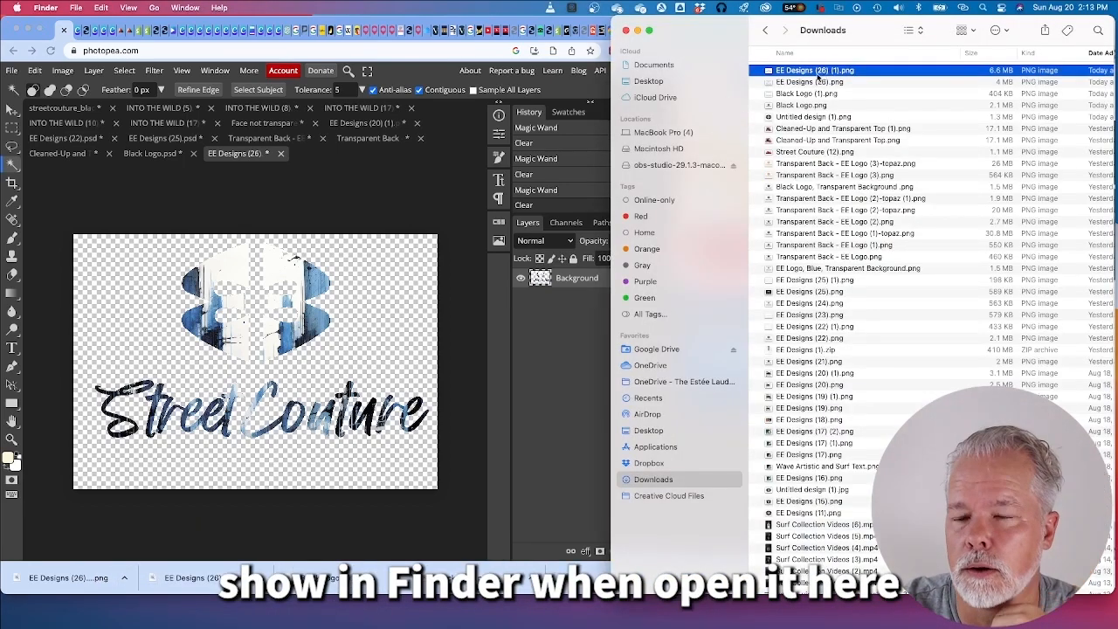
pyautogui.doubleClick(802, 76)
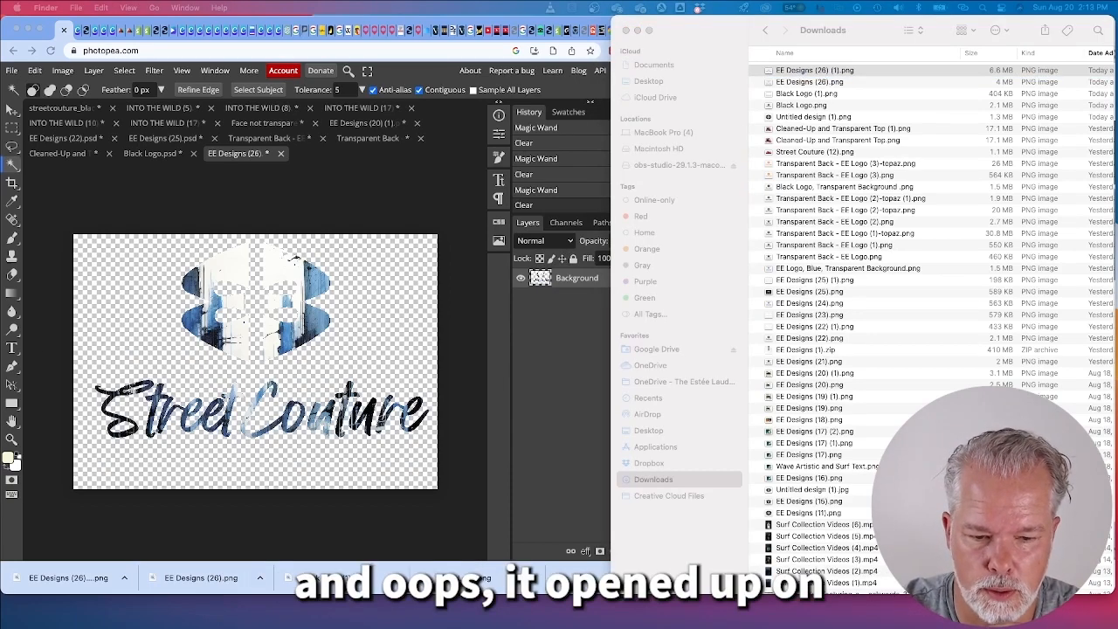
pyautogui.moveTo(0, 54); pyautogui.dragTo(264, 61)
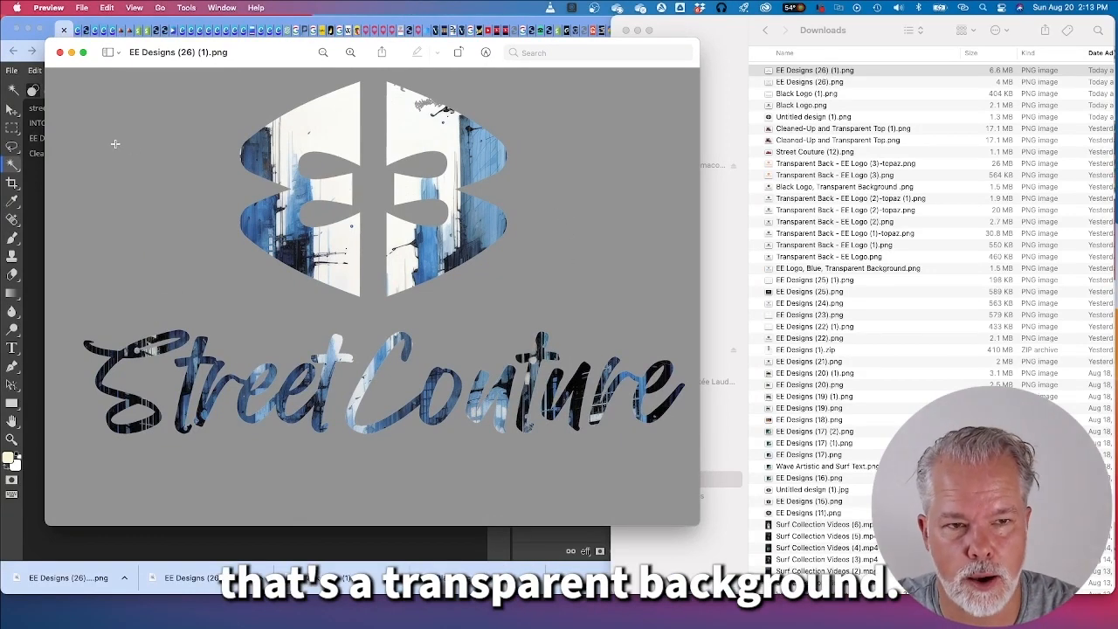
pyautogui.click(59, 53)
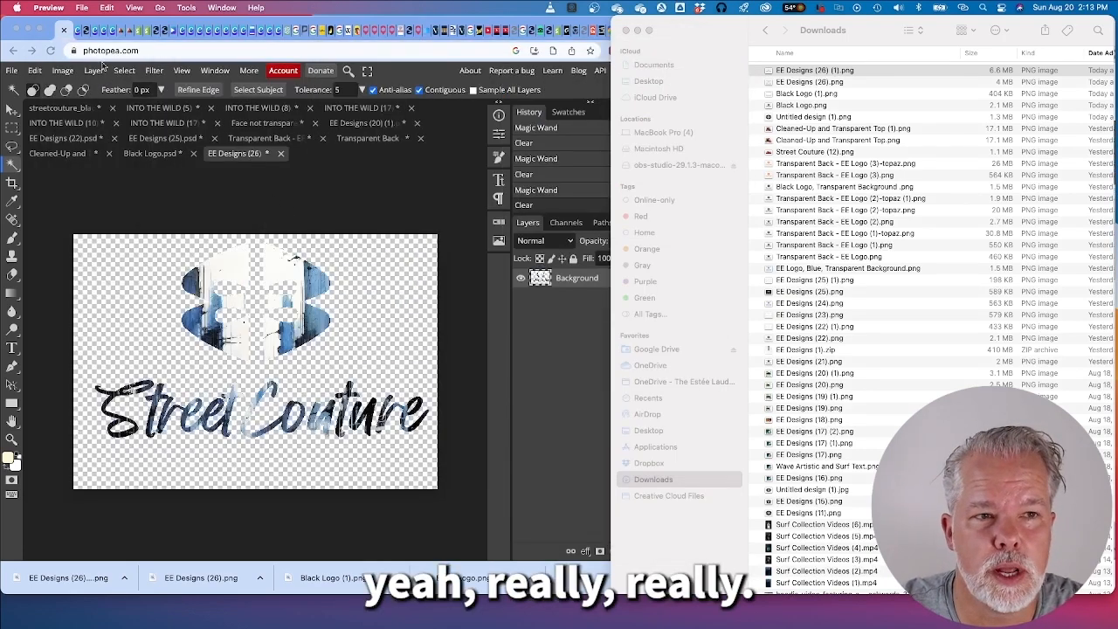
# Step: Switch back to Canva, leave the Background Remover settings and view the wave-filled Street Couture logo on page 40
pyautogui.click(76, 31)
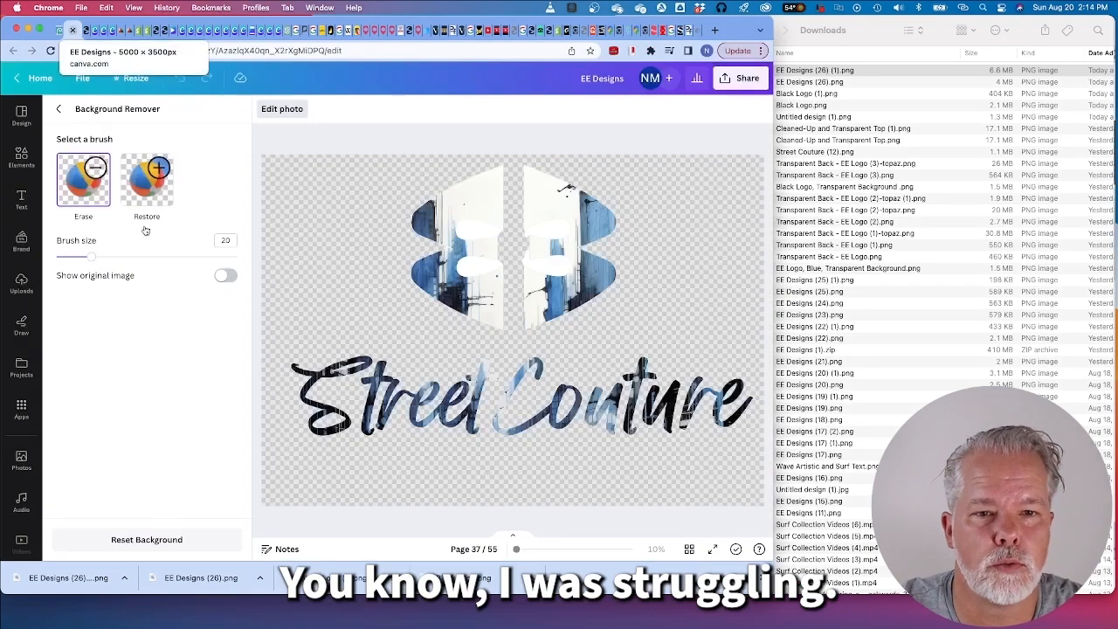
pyautogui.click(59, 109)
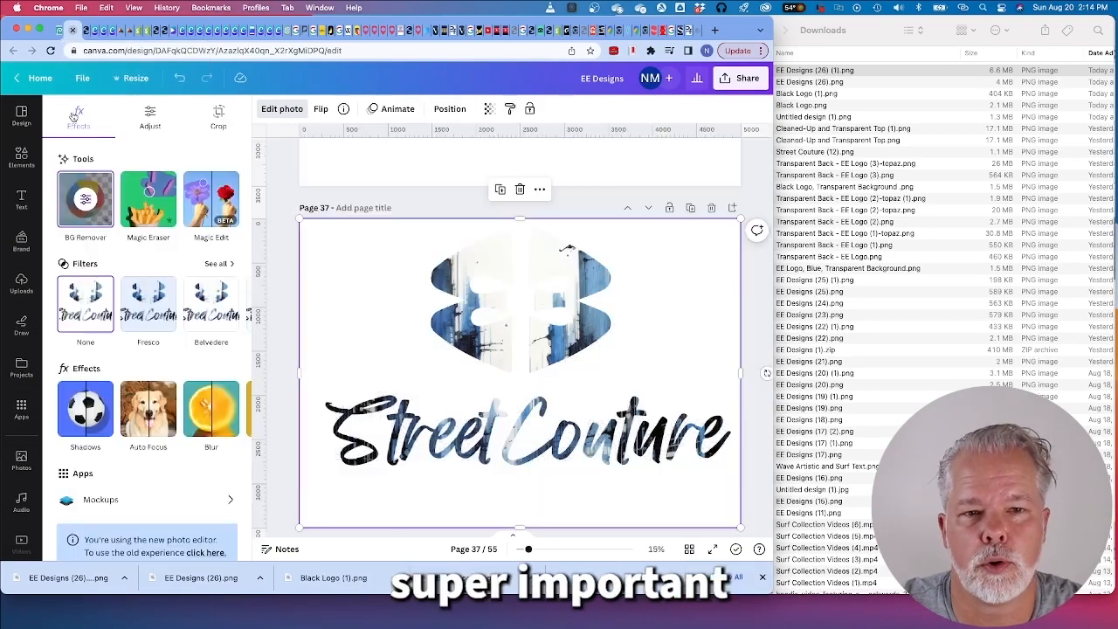
pyautogui.scroll(-3, 447, 303)
pyautogui.scroll(-15, 447, 303)
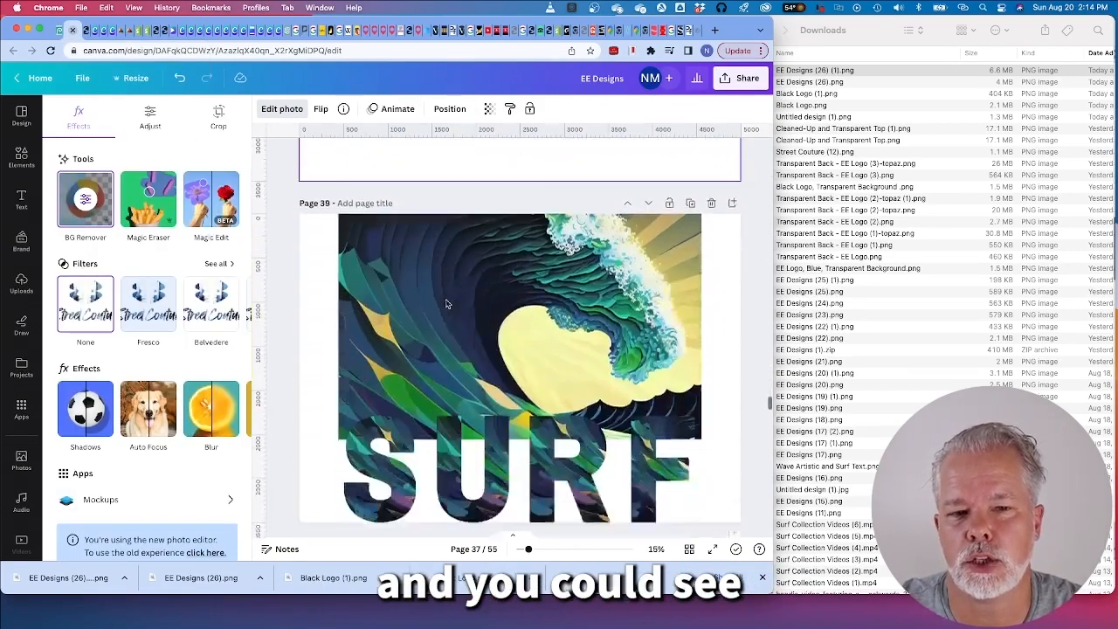
pyautogui.click(368, 240)
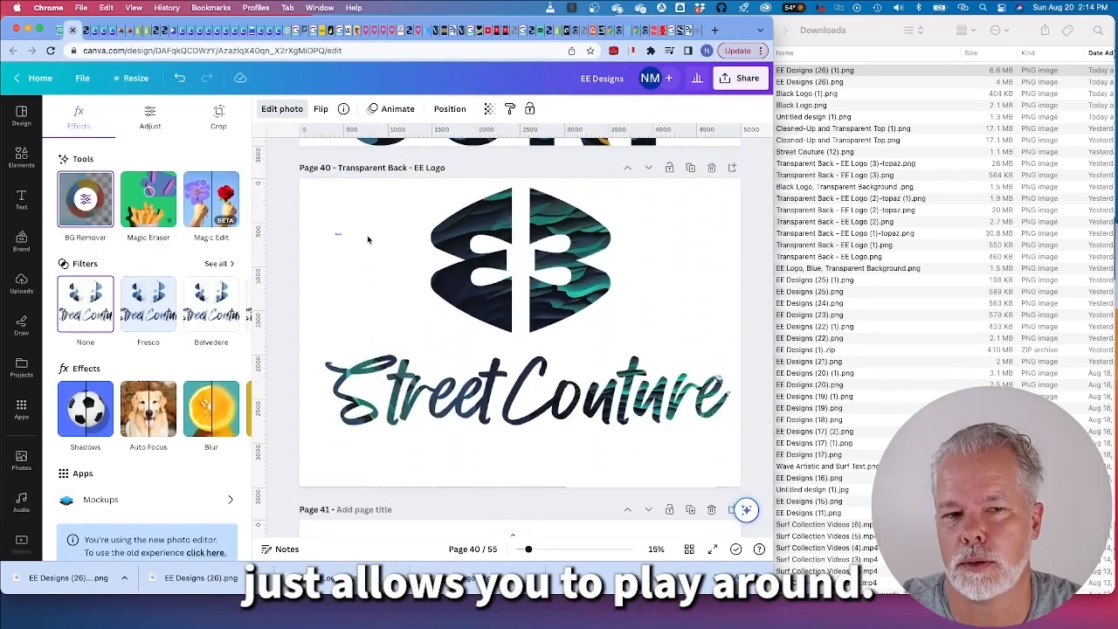
pyautogui.moveTo(298, 178)
pyautogui.mouseDown()
pyautogui.moveTo(393, 229)
pyautogui.moveTo(290, 187)
pyautogui.mouseUp()
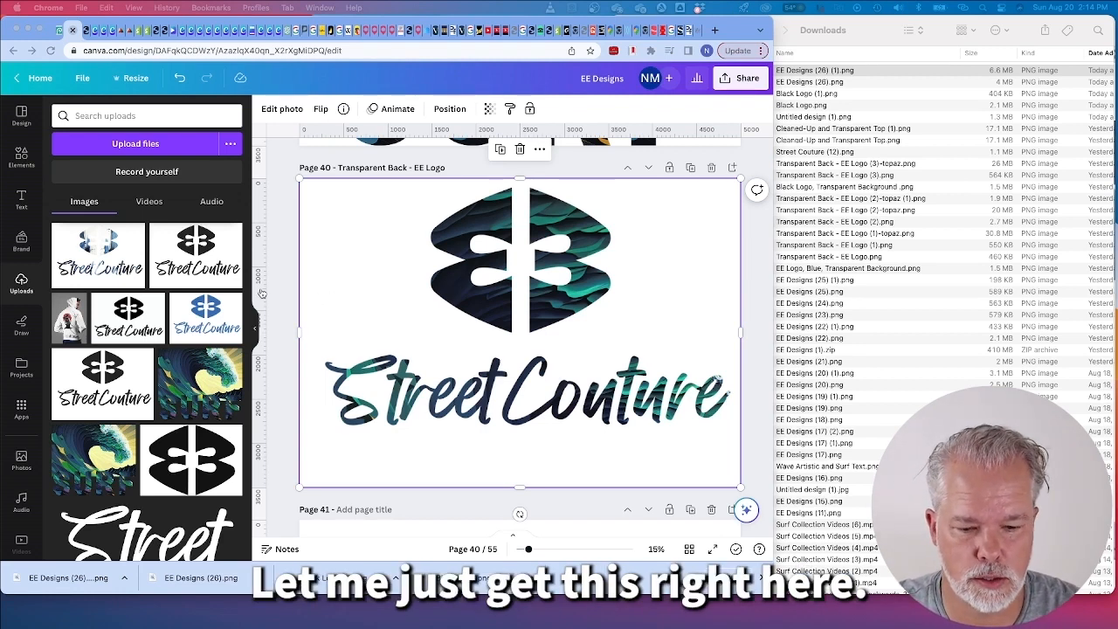
# Step: Switch to Safari and show the streetcouture.co site in full screen
pyautogui.press('super+Tab')
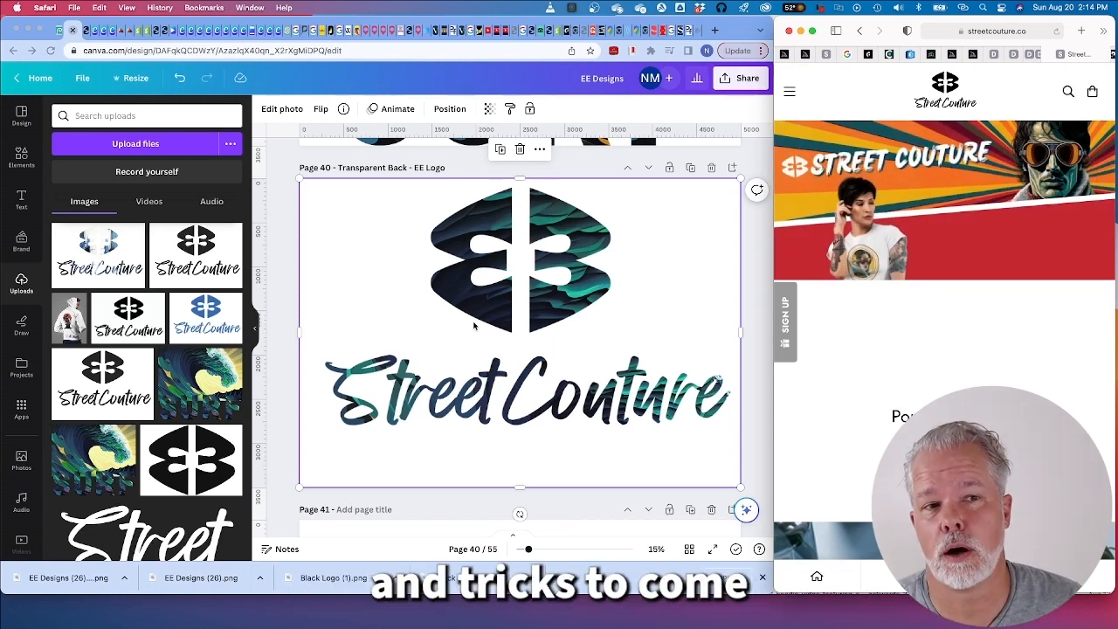
pyautogui.click(813, 31)
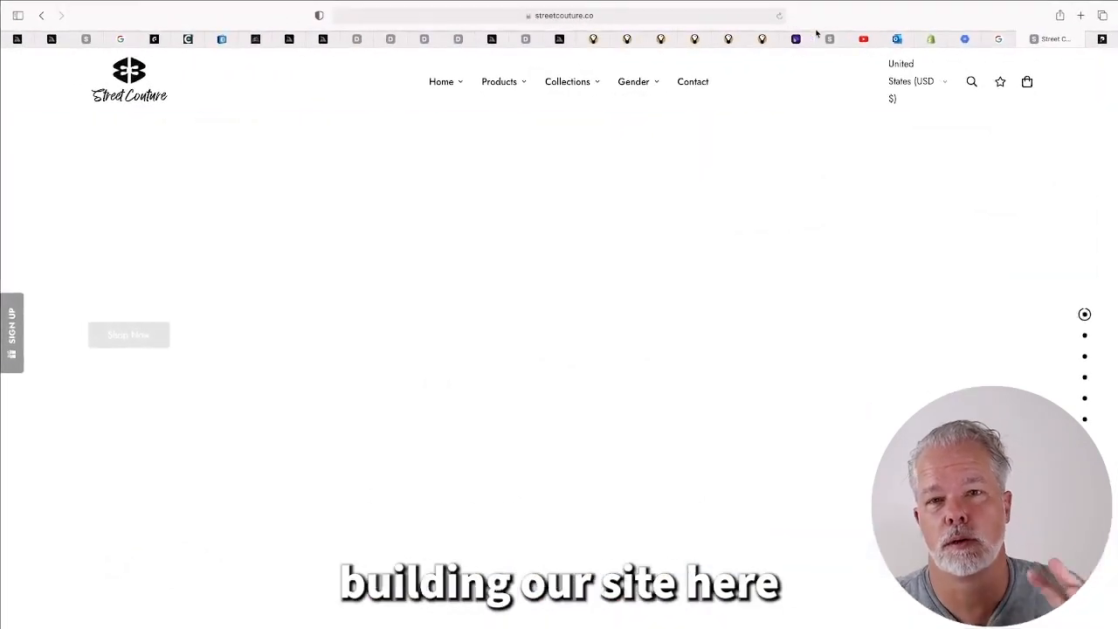